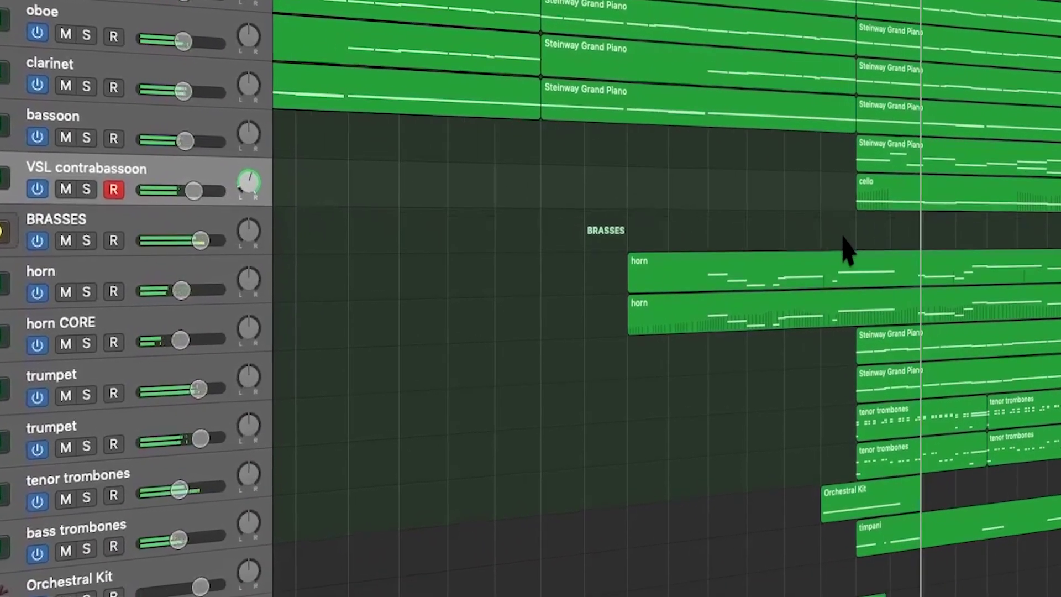
pyautogui.scroll(-15, 970, 140)
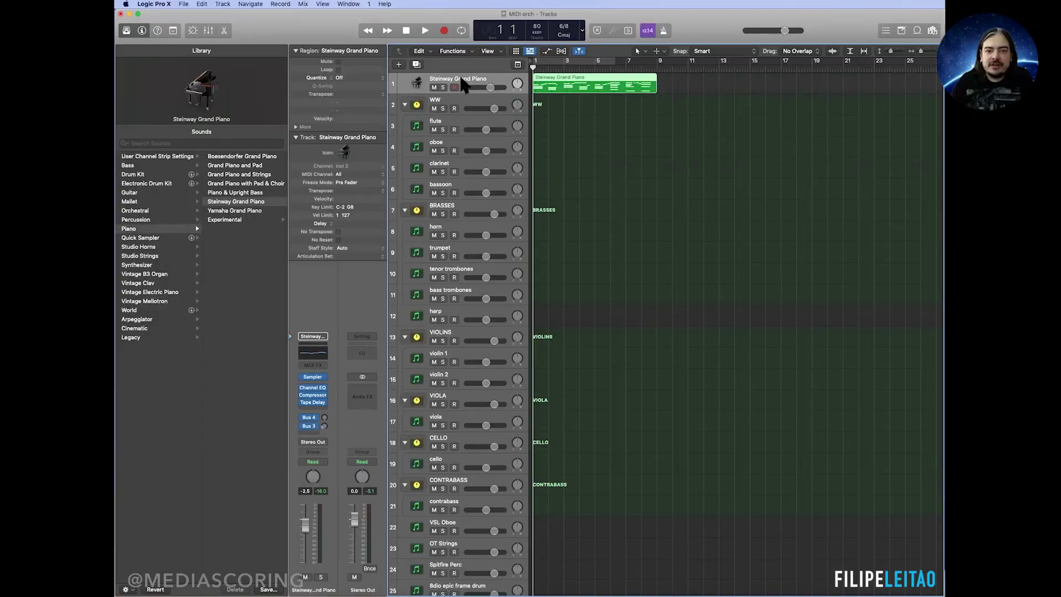
# Step: Play back the Steinway Grand Piano sketch and hide the Library
pyautogui.press('space')
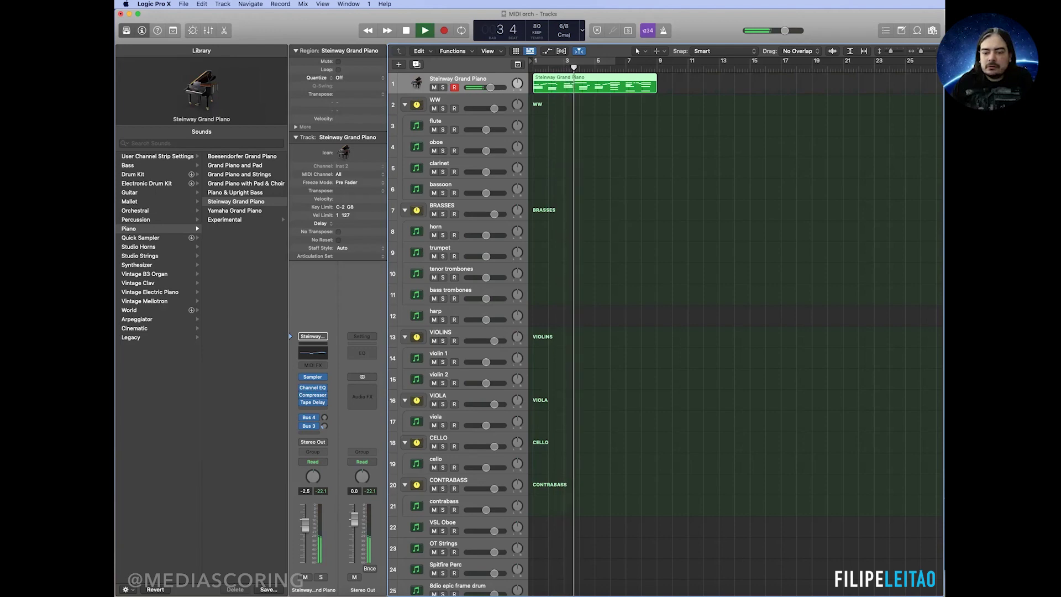
pyautogui.click(126, 32)
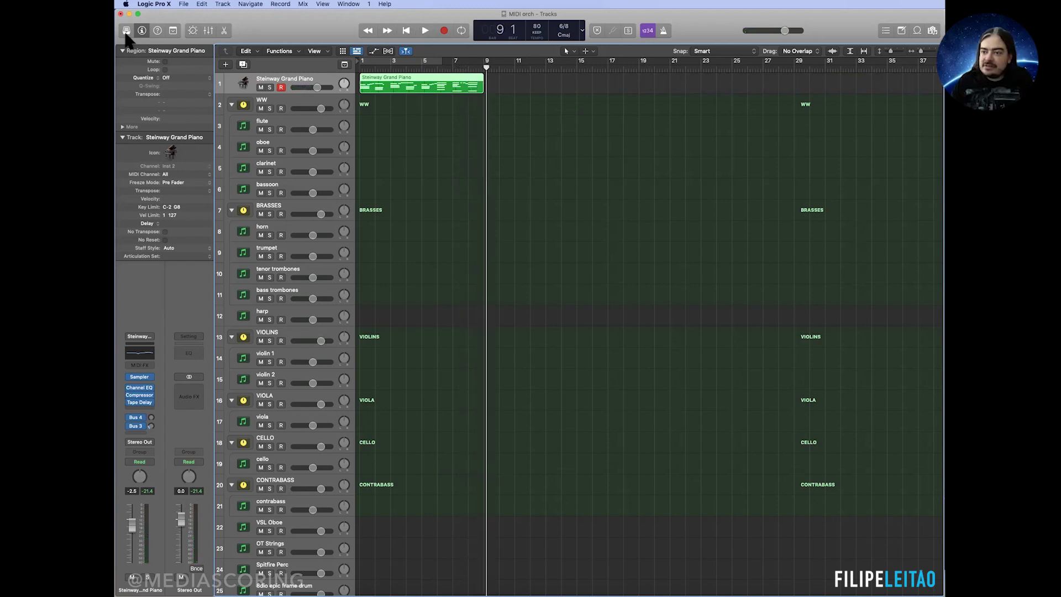
# Step: Examine the notes of the Steinway Grand Piano region in the Piano Roll and close the editor
pyautogui.doubleClick(390, 82)
pyautogui.press('z')
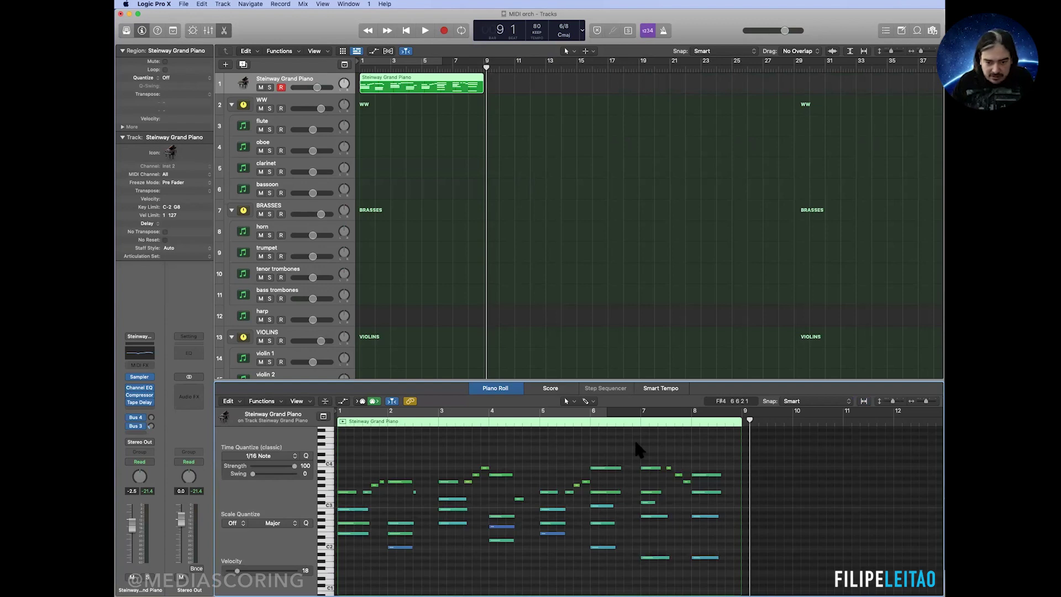
pyautogui.scroll(-5, 715, 520)
pyautogui.scroll(4, 716, 519)
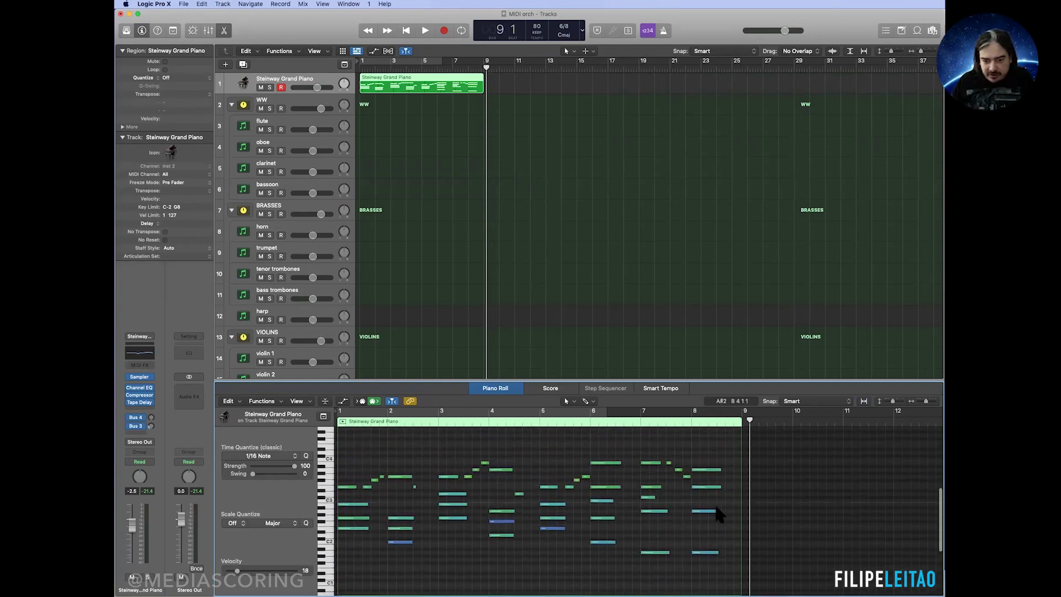
pyautogui.press('p')
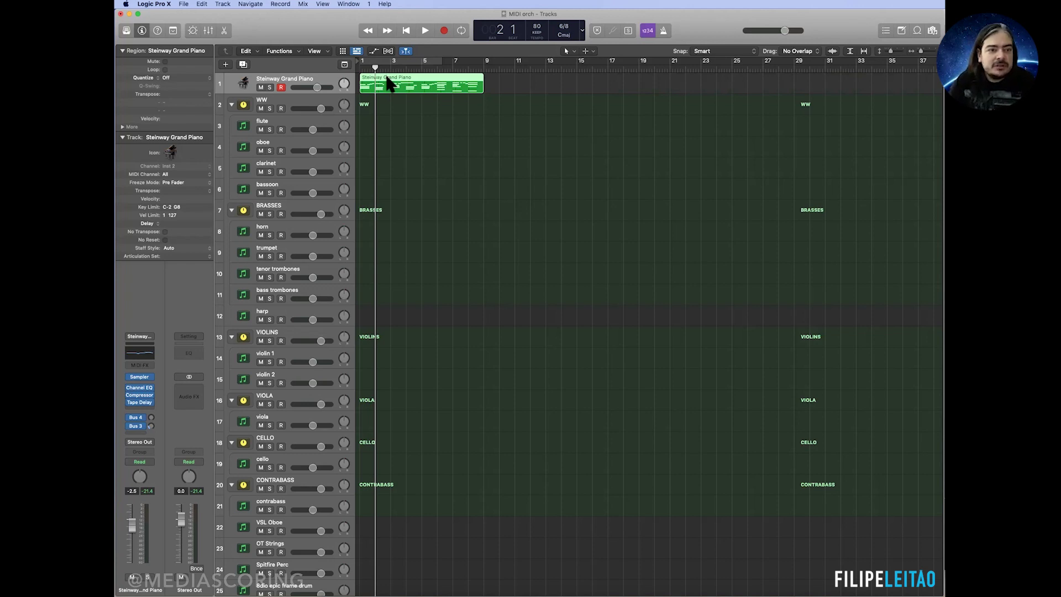
# Step: Copy the piano region to the flute track at bar 9 and play the start of the copy
pyautogui.moveTo(385, 84); pyautogui.dragTo(507, 128)
pyautogui.click(487, 67)
pyautogui.press('space')
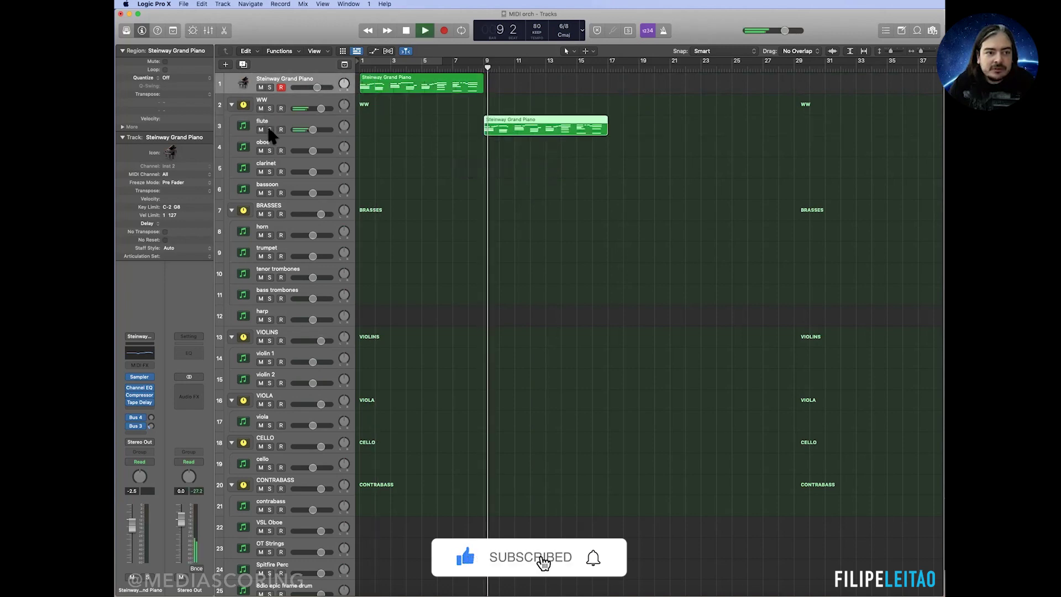
pyautogui.press('space')
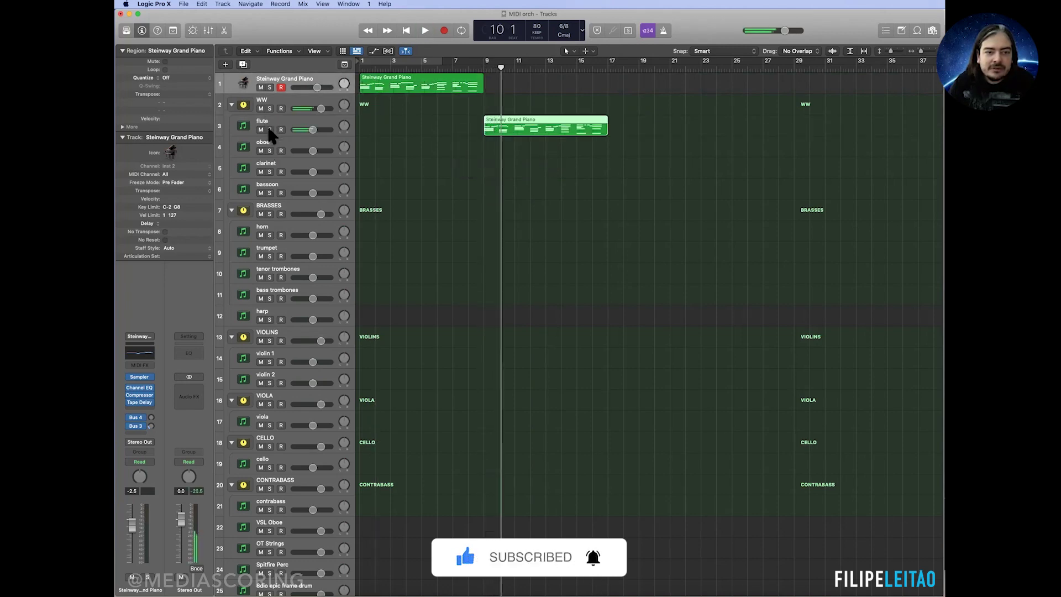
# Step: Open the flute copy in an enlarged Piano Roll, clear its MIDI Sustain data and hide the automation lane
pyautogui.doubleClick(525, 123)
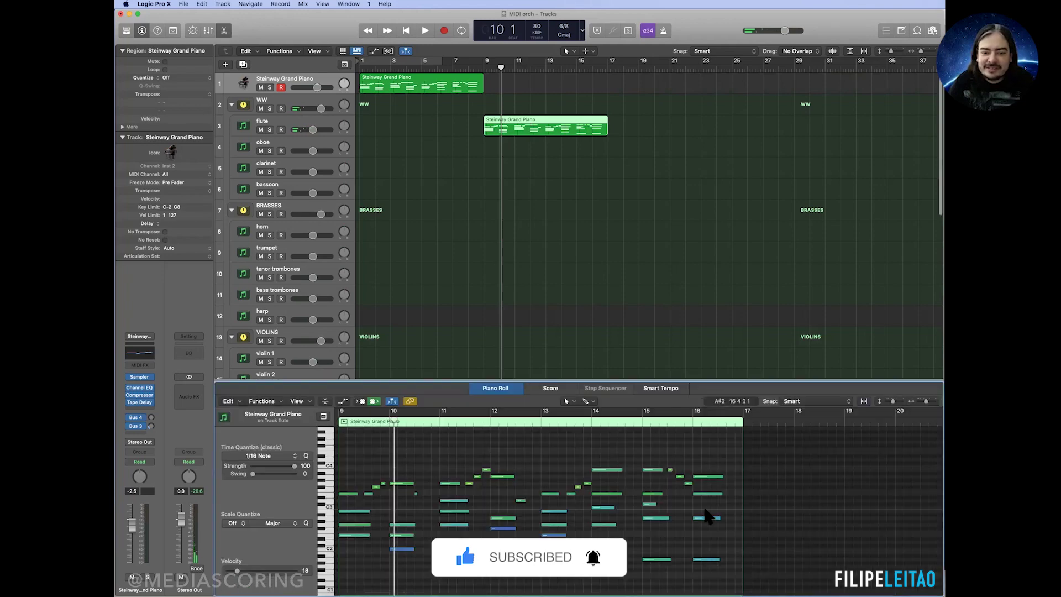
pyautogui.moveTo(611, 379); pyautogui.dragTo(615, 307)
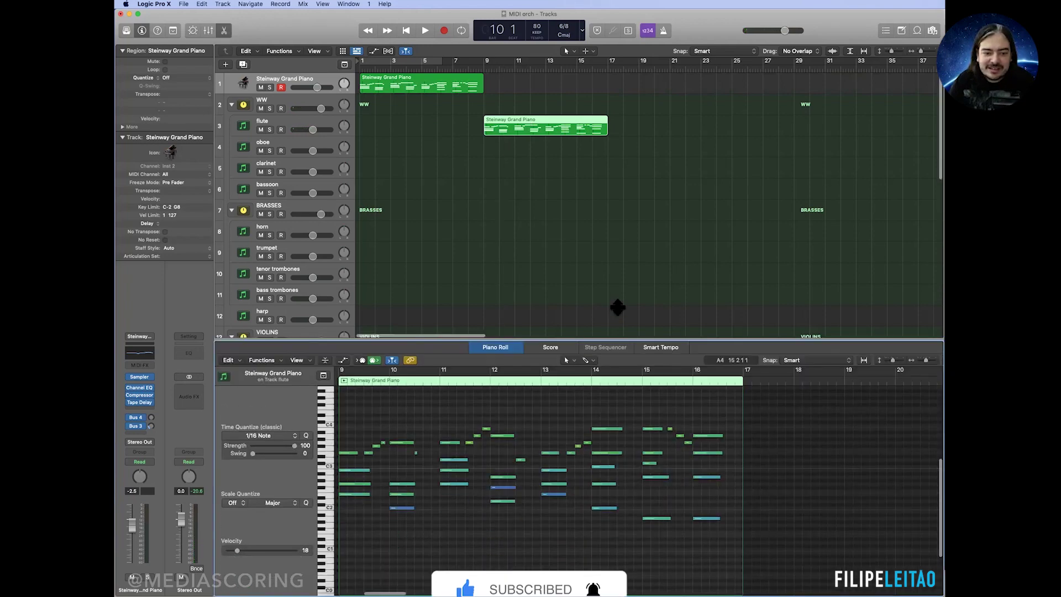
pyautogui.press('a')
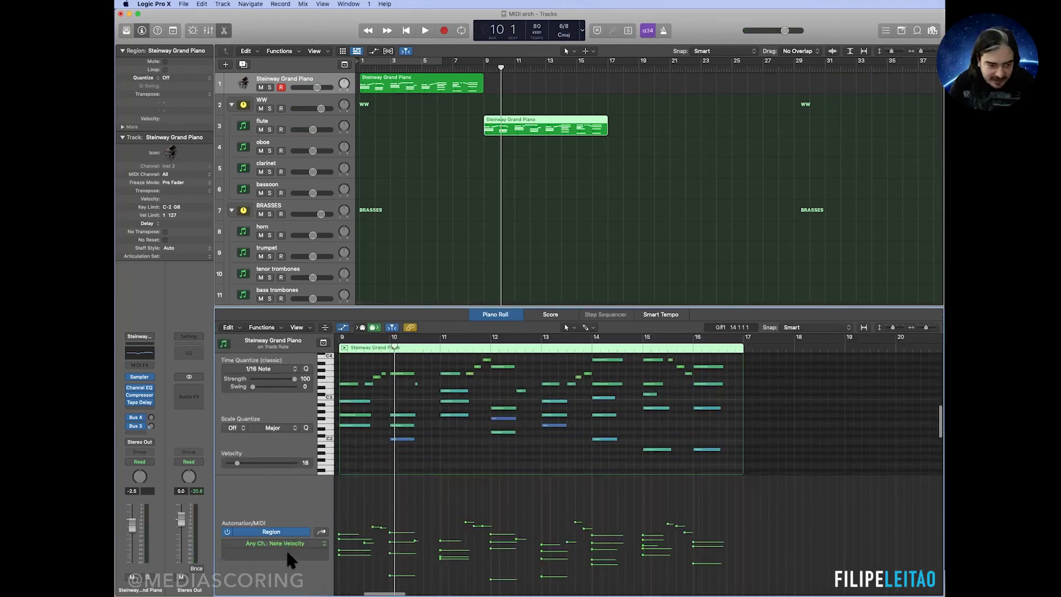
pyautogui.click(284, 544)
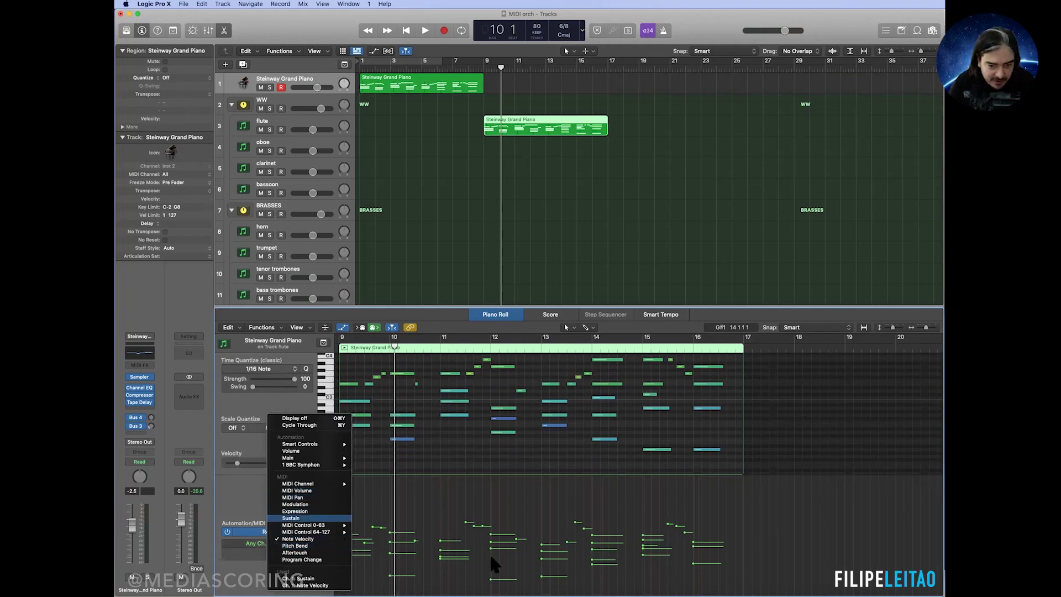
pyautogui.click(303, 518)
pyautogui.moveTo(743, 594)
pyautogui.mouseDown()
pyautogui.moveTo(626, 583)
pyautogui.moveTo(353, 594)
pyautogui.mouseUp()
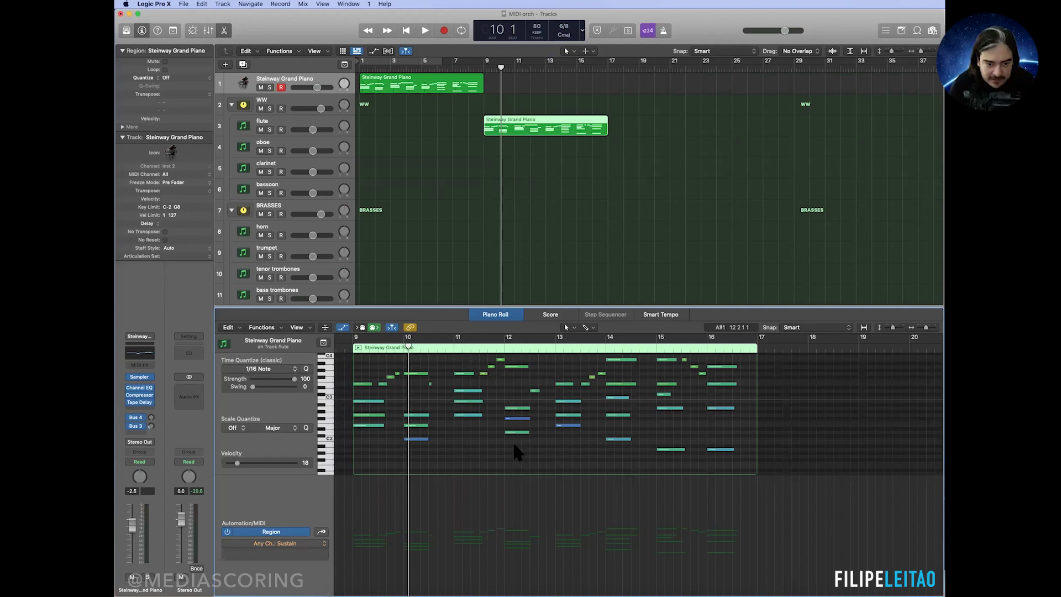
pyautogui.press('a')
# Step: Delete all lower chord notes from the flute region in bars 9 to 16, keeping only the top melody line
pyautogui.moveTo(366, 429); pyautogui.dragTo(467, 475)
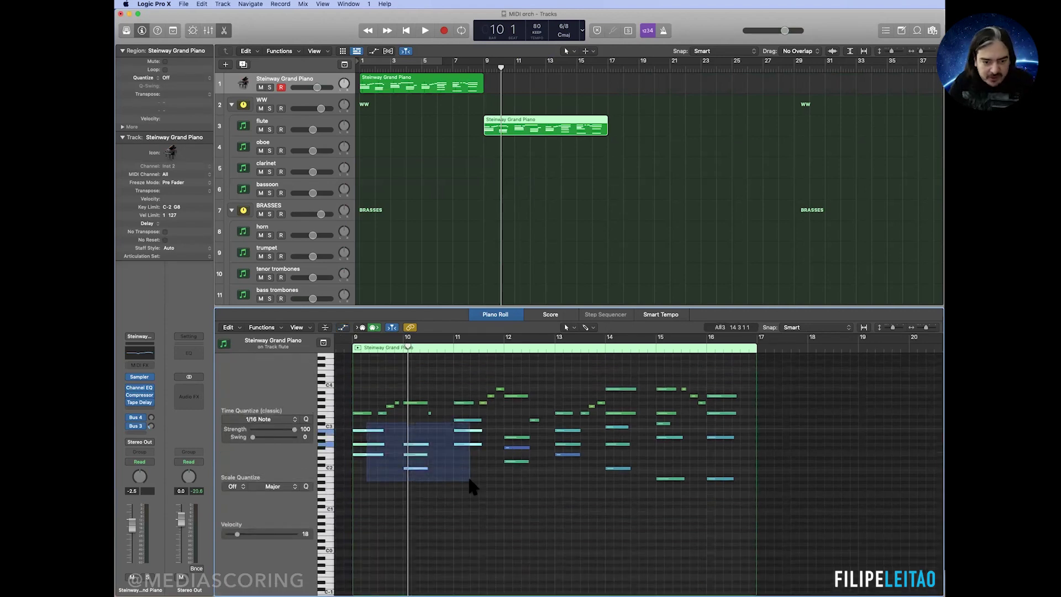
pyautogui.press('Delete')
pyautogui.click(469, 420)
pyautogui.press('Delete')
pyautogui.moveTo(505, 427); pyautogui.dragTo(544, 493)
pyautogui.press('Delete')
pyautogui.moveTo(570, 417); pyautogui.dragTo(619, 519)
pyautogui.press('Delete')
pyautogui.moveTo(651, 431); pyautogui.dragTo(754, 531)
pyautogui.press('Delete')
pyautogui.moveTo(654, 403); pyautogui.dragTo(694, 457)
pyautogui.press('Delete')
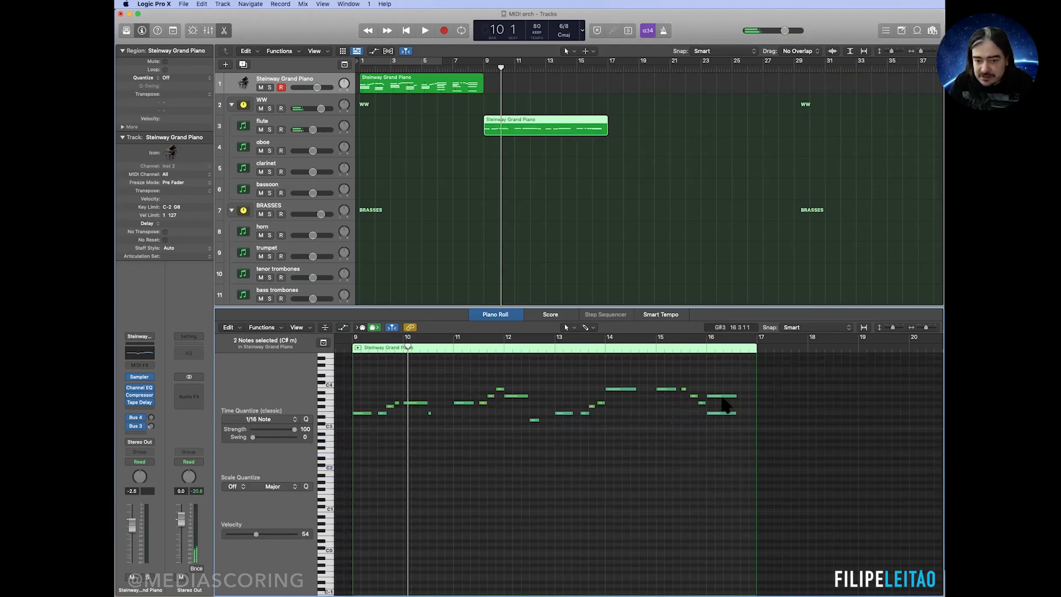
pyautogui.press('Delete')
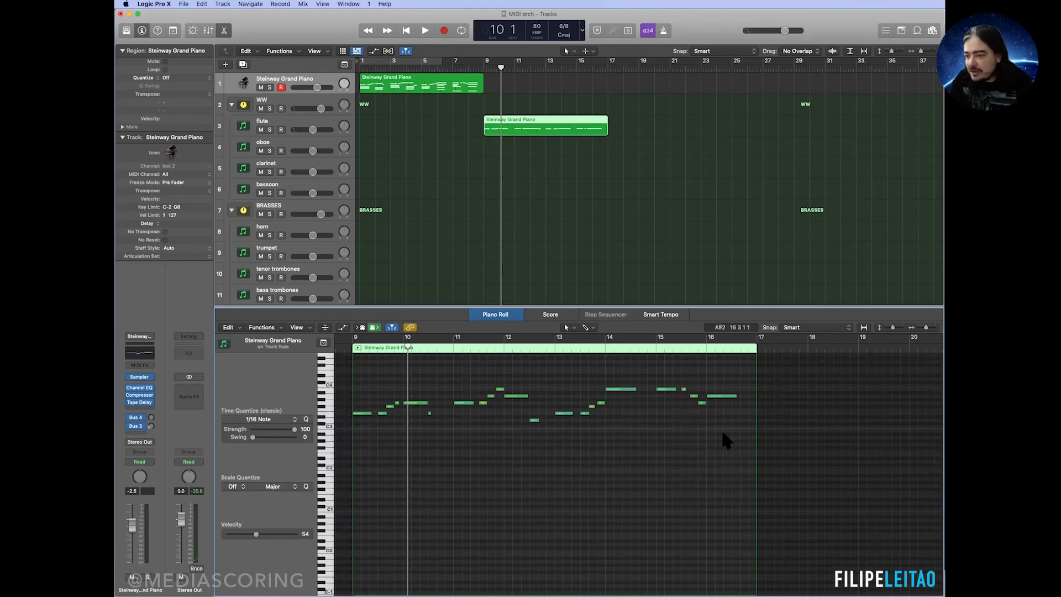
# Step: Force the flute melody notes to legato, play them, and extend the first note of bar 11 to meet the next note
pyautogui.hotkey('ctrl', 'l')
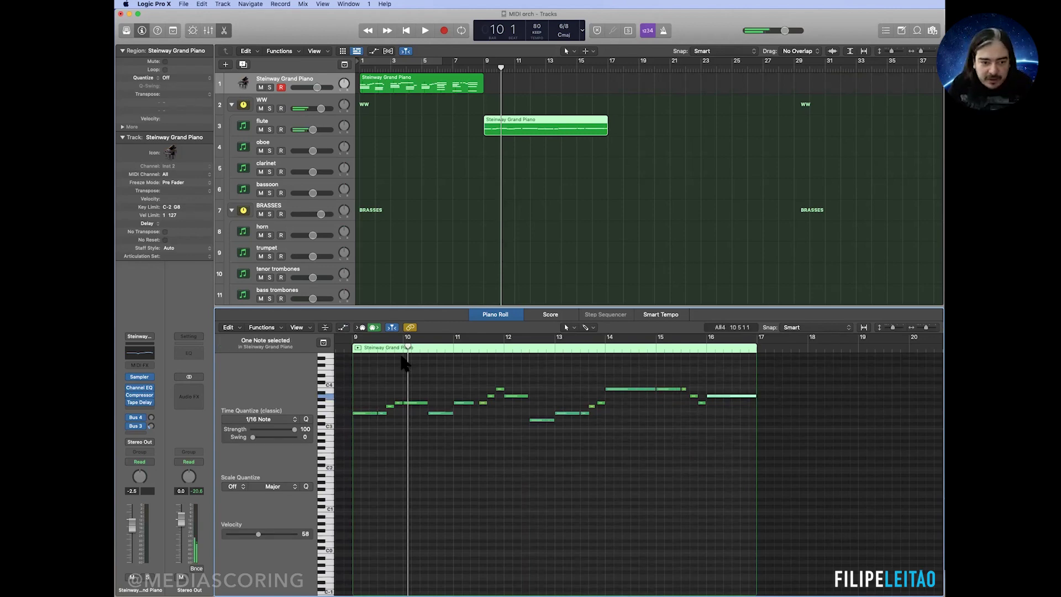
pyautogui.press('space')
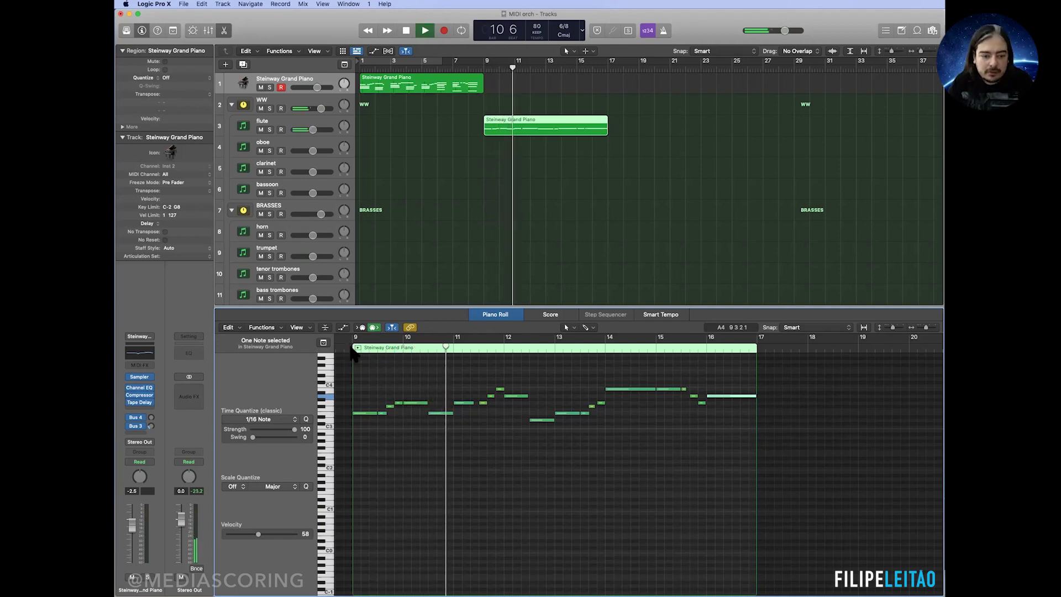
pyautogui.press('super+Right')
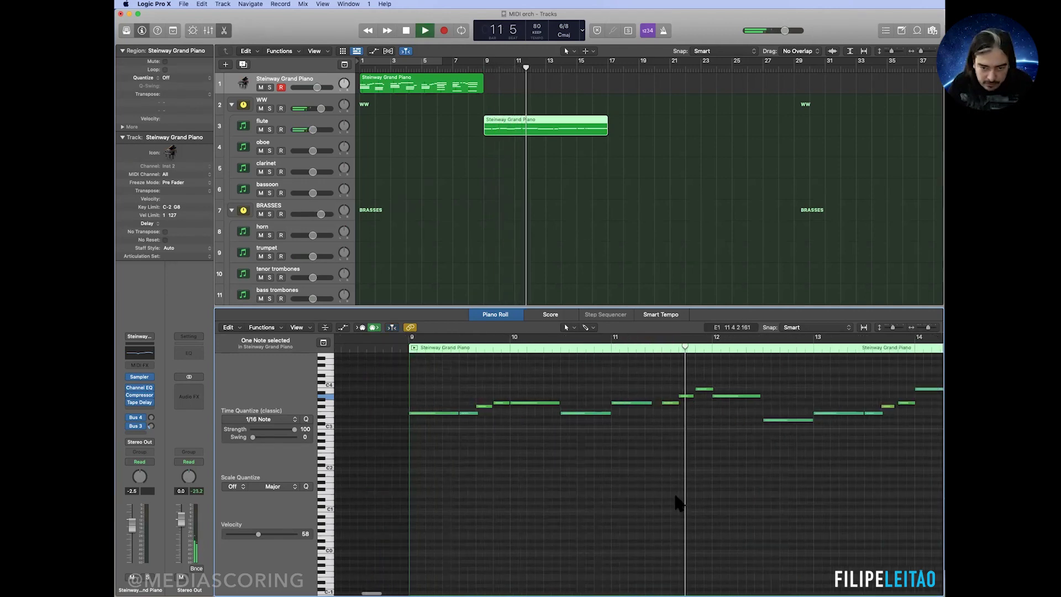
pyautogui.press('space')
pyautogui.moveTo(602, 404); pyautogui.dragTo(611, 409)
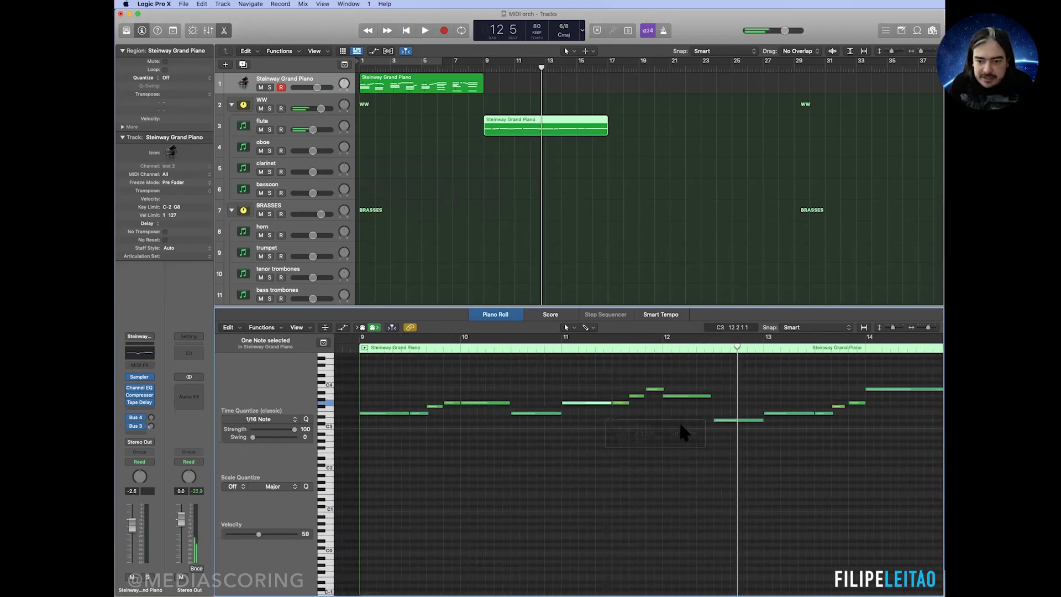
# Step: Return the playhead to bar 9 and inspect the articulations in the flute track's BBC Symphony Orchestra instrument
pyautogui.hscroll(3, 682, 431)
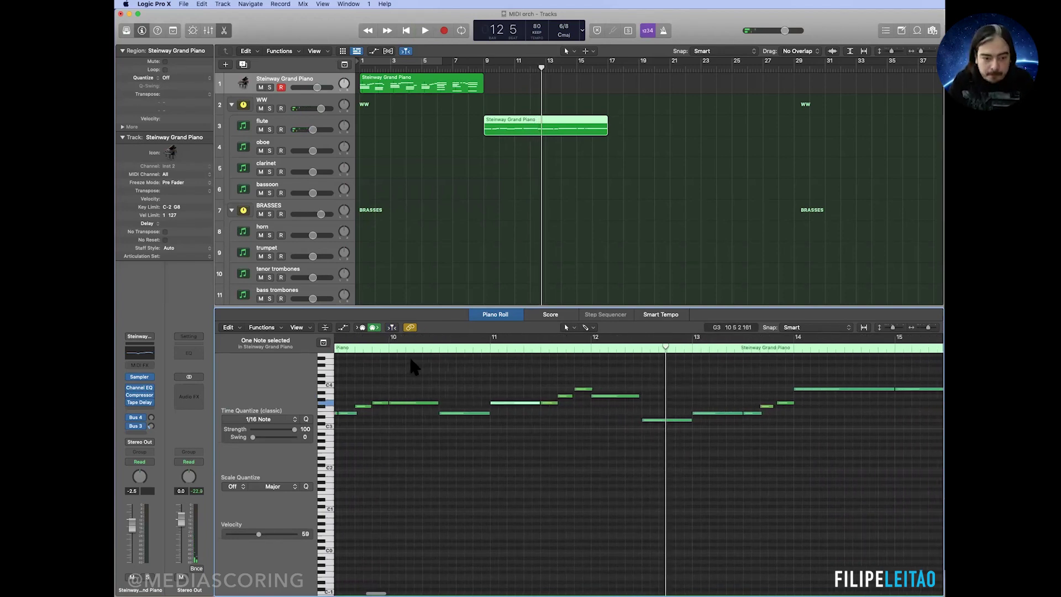
pyautogui.hscroll(-4, 411, 362)
pyautogui.click(450, 348)
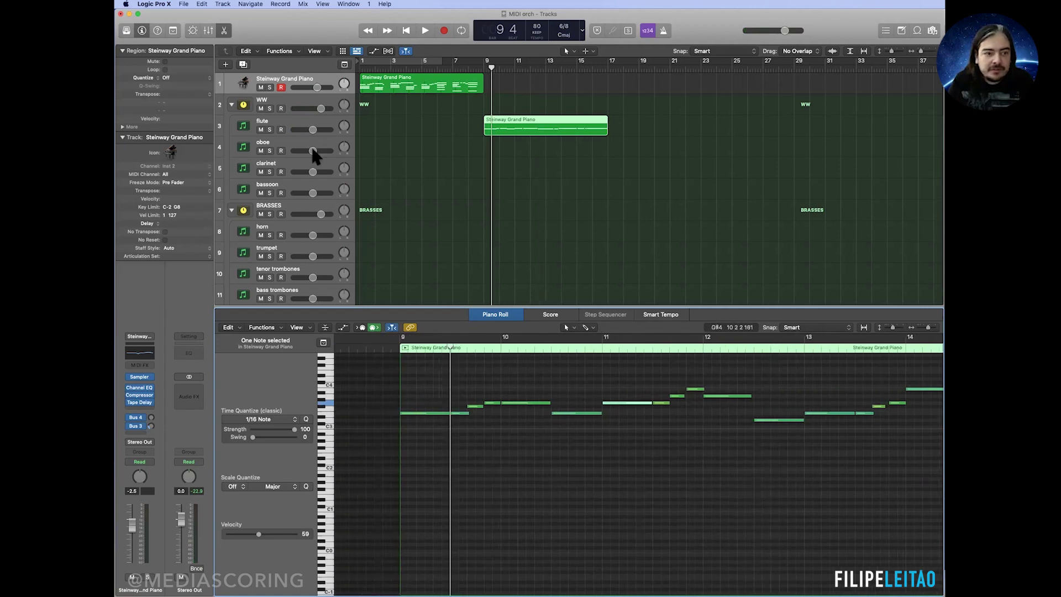
pyautogui.click(267, 124)
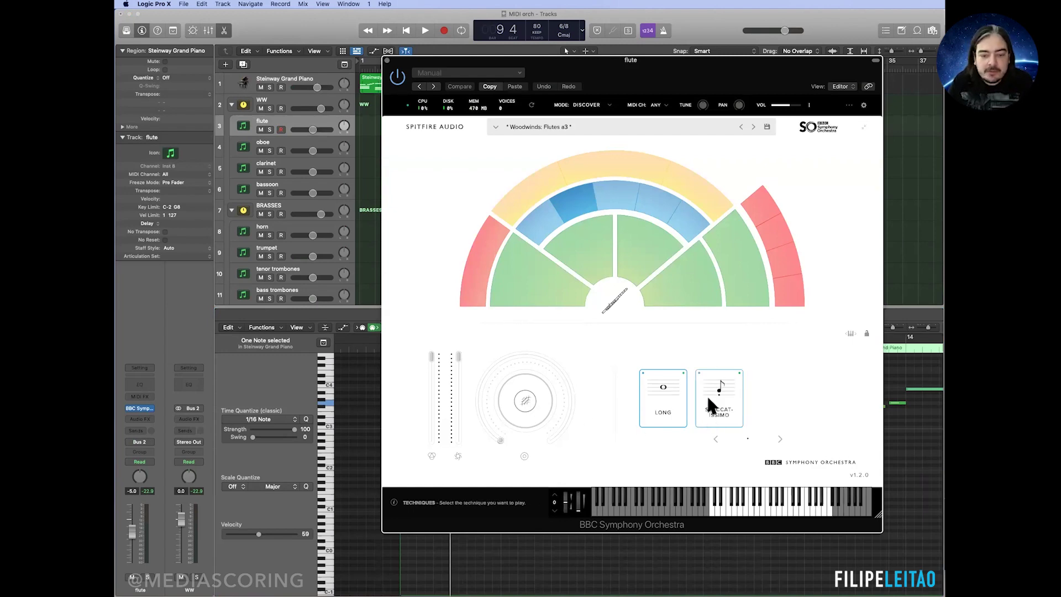
pyautogui.press('super+w')
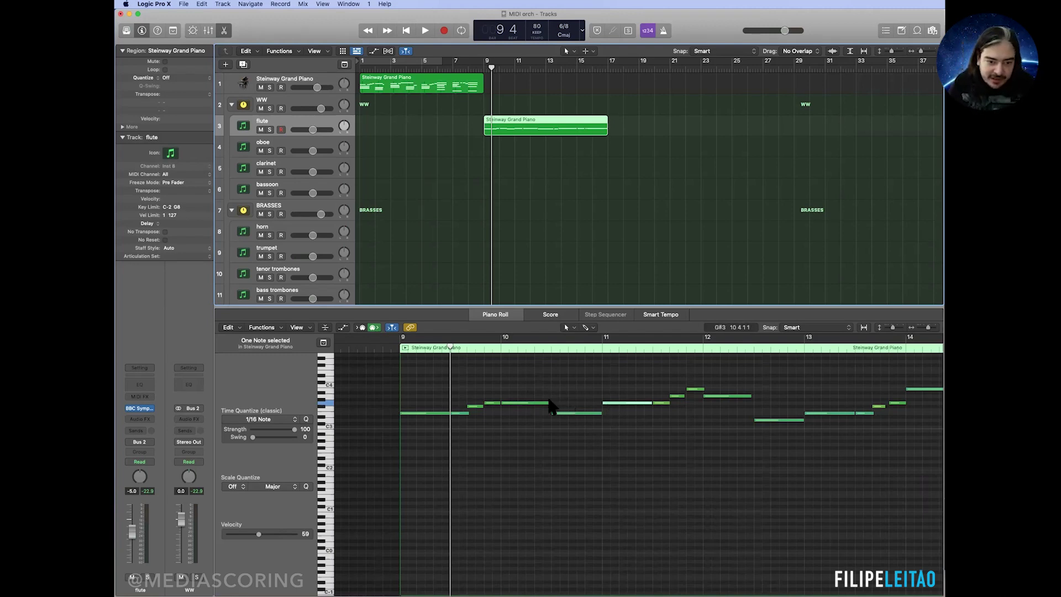
# Step: Select several flute notes in bars 9 and 10 and lengthen them slightly so they overlap the following notes
pyautogui.click(471, 409)
pyautogui.moveTo(586, 387); pyautogui.dragTo(592, 422)
pyautogui.keyDown('shift'); pyautogui.click(474, 406); pyautogui.keyUp('shift')
pyautogui.moveTo(550, 402); pyautogui.dragTo(555, 404)
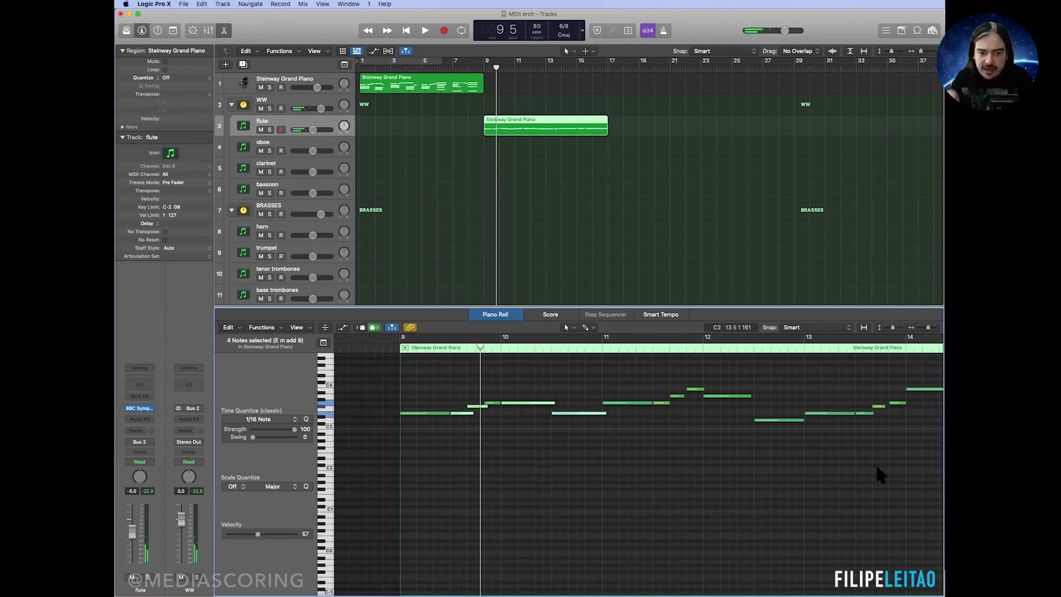
pyautogui.click(525, 459)
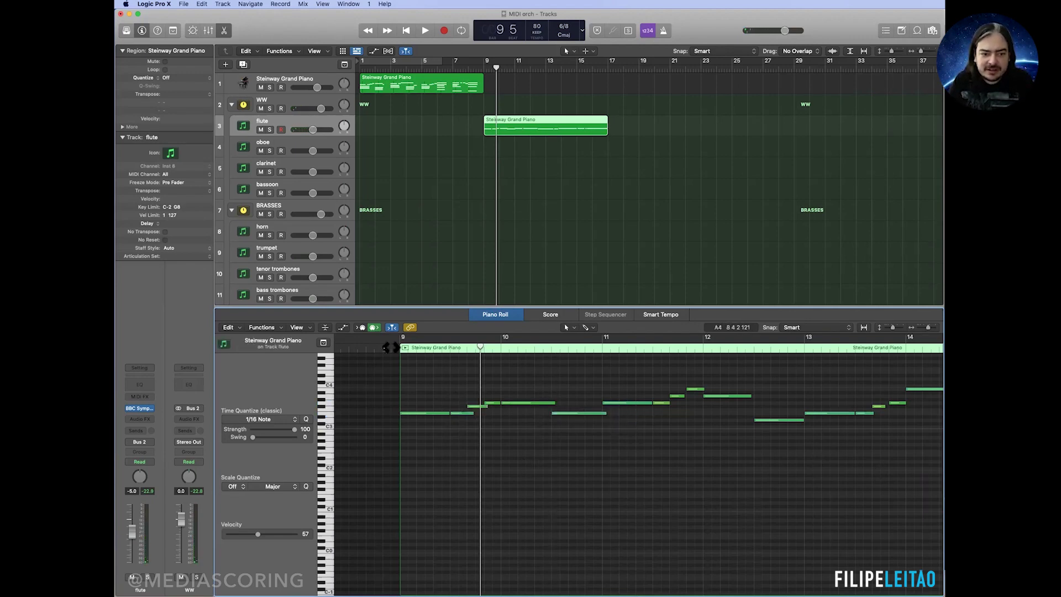
# Step: Play the flute melody and shorten the last note of bar 10 to leave a gap before bar 11
pyautogui.press('space')
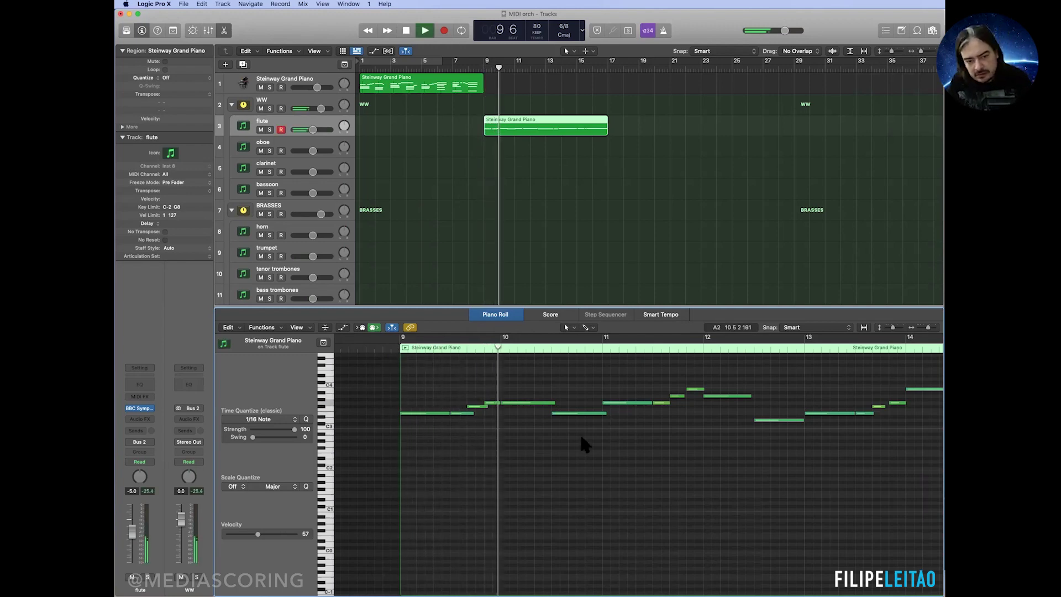
pyautogui.scroll(1, 582, 437)
pyautogui.hscroll(5, 584, 442)
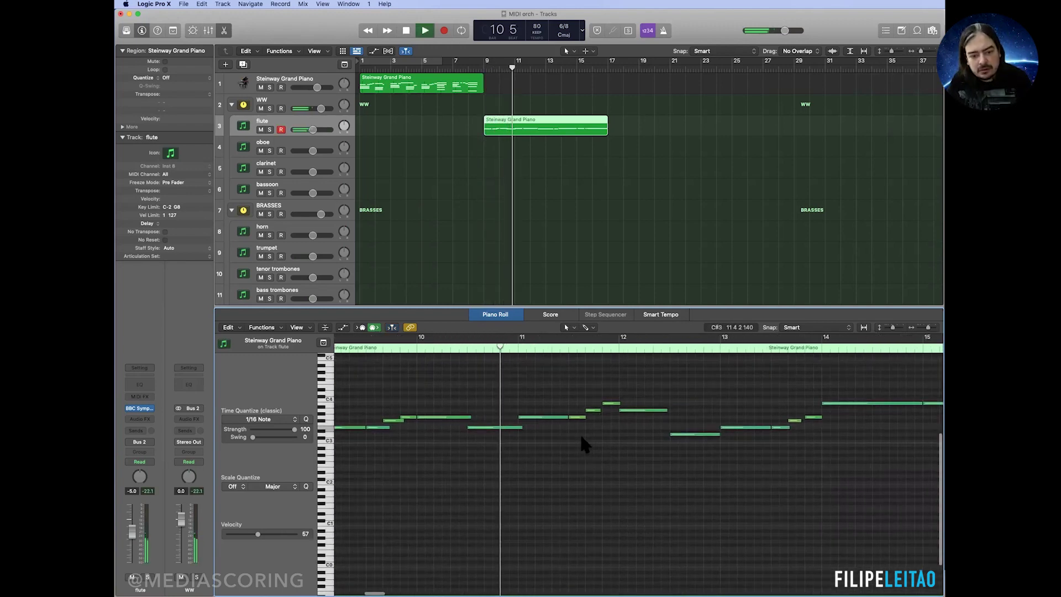
pyautogui.press('space')
pyautogui.moveTo(462, 428); pyautogui.dragTo(453, 428)
pyautogui.hscroll(-5, 502, 442)
pyautogui.scroll(3, 503, 442)
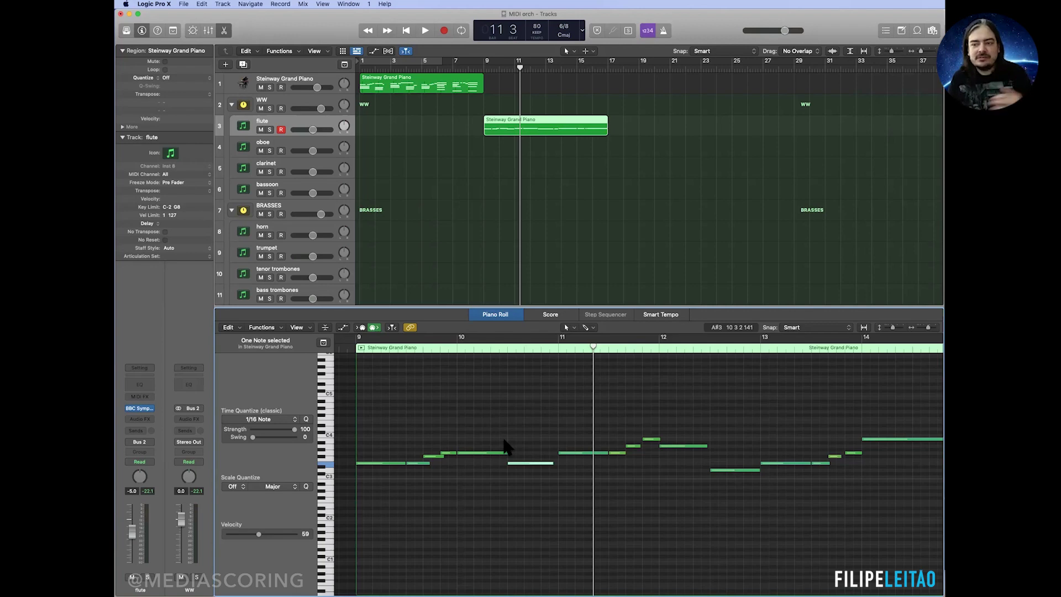
# Step: Play the flute line from bar 9 and fine-tune the end of the last note in bar 10
pyautogui.click(356, 350)
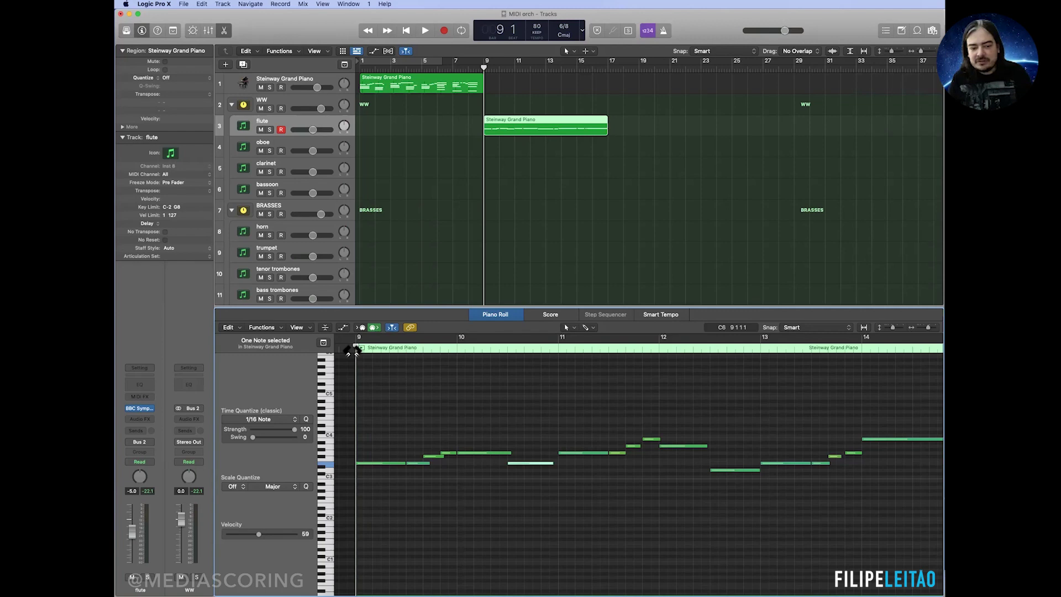
pyautogui.press('space')
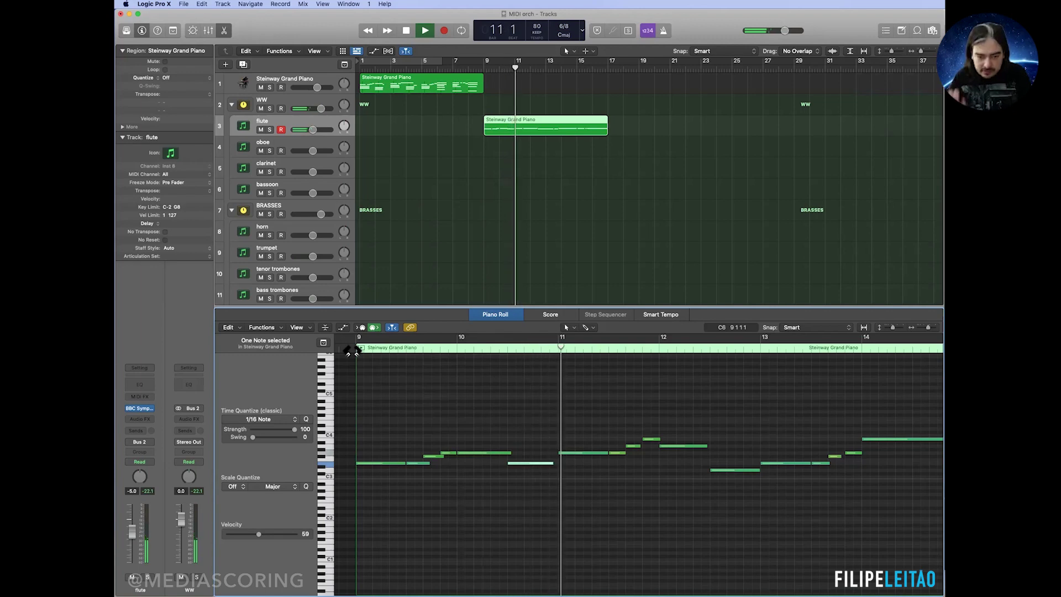
pyautogui.press('space')
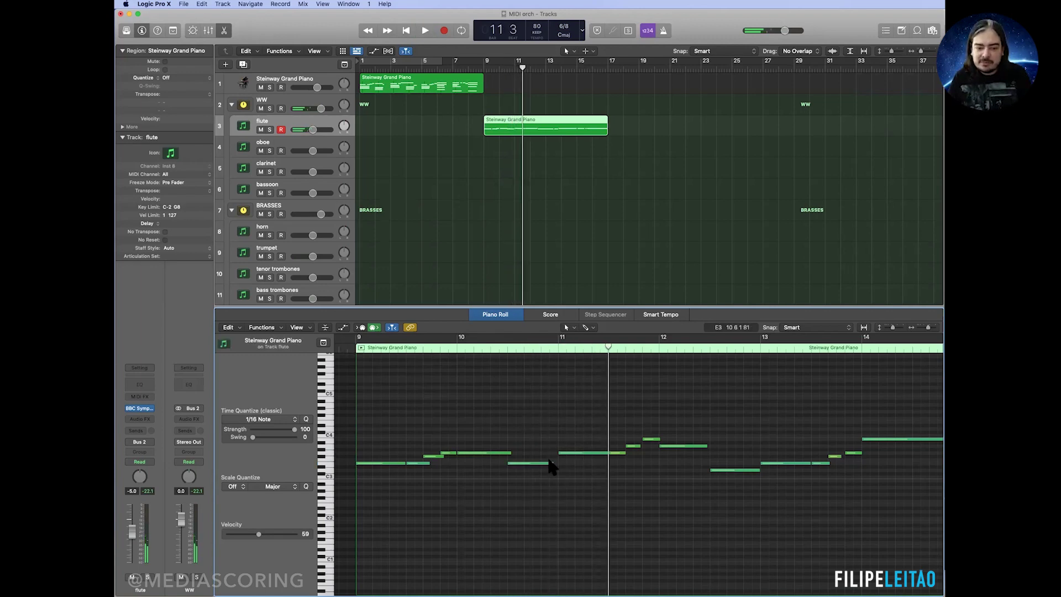
pyautogui.moveTo(550, 463); pyautogui.dragTo(549, 466)
pyautogui.click(674, 503)
# Step: Return the playhead to bar 9 and show the entire flute region in the Piano Roll
pyautogui.scroll(1, 674, 502)
pyautogui.hotkey('shift', 'Return')
pyautogui.press('super+Left')
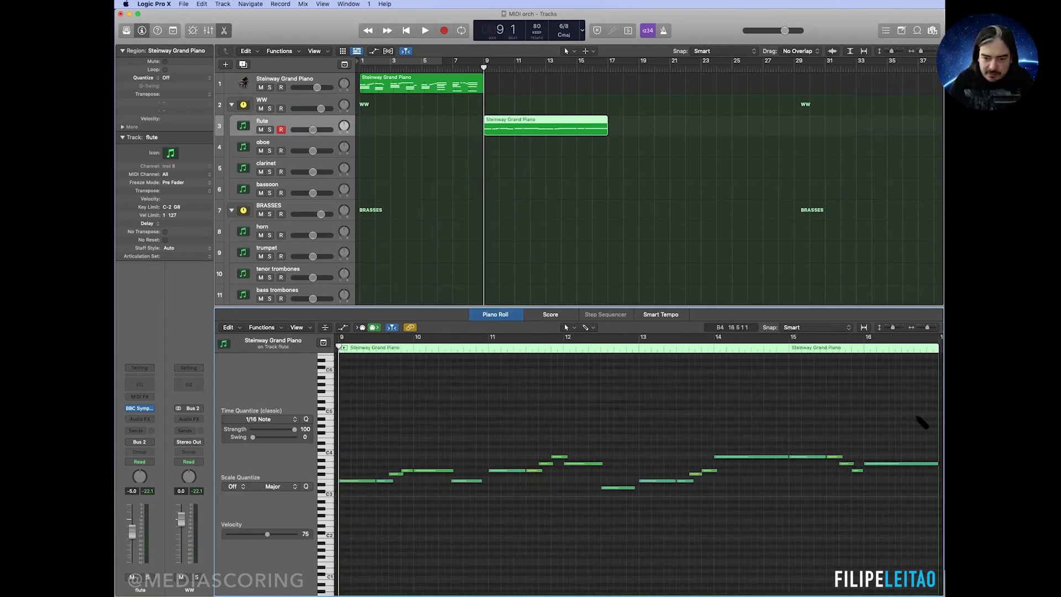
pyautogui.hscroll(-2, 628, 429)
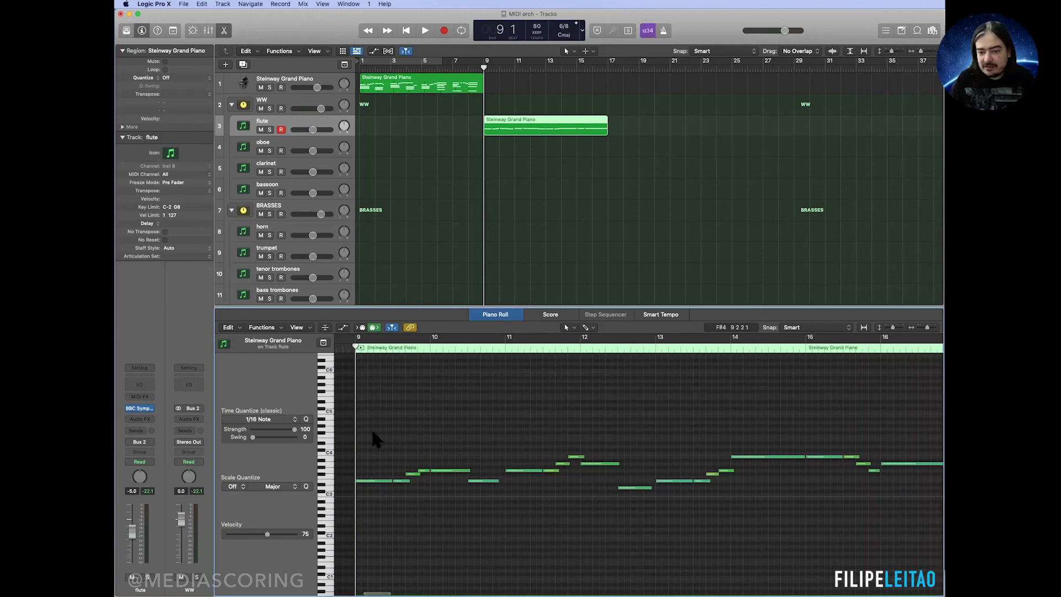
pyautogui.press('super+Left')
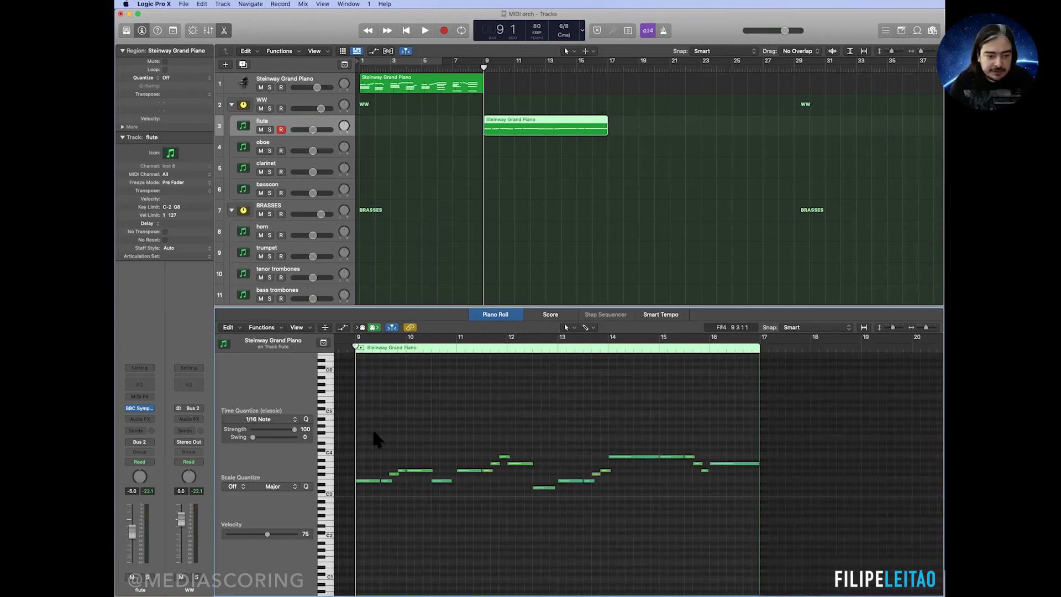
# Step: Transpose all the flute notes up one octave and play the melody from bar 9
pyautogui.moveTo(369, 430); pyautogui.dragTo(728, 496)
pyautogui.hscroll(-3, 640, 509)
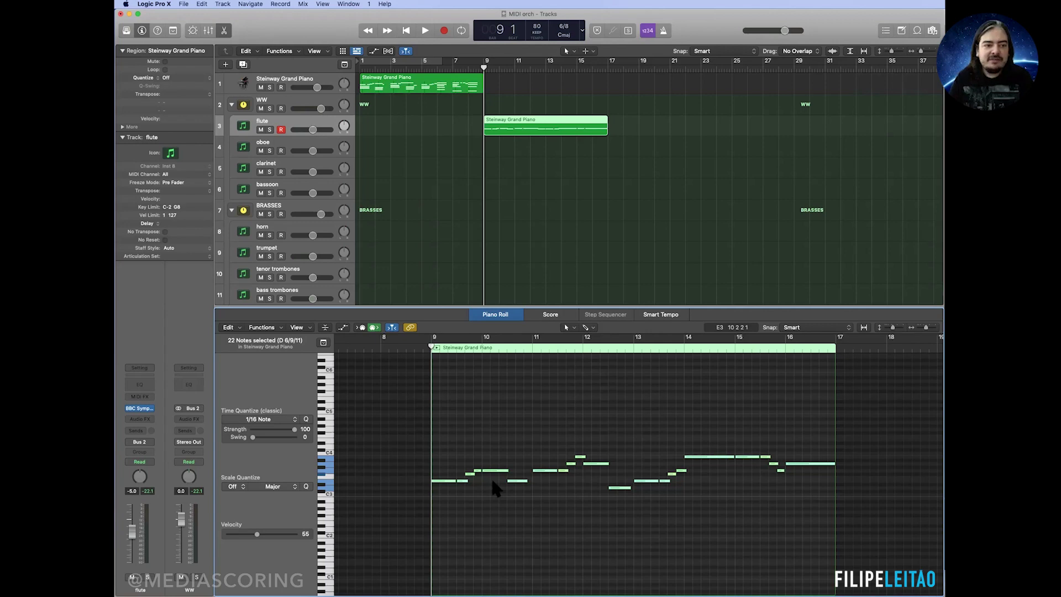
pyautogui.press('e')
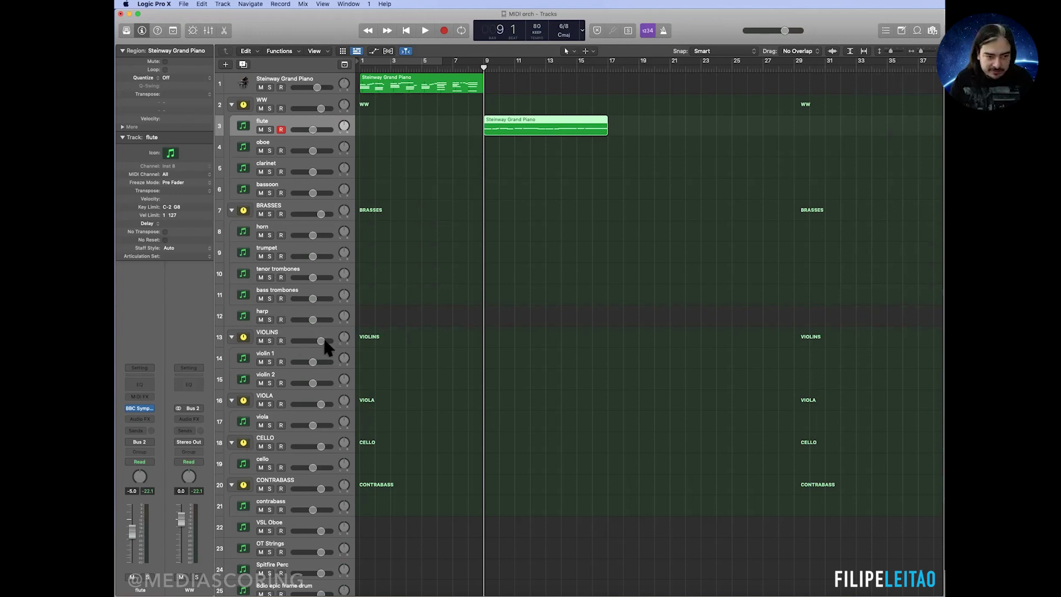
pyautogui.press('p')
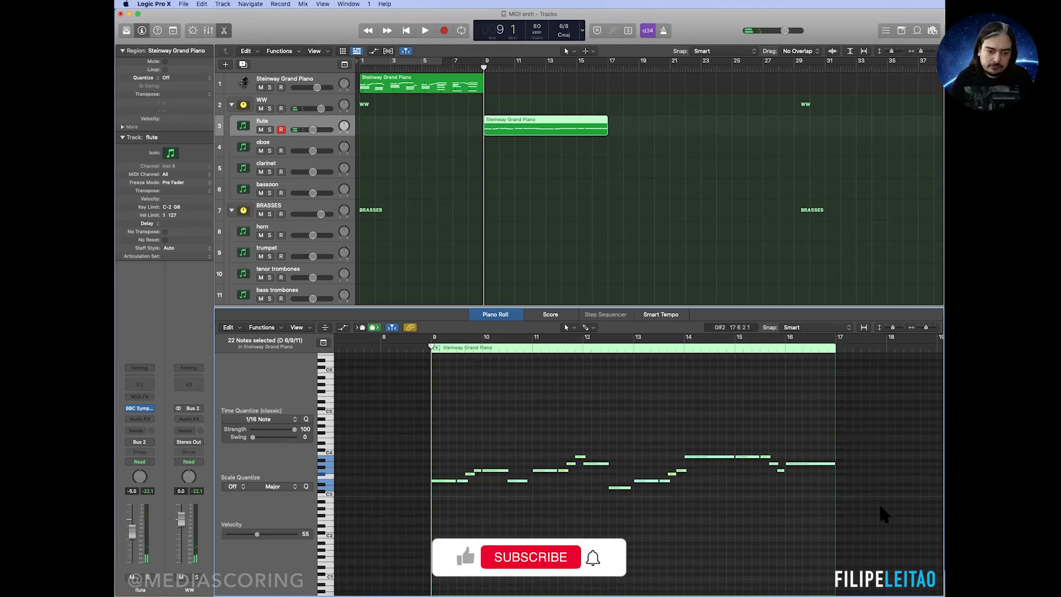
pyautogui.hotkey('alt', 'shift', 'Up')
pyautogui.press('space')
pyautogui.click(656, 536)
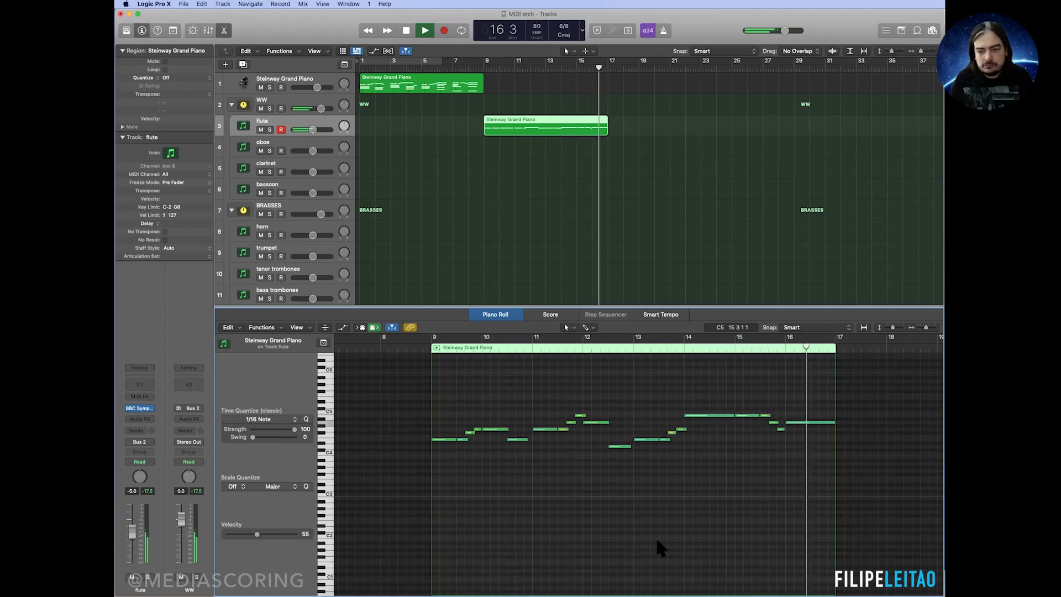
pyautogui.press('space')
# Step: Select the clarinet track and copy the flute region onto it at bar 9
pyautogui.press('e')
pyautogui.click(291, 148)
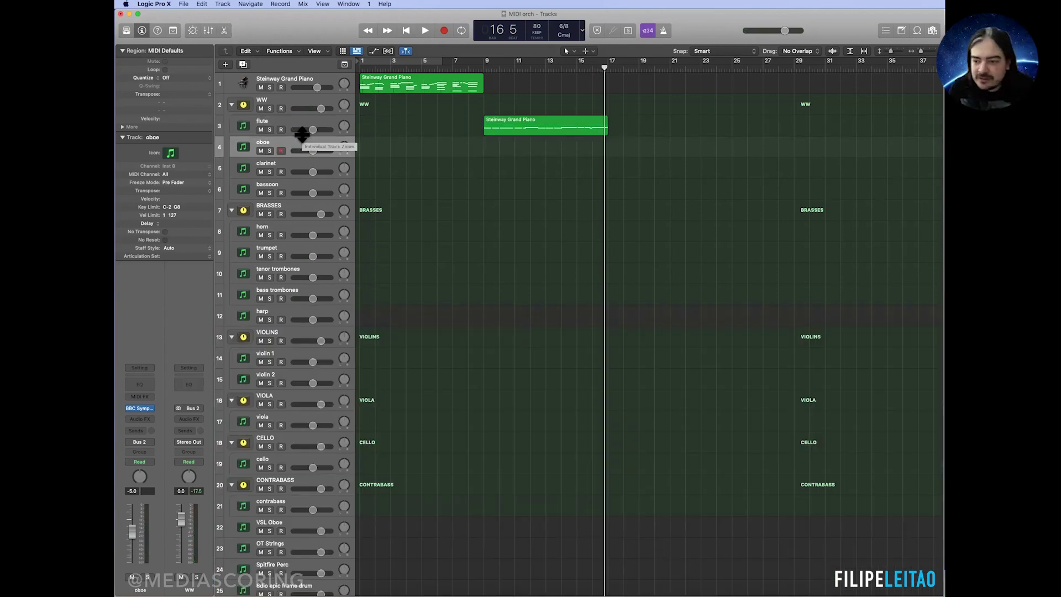
pyautogui.click(288, 162)
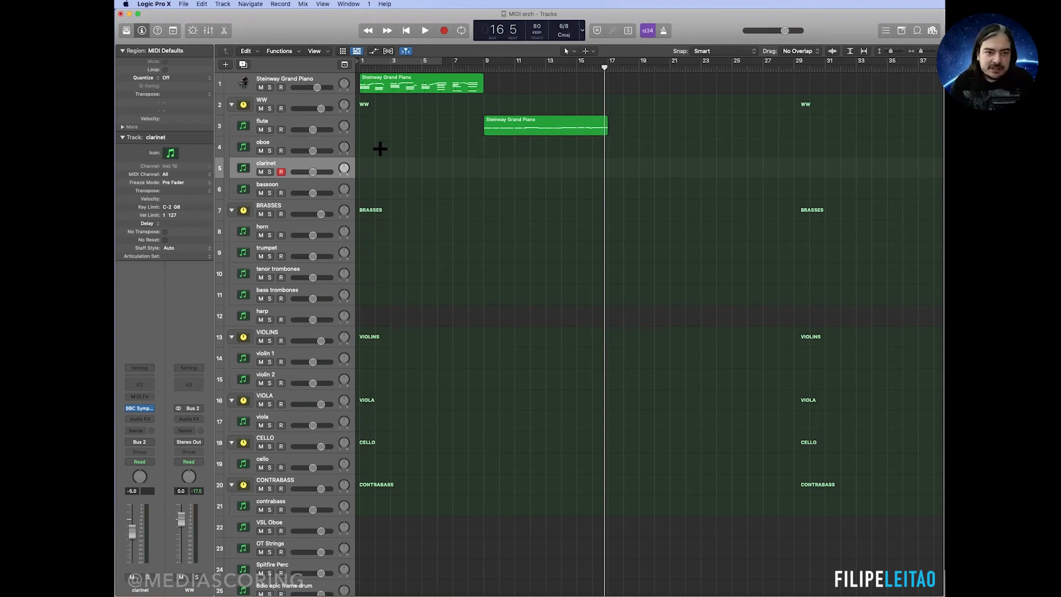
pyautogui.click(506, 123)
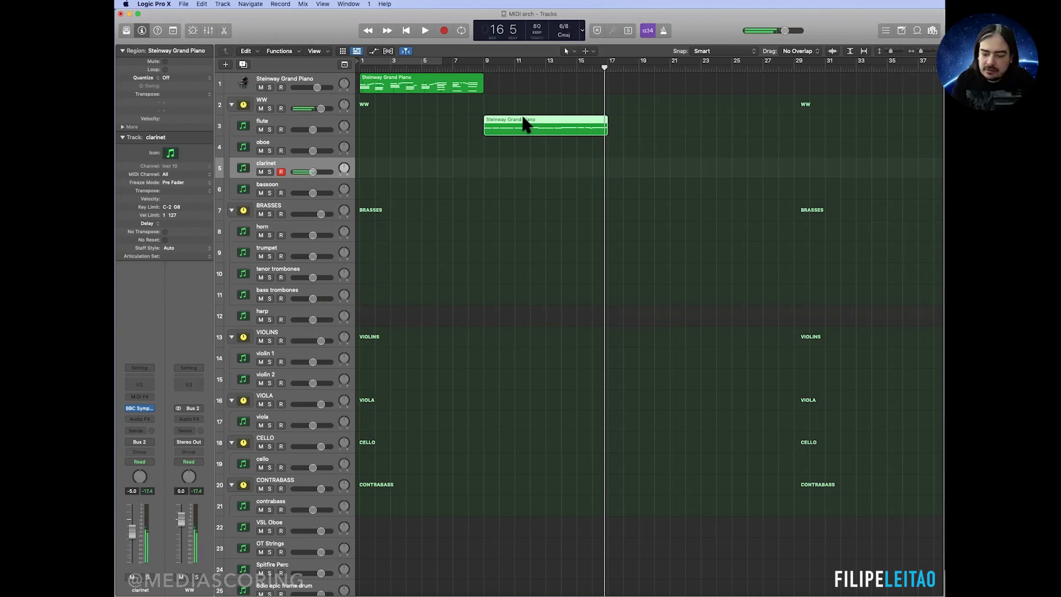
pyautogui.moveTo(512, 123); pyautogui.dragTo(514, 165)
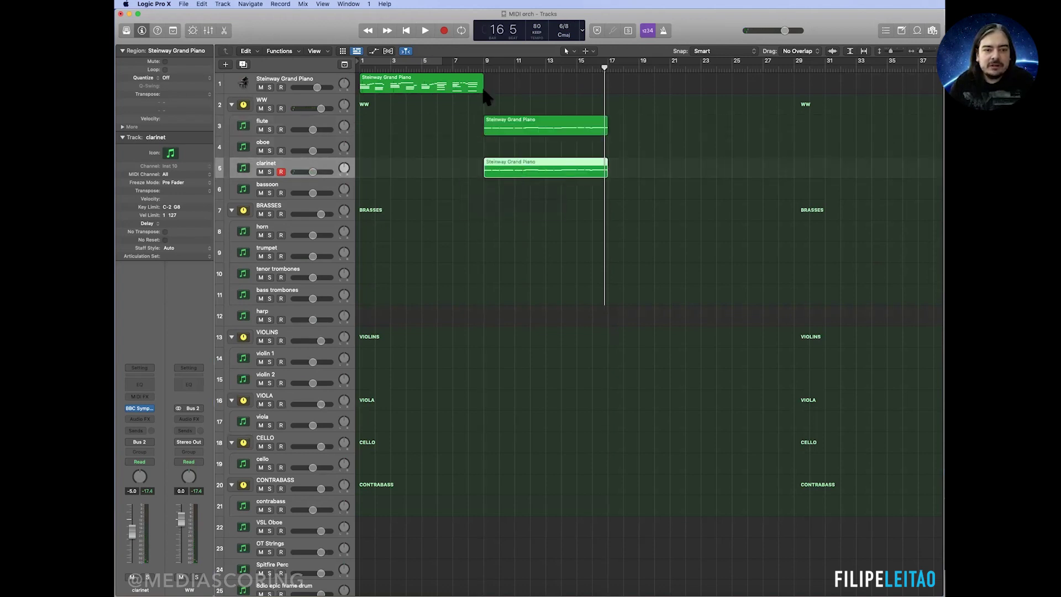
# Step: Open the copied clarinet region in the Piano Roll and mute all its melody notes
pyautogui.doubleClick(514, 166)
pyautogui.scroll(-3, 624, 427)
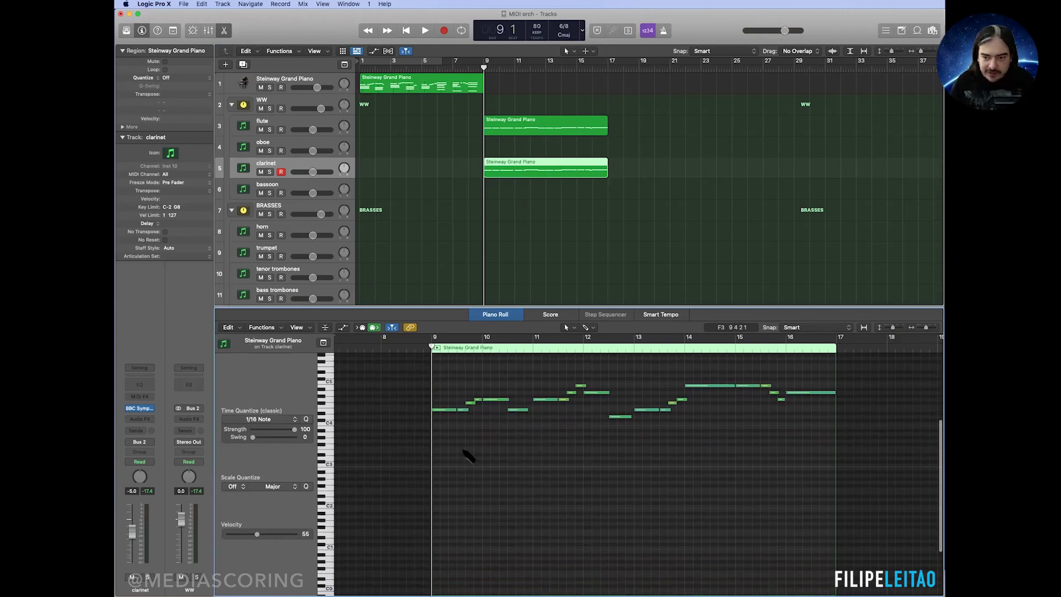
pyautogui.press('super+Right')
pyautogui.hscroll(3, 461, 449)
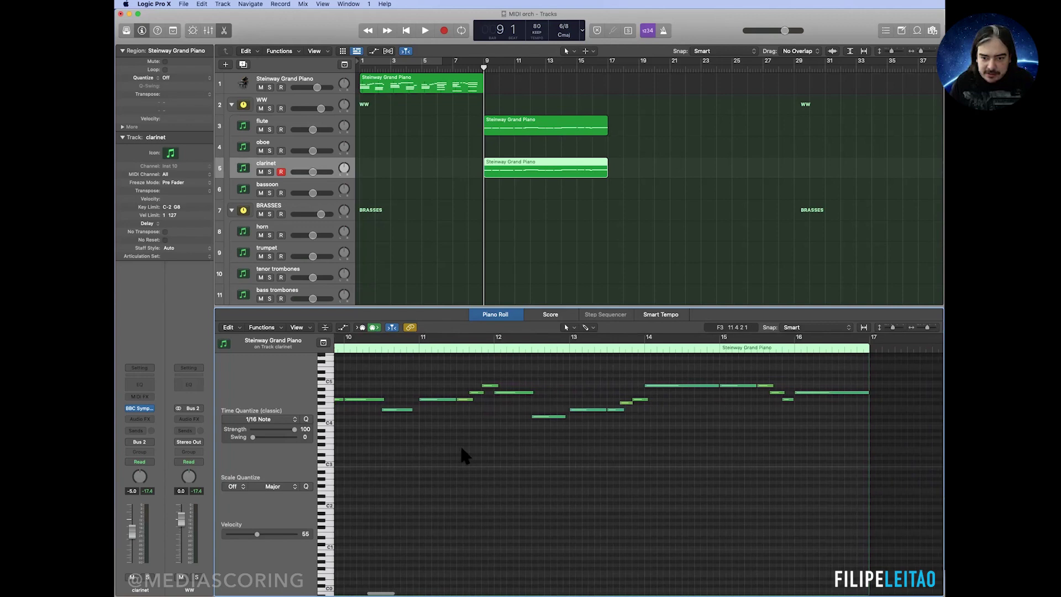
pyautogui.hscroll(-2, 463, 454)
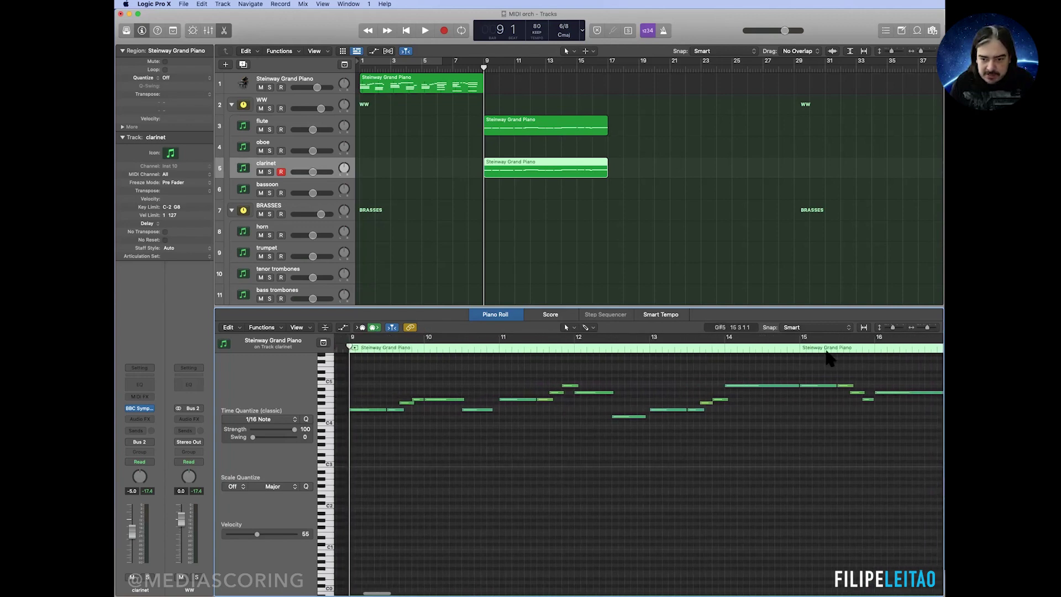
pyautogui.moveTo(917, 365); pyautogui.dragTo(357, 430)
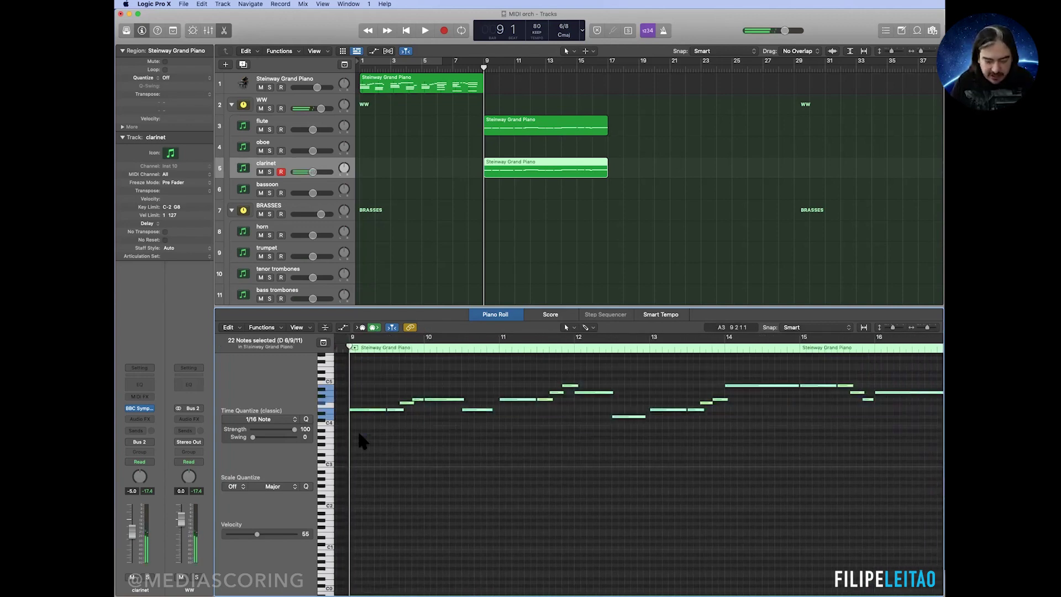
pyautogui.click(375, 458)
# Step: Draw one-bar E3, G3 and B3 notes in bar 9 of the clarinet region and delete the E3
pyautogui.click(351, 451)
pyautogui.moveTo(356, 451)
pyautogui.mouseDown()
pyautogui.moveTo(422, 451)
pyautogui.moveTo(410, 453)
pyautogui.mouseUp()
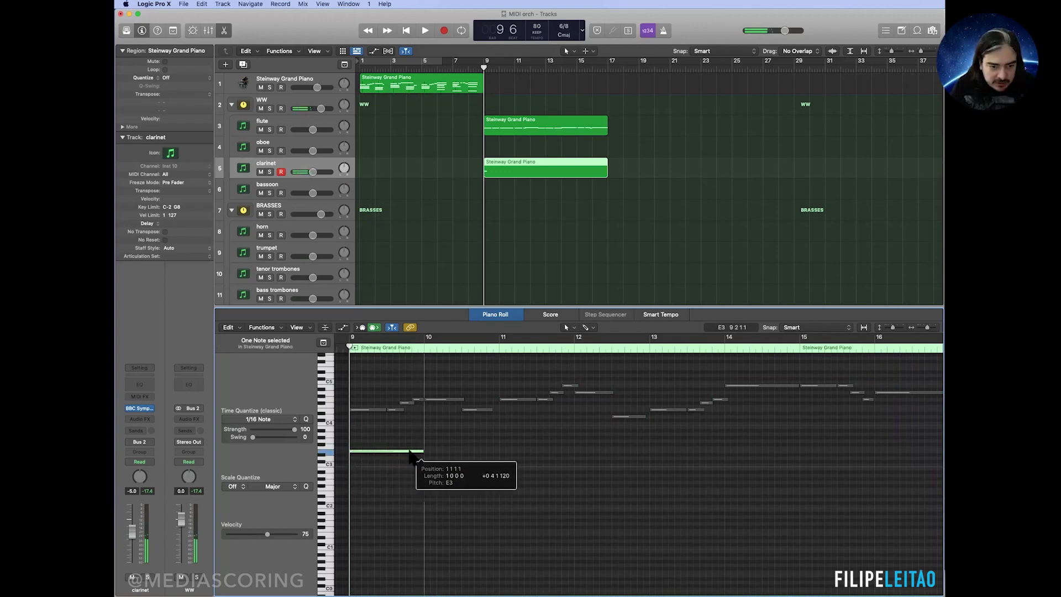
pyautogui.click(352, 441)
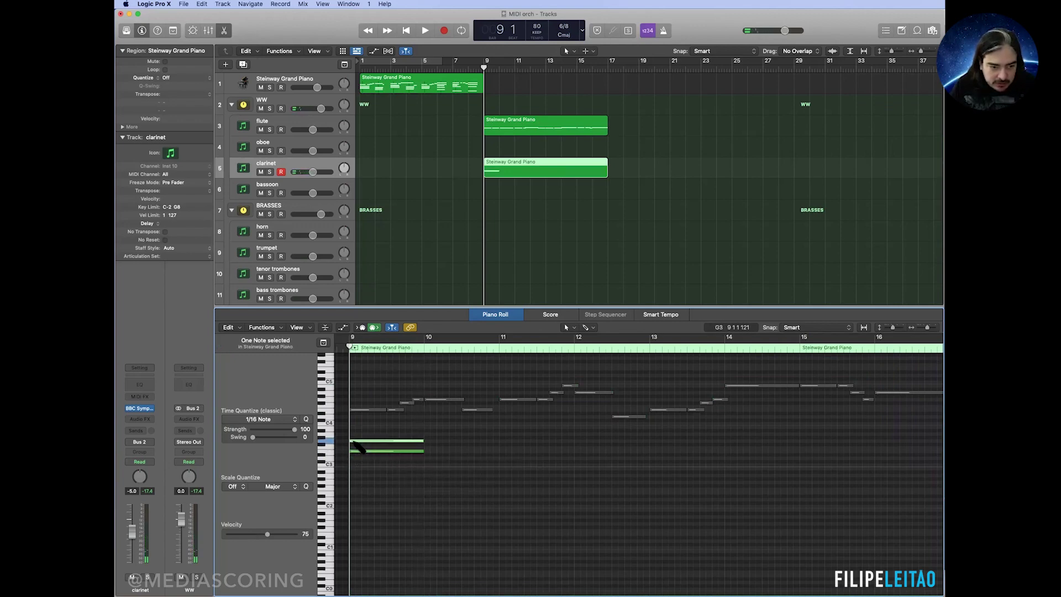
pyautogui.click(353, 426)
pyautogui.moveTo(403, 446); pyautogui.dragTo(416, 474)
pyautogui.press('Delete')
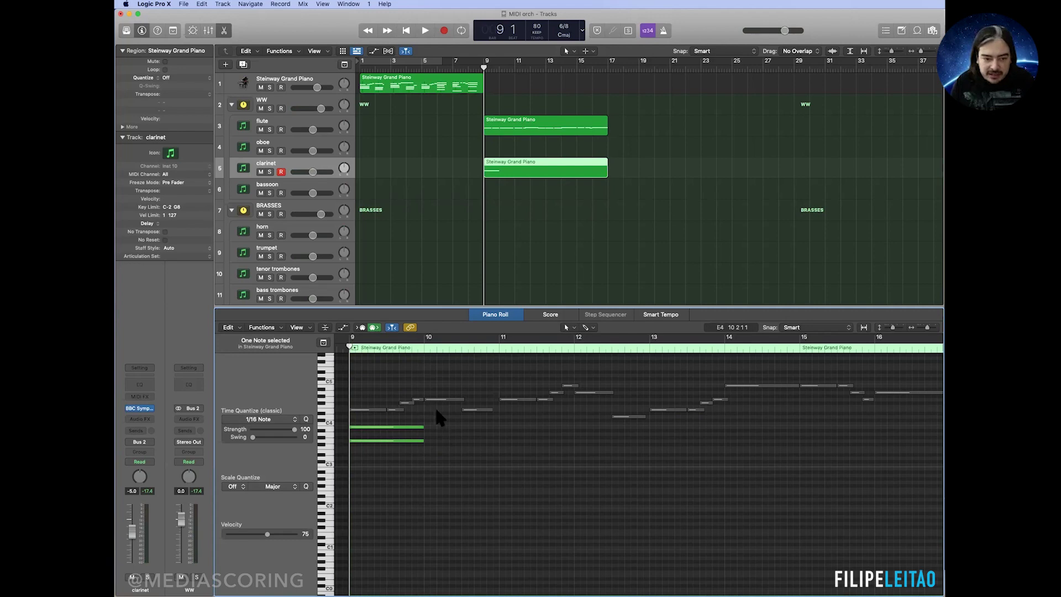
# Step: Add C4 and G3 in bar 10, play the clarinet part with the flute, and shorten both notes to leave a gap before bar 11
pyautogui.click(426, 423)
pyautogui.click(425, 440)
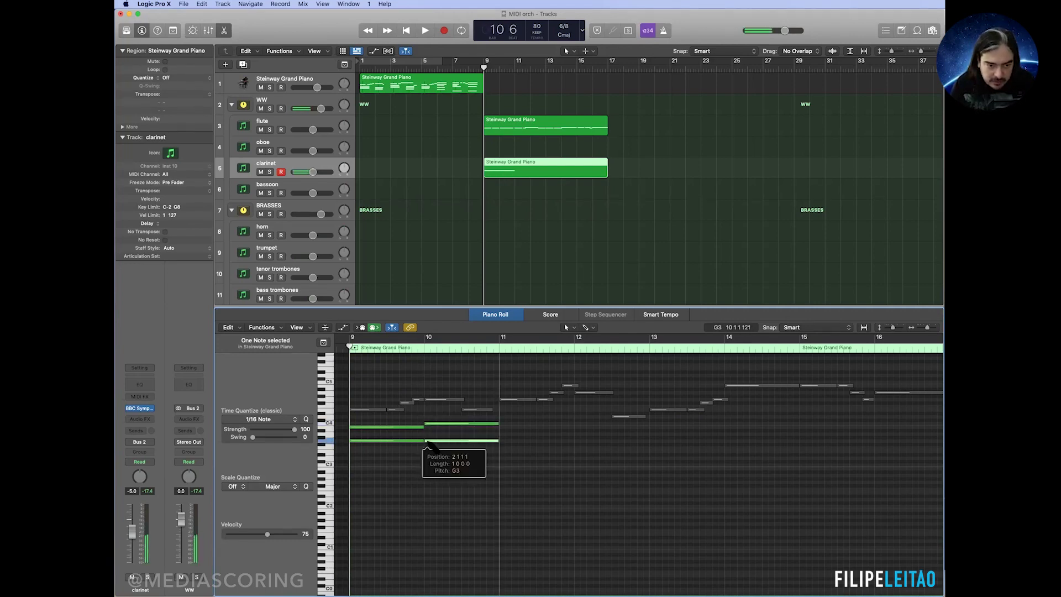
pyautogui.press('space')
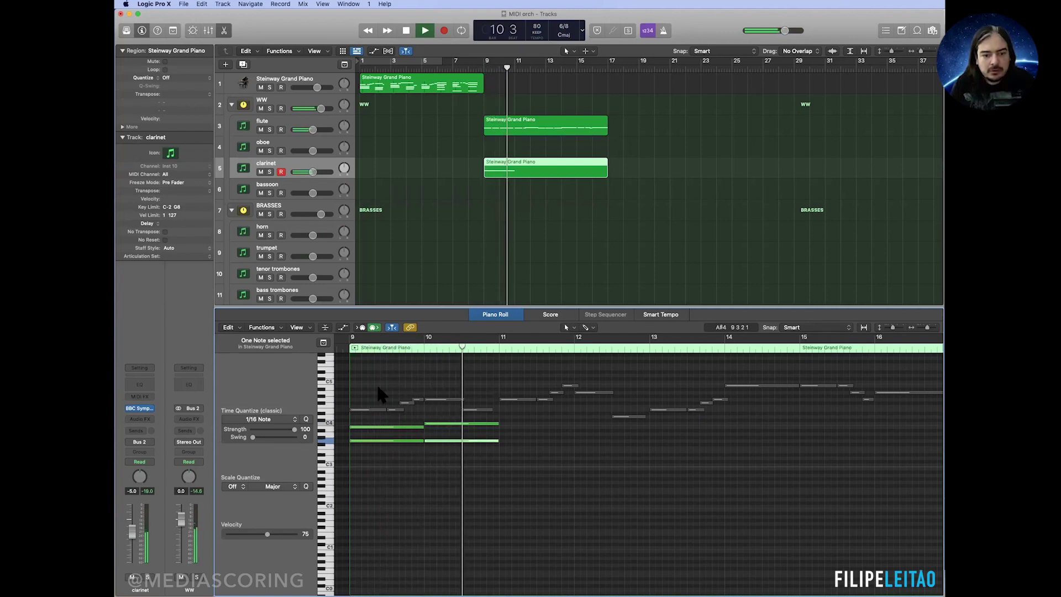
pyautogui.press('space')
pyautogui.moveTo(490, 455)
pyautogui.mouseDown()
pyautogui.moveTo(511, 415)
pyautogui.moveTo(500, 442)
pyautogui.mouseUp()
pyautogui.scroll(2, 509, 443)
pyautogui.click(509, 443)
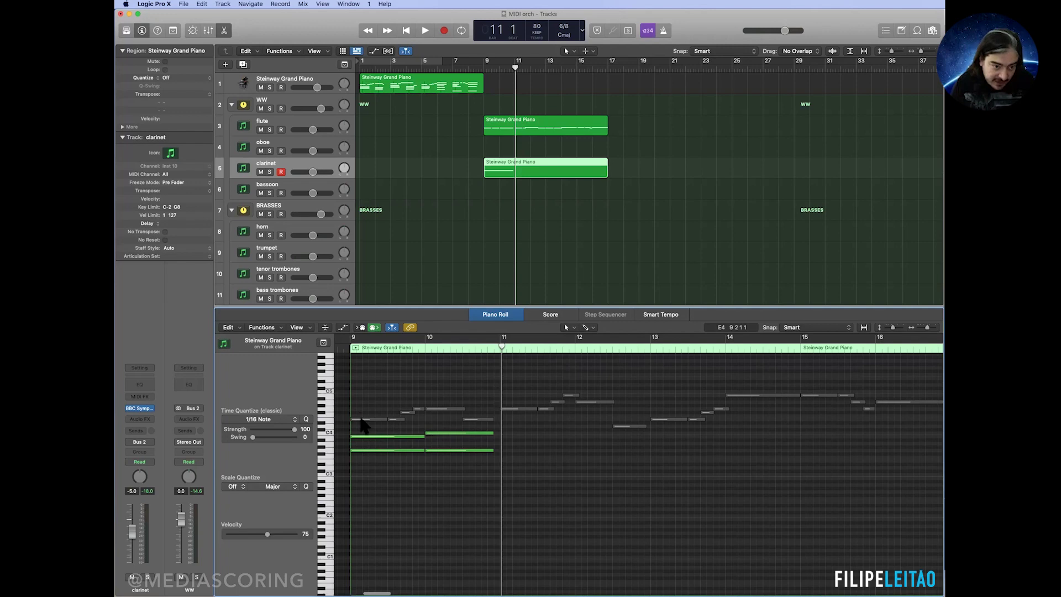
# Step: Draw clarinet notes B3 and G3 in bar 11 and A3 and F♯3 in bar 12
pyautogui.moveTo(365, 423)
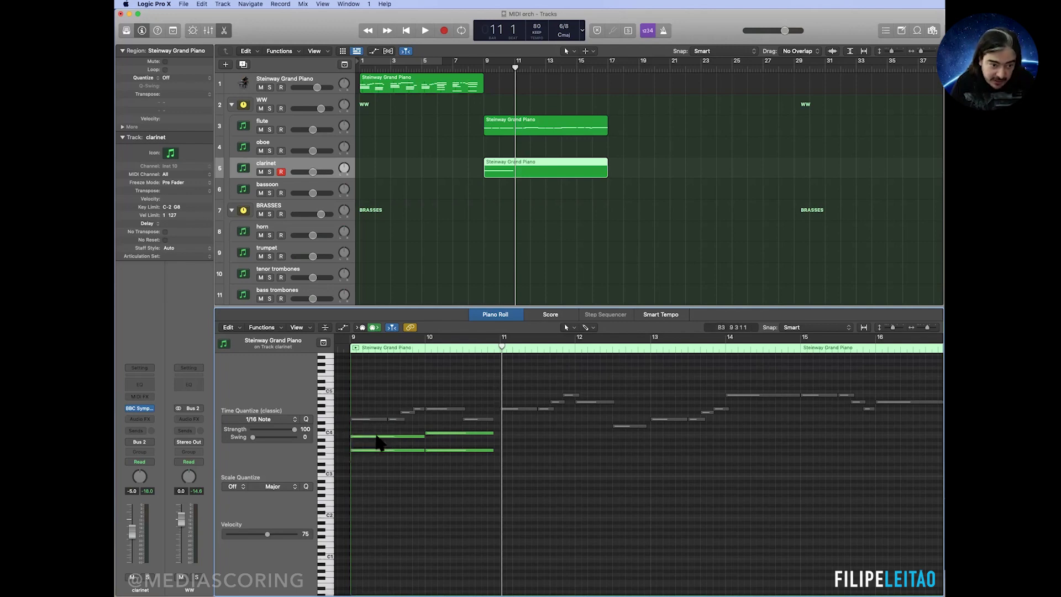
pyautogui.moveTo(354, 450)
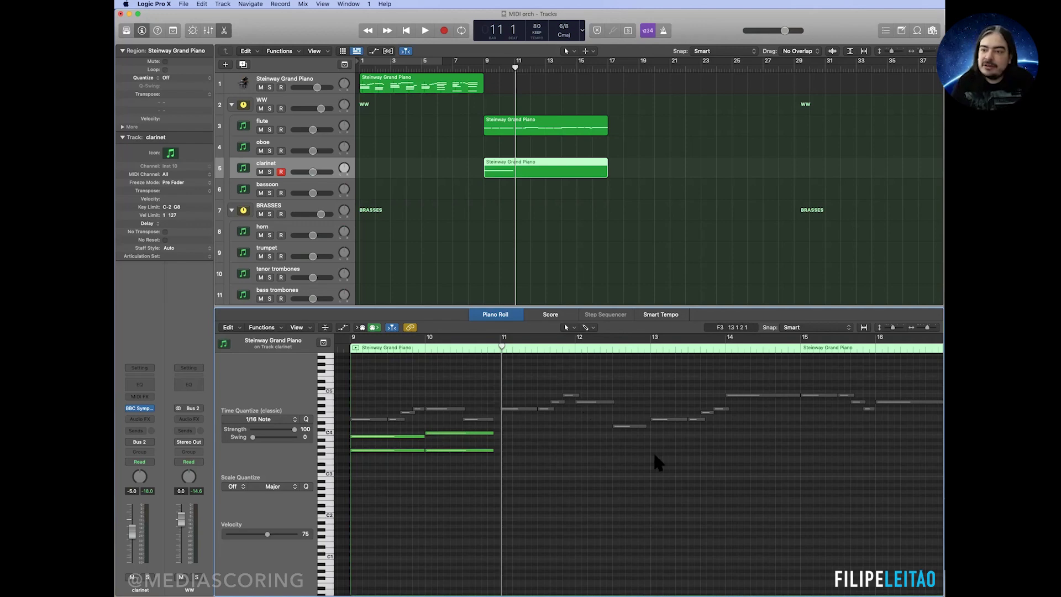
pyautogui.keyDown('super'); pyautogui.click(503, 436); pyautogui.keyUp('super')
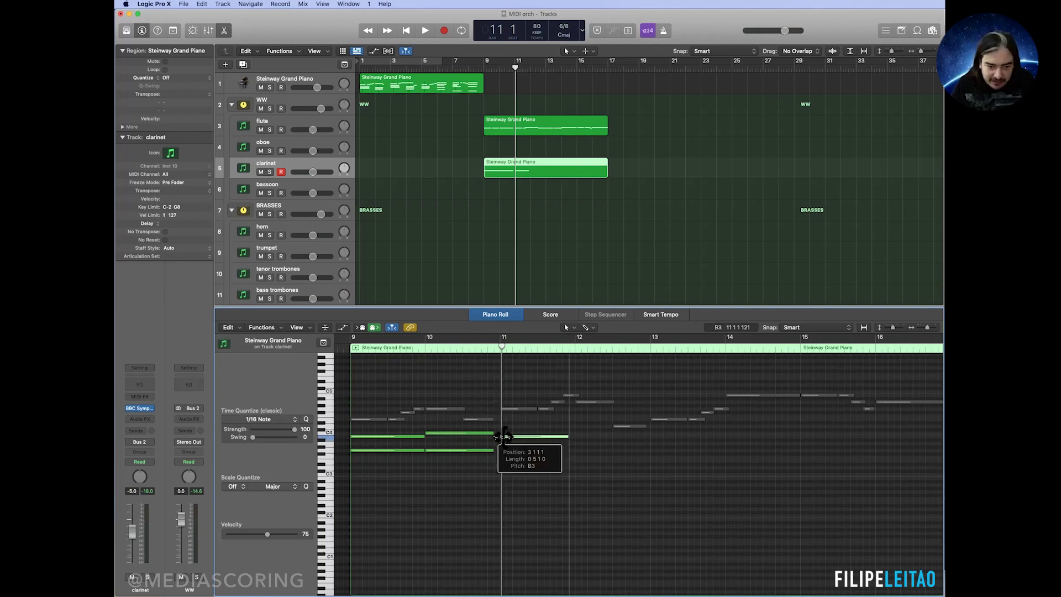
pyautogui.keyDown('super'); pyautogui.click(503, 451); pyautogui.keyUp('super')
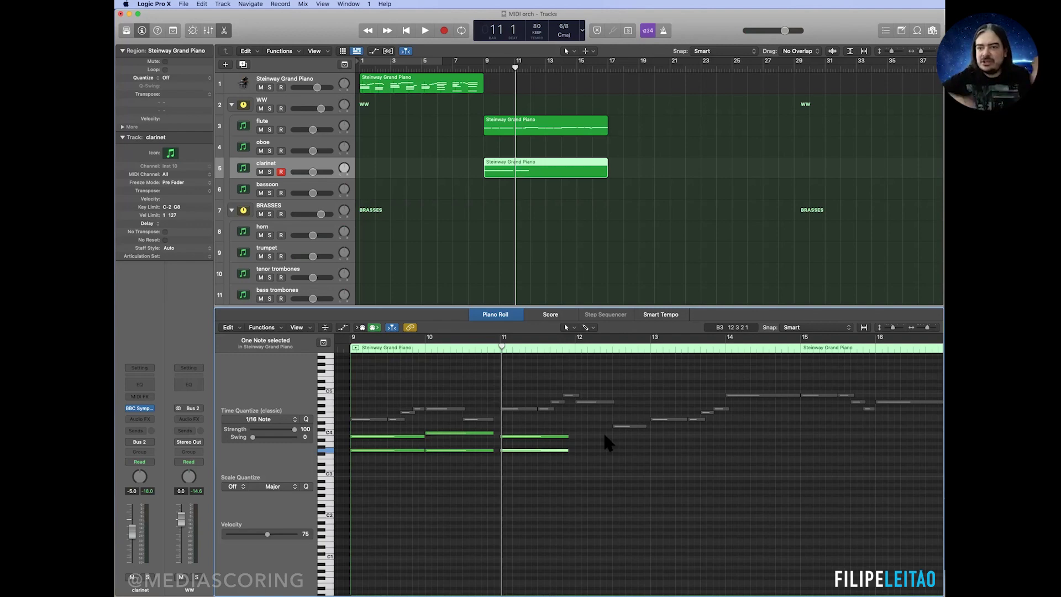
pyautogui.keyDown('super'); pyautogui.click(575, 443); pyautogui.keyUp('super')
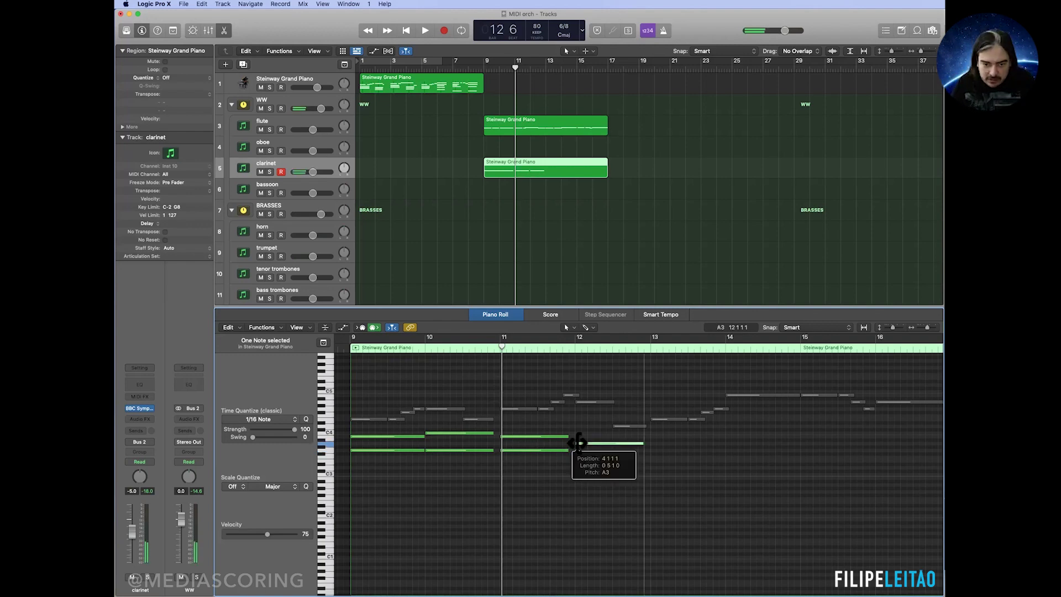
pyautogui.keyDown('super'); pyautogui.click(578, 453); pyautogui.keyUp('super')
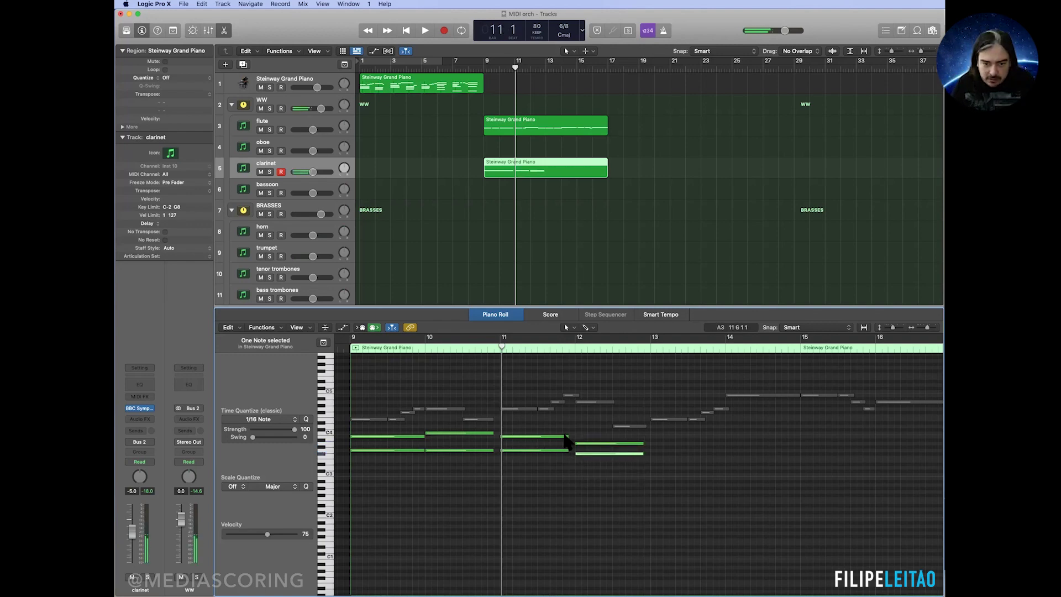
# Step: Lengthen the two bar 11 clarinet notes to reach bar 12 and play the passage from bar 11
pyautogui.moveTo(572, 427)
pyautogui.mouseDown()
pyautogui.moveTo(569, 457)
pyautogui.moveTo(668, 448)
pyautogui.mouseUp()
pyautogui.hscroll(2, 564, 428)
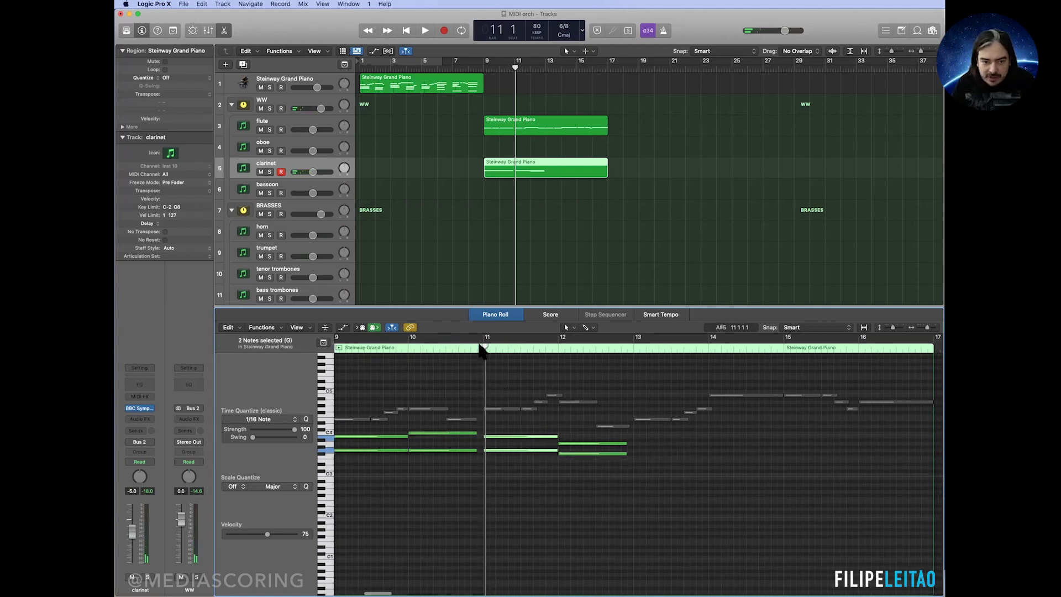
pyautogui.press('space')
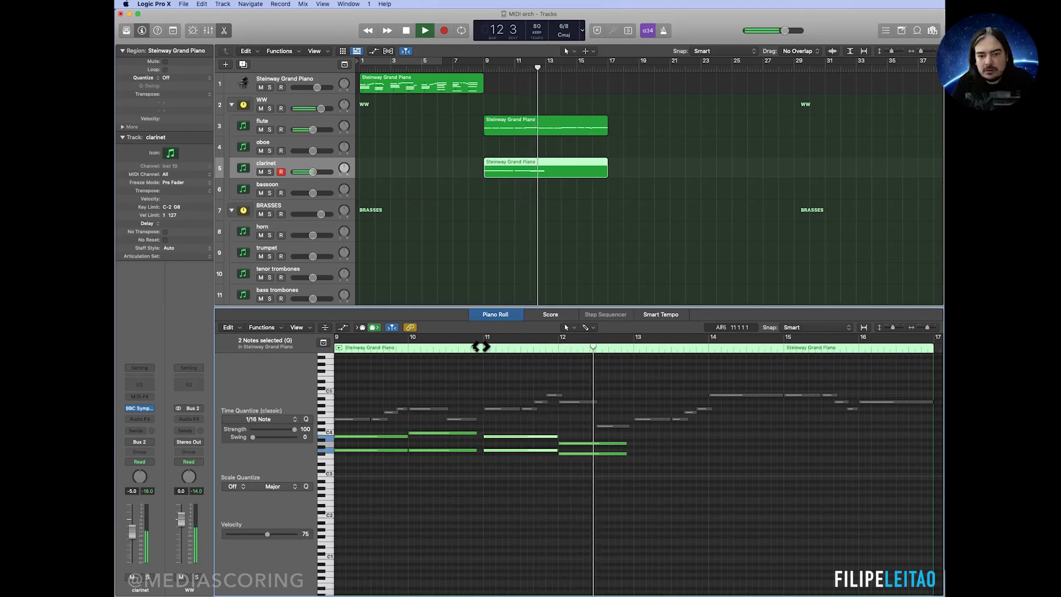
pyautogui.press('space')
pyautogui.hscroll(3, 674, 469)
# Step: Draw one-bar clarinet notes G3 and B3 in bar 13 and G3 and C4 in bar 14, and play them from bar 13
pyautogui.click(580, 349)
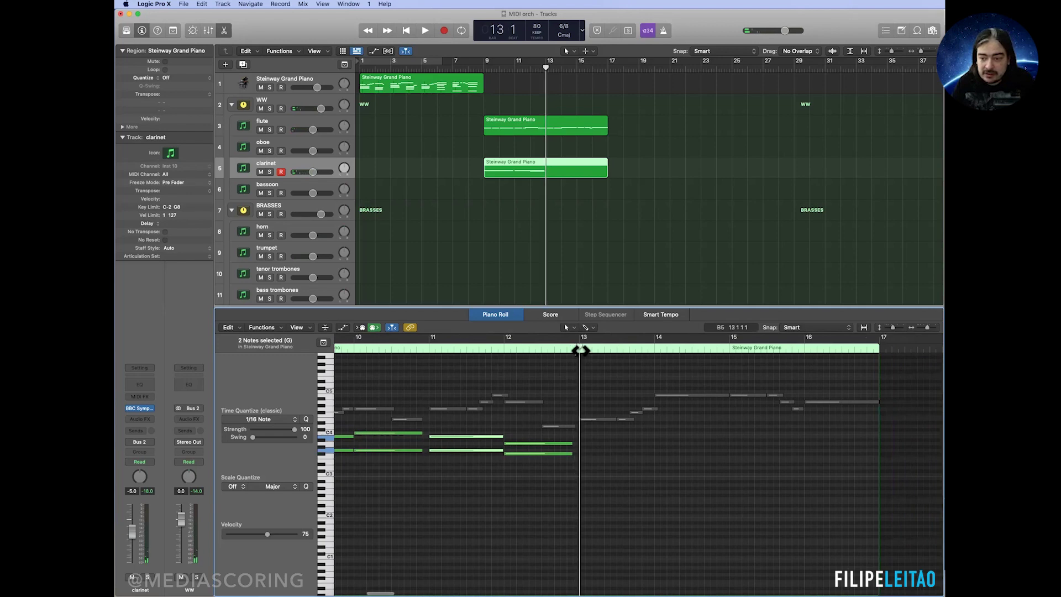
pyautogui.click(582, 450)
pyautogui.click(581, 433)
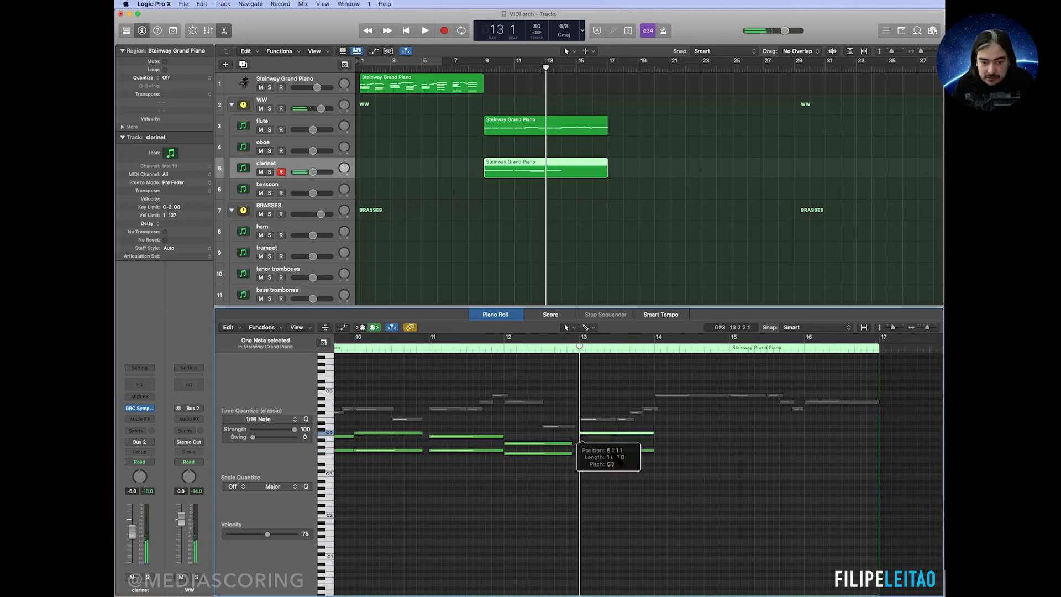
pyautogui.moveTo(583, 437); pyautogui.dragTo(585, 439)
pyautogui.click(656, 434)
pyautogui.click(656, 449)
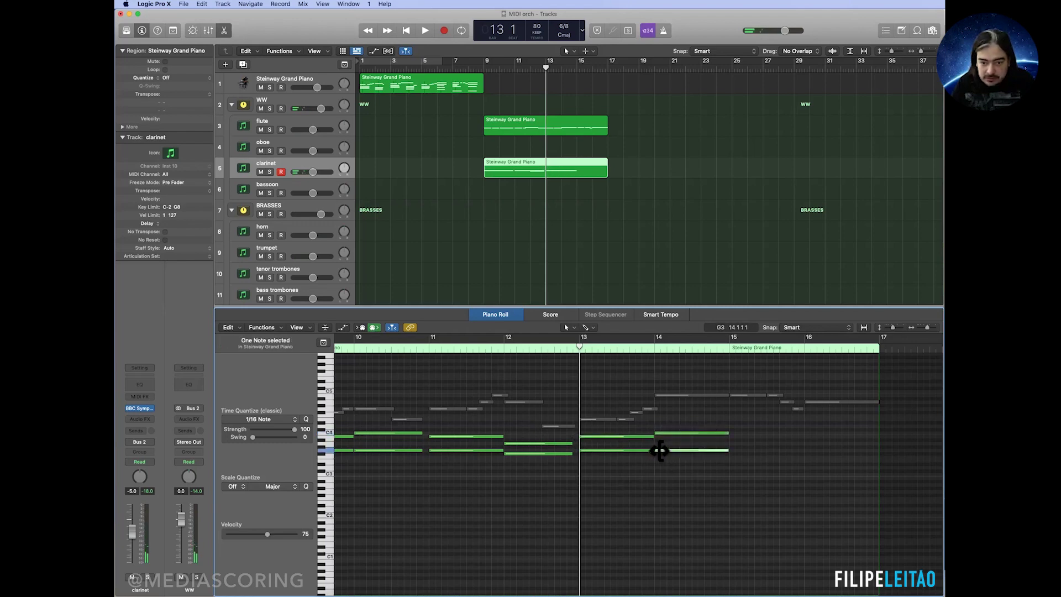
pyautogui.click(603, 387)
pyautogui.press('space')
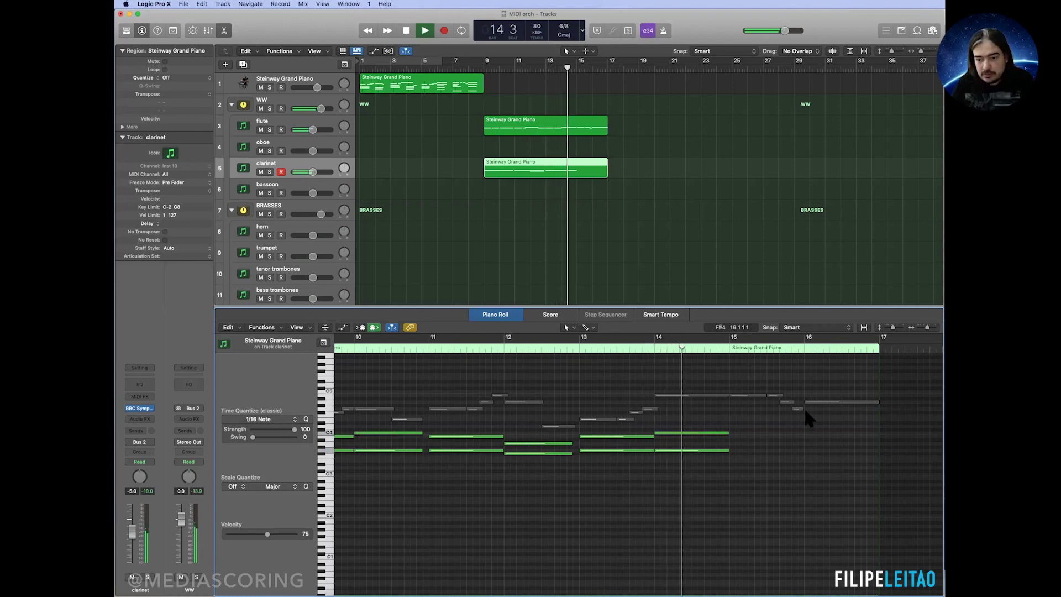
pyautogui.press('space')
# Step: Draw one-bar clarinet notes C♯4 and A3 in bar 15 and again in bar 16
pyautogui.click(671, 429)
pyautogui.click(670, 444)
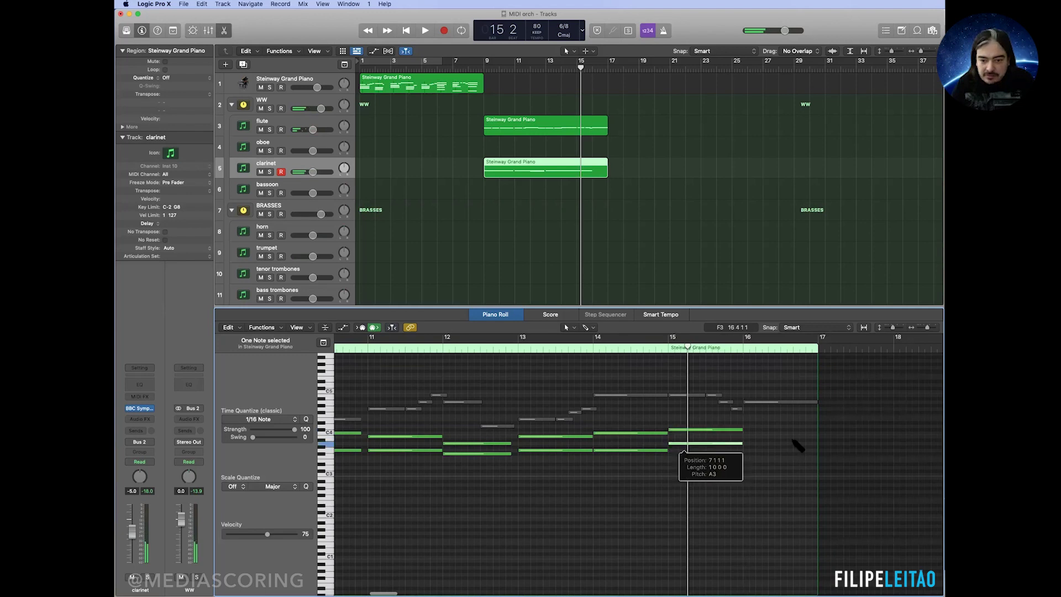
pyautogui.click(745, 430)
pyautogui.click(747, 443)
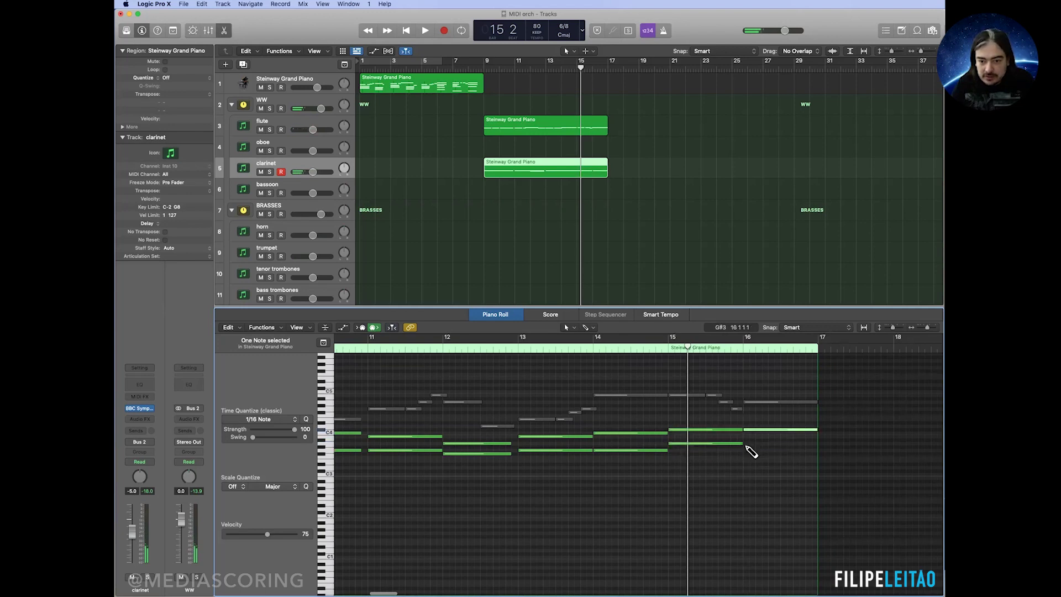
# Step: Delete the bar 16 clarinet notes, extend the bar 15 notes through bar 16, and play the ending from bar 15
pyautogui.click(669, 347)
pyautogui.moveTo(773, 418); pyautogui.dragTo(816, 449)
pyautogui.press('Delete')
pyautogui.press('space')
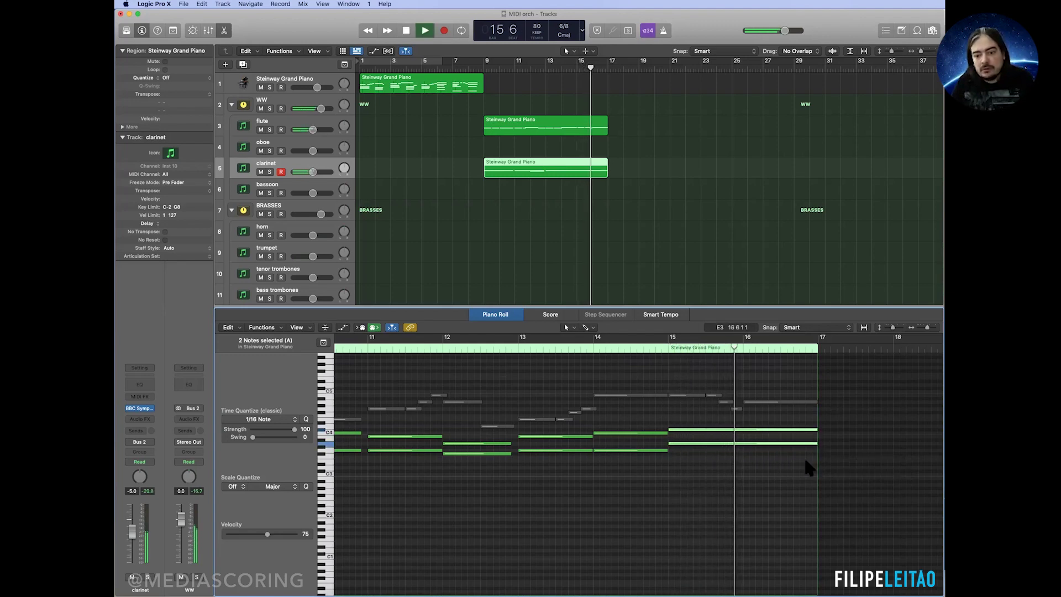
pyautogui.press('e')
pyautogui.press('space')
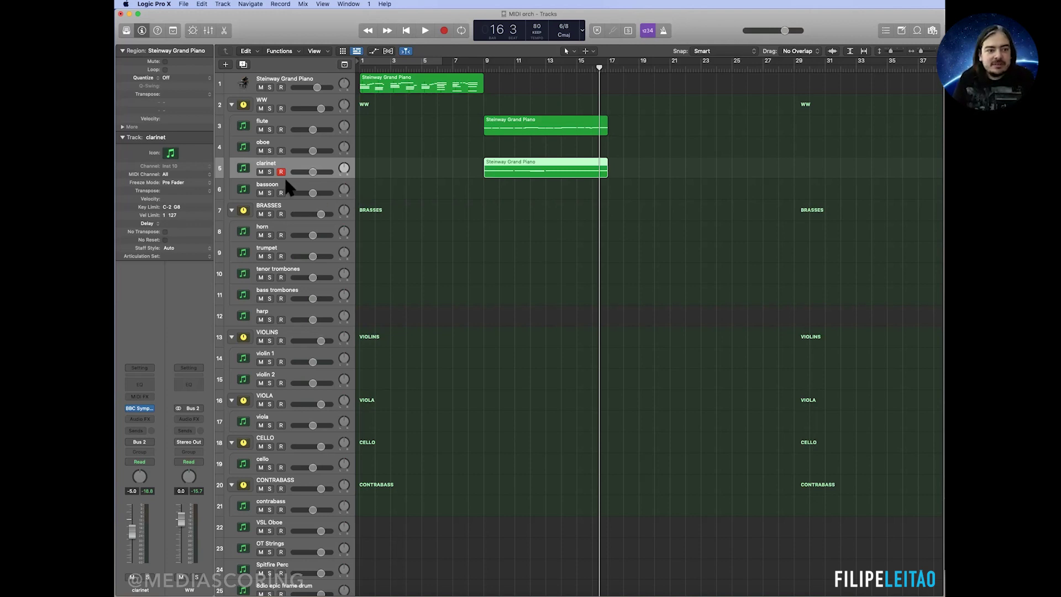
# Step: Copy the flute region onto the oboe track at bar 9 and open the copy in the Piano Roll
pyautogui.click(531, 125)
pyautogui.moveTo(535, 127); pyautogui.dragTo(536, 149)
pyautogui.doubleClick(536, 149)
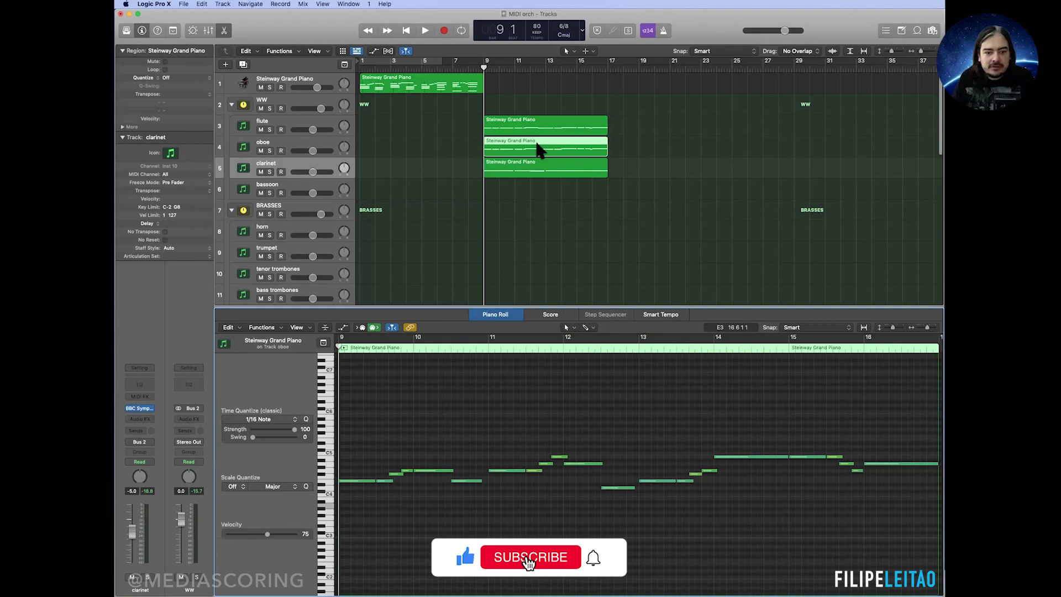
# Step: Play the copied oboe melody from bar 9 with the flute and clarinet and review its notes through bar 12
pyautogui.scroll(-2, 585, 431)
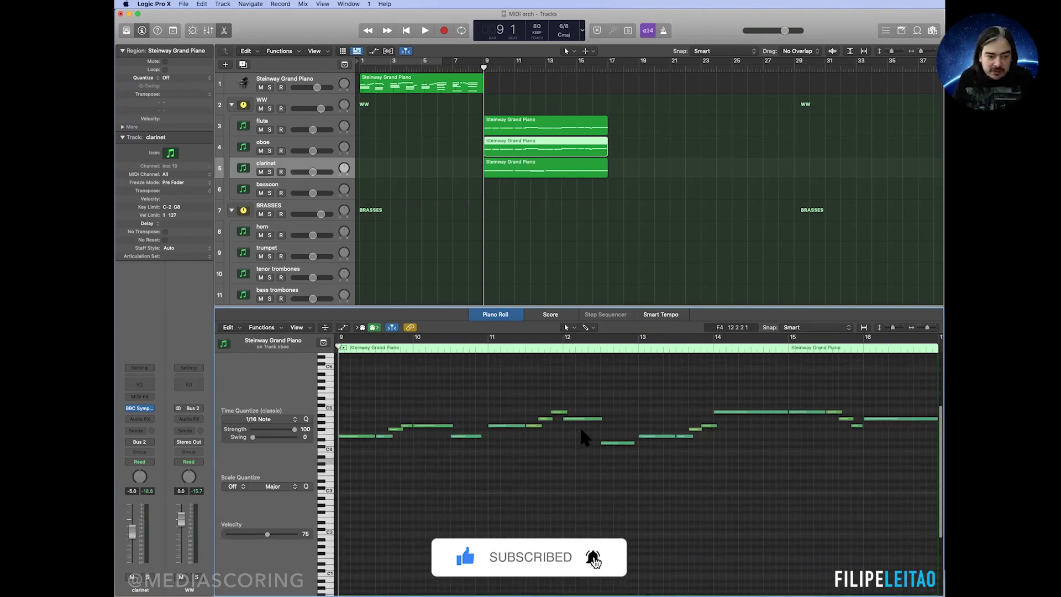
pyautogui.scroll(1, 582, 431)
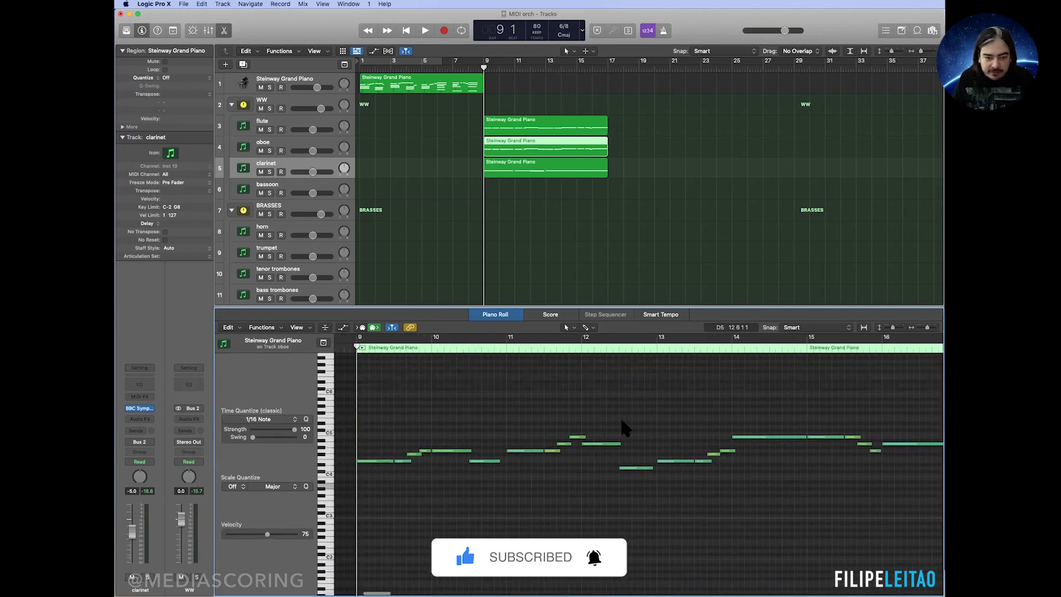
pyautogui.press('space')
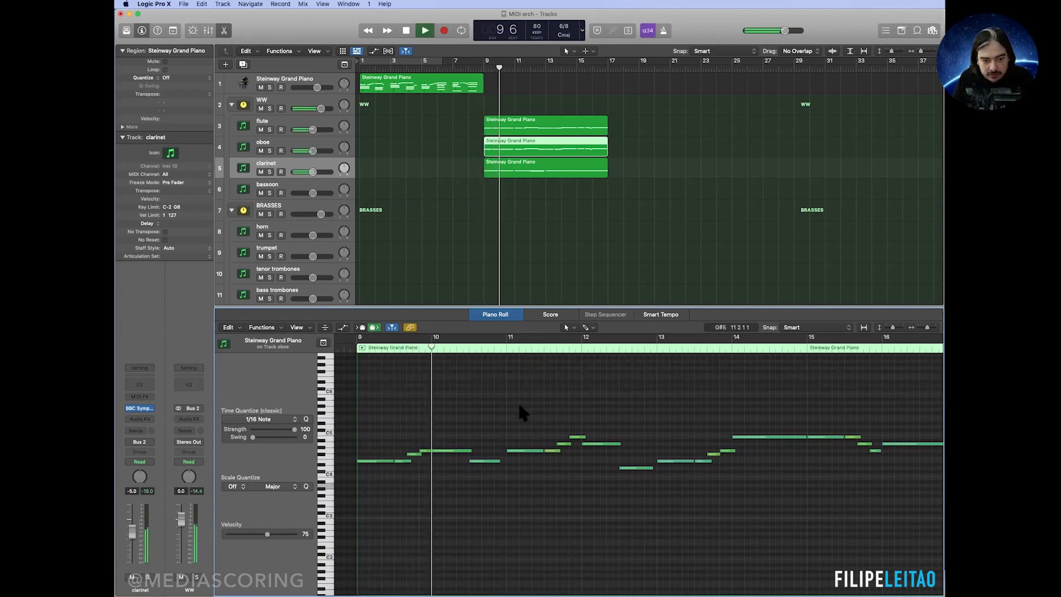
pyautogui.hscroll(1, 529, 401)
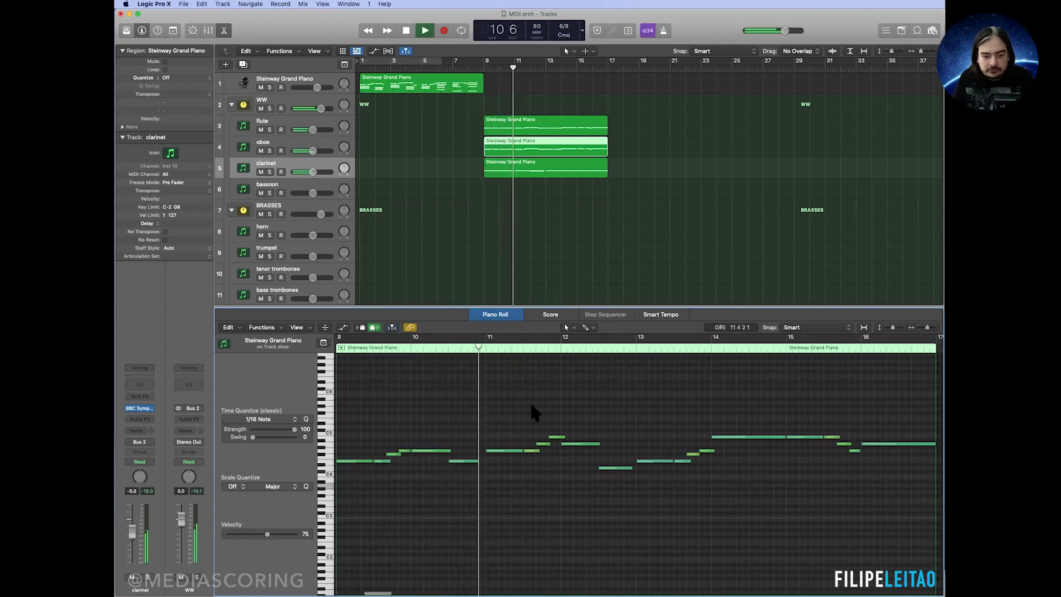
pyautogui.hscroll(-2, 529, 401)
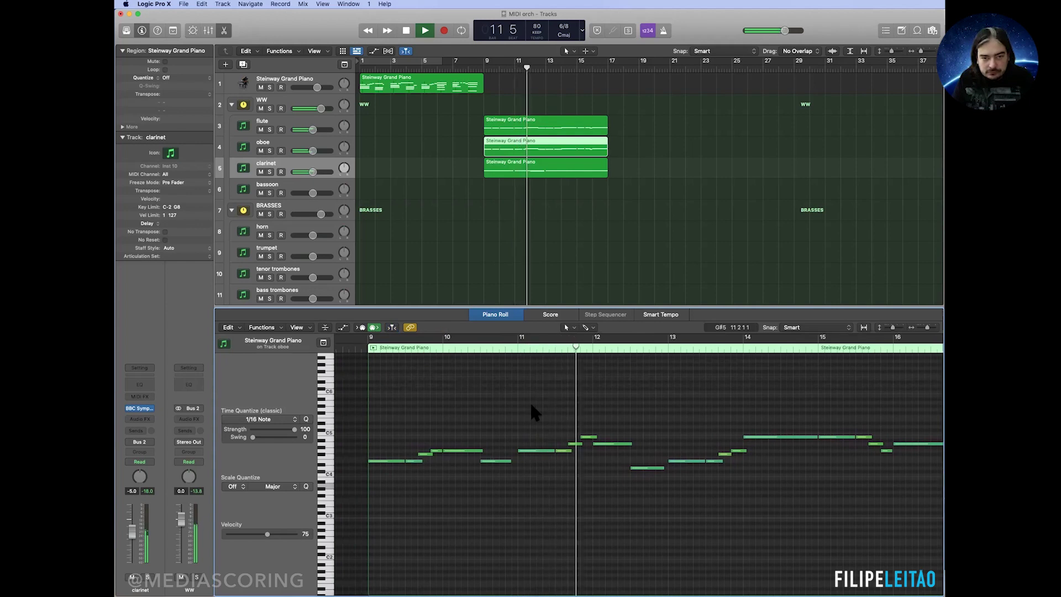
pyautogui.press('space')
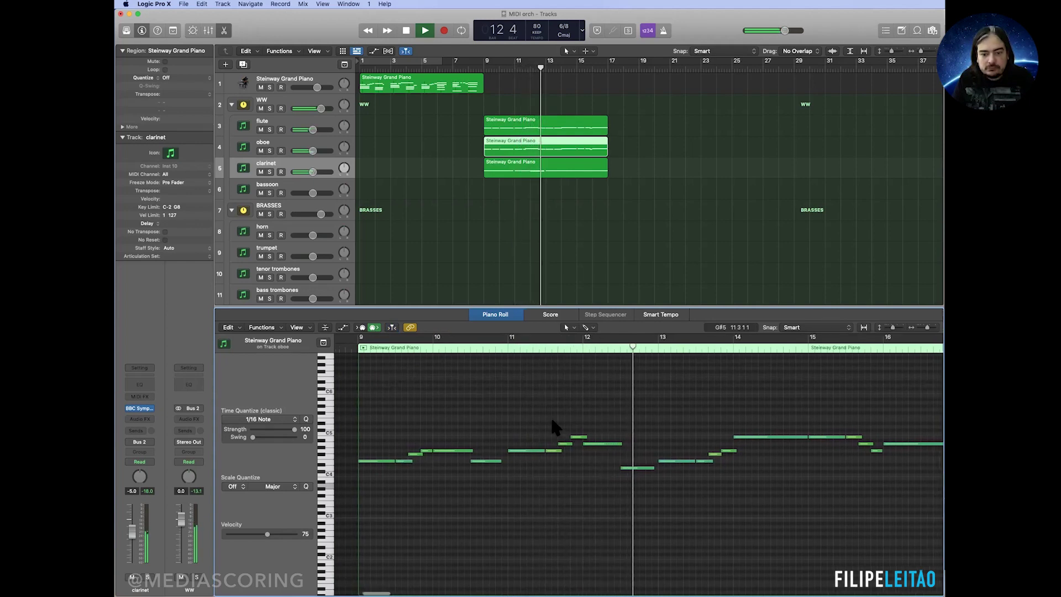
# Step: Mute the oboe notes in bars 9 to 12 and return the playhead to bar 9
pyautogui.moveTo(646, 409); pyautogui.dragTo(356, 518)
pyautogui.hotkey('ctrl', 'm')
pyautogui.click(357, 349)
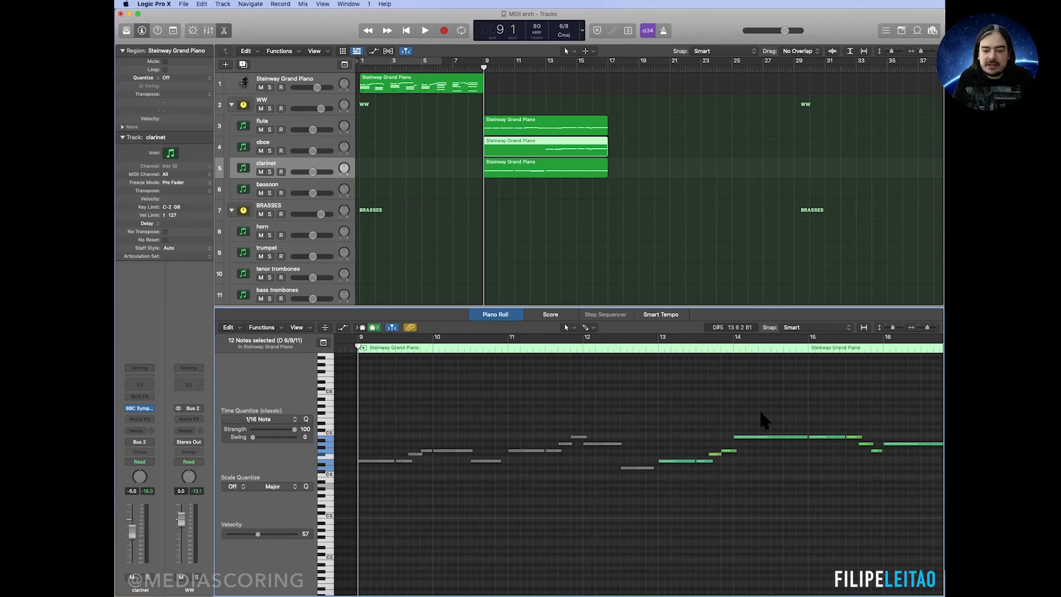
# Step: Select the oboe notes from bar 13 on, and view the flute and oboe regions together with the playhead at bar 13
pyautogui.hscroll(5, 761, 420)
pyautogui.moveTo(571, 413); pyautogui.dragTo(823, 489)
pyautogui.keyDown('shift'); pyautogui.click(561, 124); pyautogui.keyUp('shift')
pyautogui.click(643, 348)
pyautogui.click(681, 403)
pyautogui.scroll(-1, 681, 399)
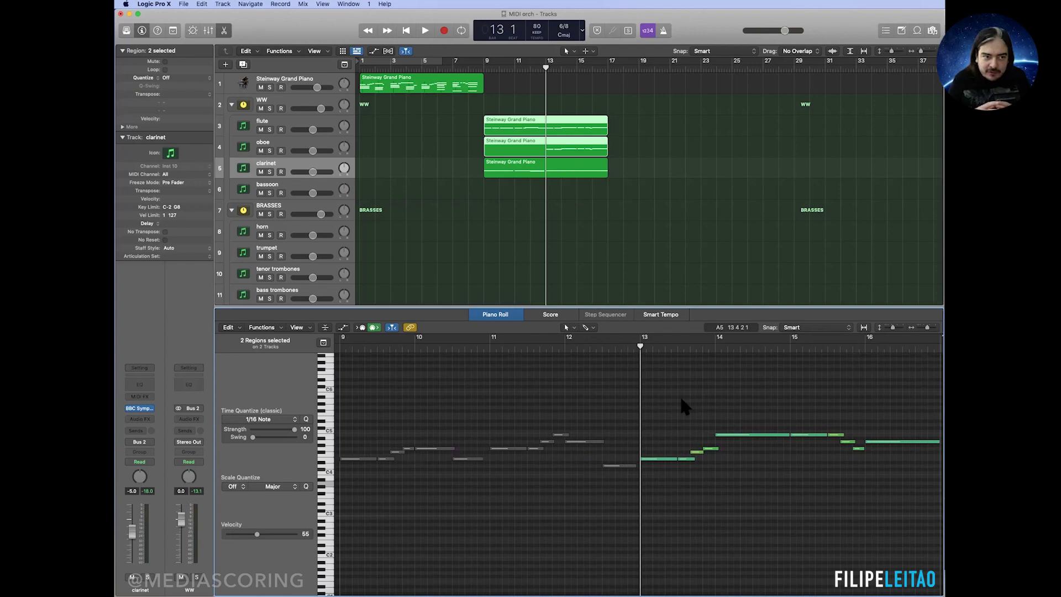
# Step: Close the Piano Roll and record a cello bass line from bar 9 through bar 16
pyautogui.doubleClick(481, 69)
pyautogui.press('e')
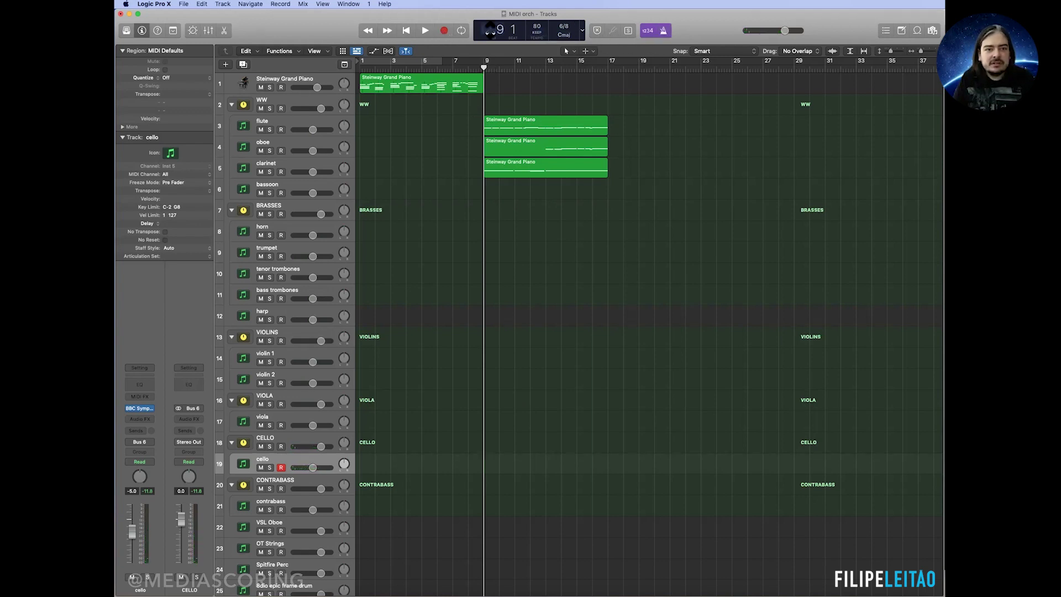
pyautogui.click(448, 33)
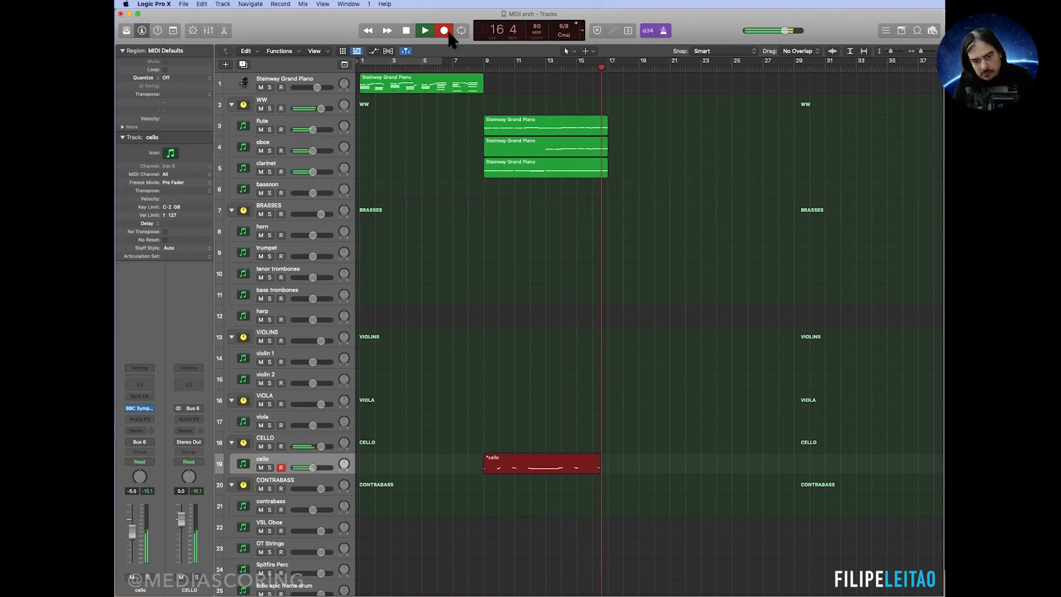
pyautogui.press('space')
# Step: Open the recorded cello region, play it from bar 9 with the metronome off, and lower the cello track's volume
pyautogui.doubleClick(550, 464)
pyautogui.moveTo(489, 471); pyautogui.dragTo(739, 513)
pyautogui.hotkey('shift', 'space')
pyautogui.click(664, 30)
pyautogui.moveTo(309, 294); pyautogui.dragTo(309, 293)
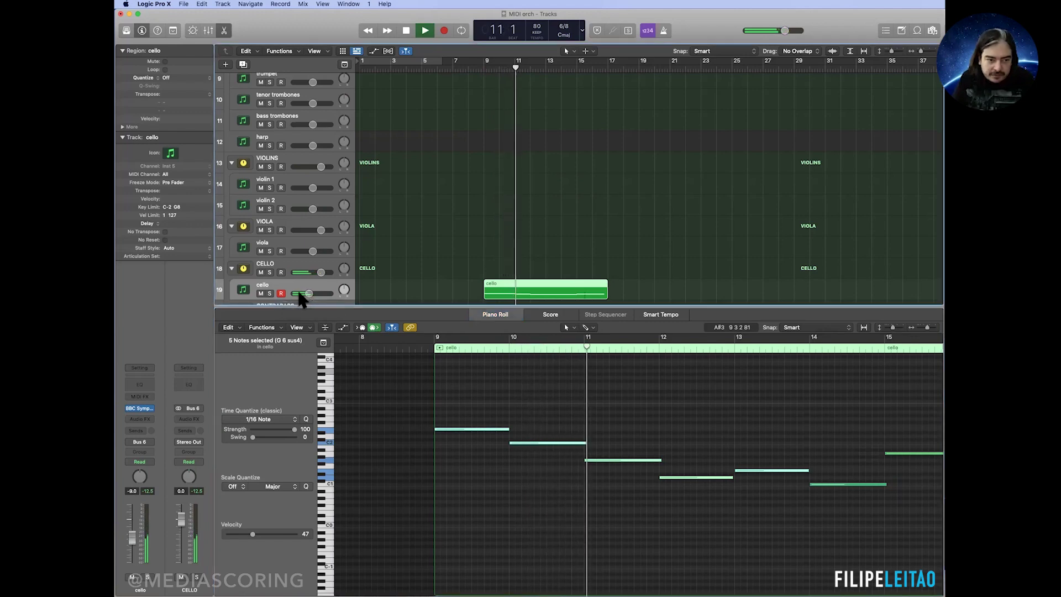
pyautogui.click(653, 418)
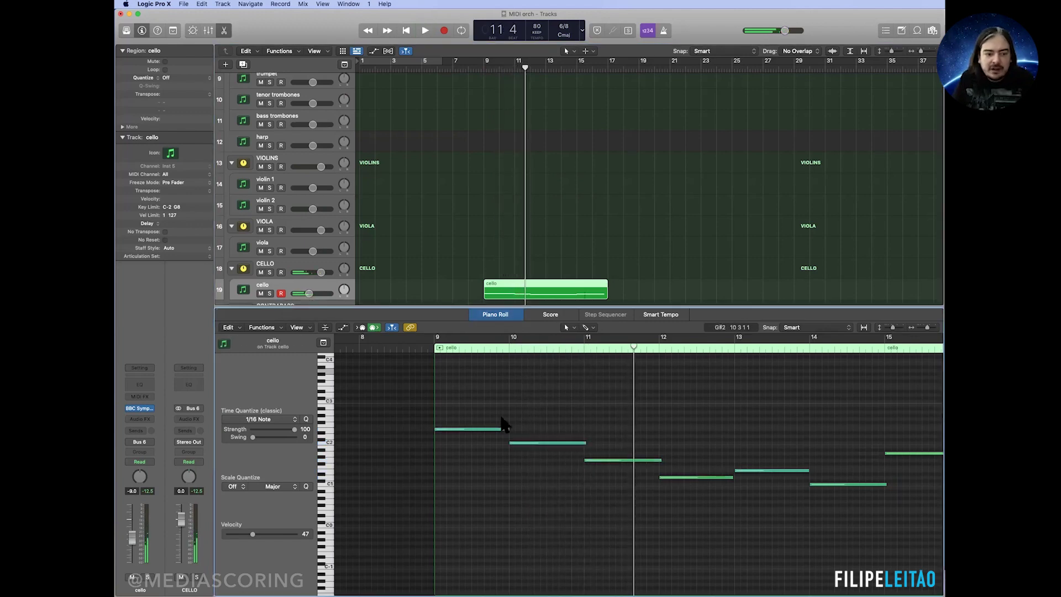
pyautogui.press('space')
# Step: Extend the bar 12 cello note to bar 13 and trim the last cello note to end at bar 17
pyautogui.scroll(3, 556, 394)
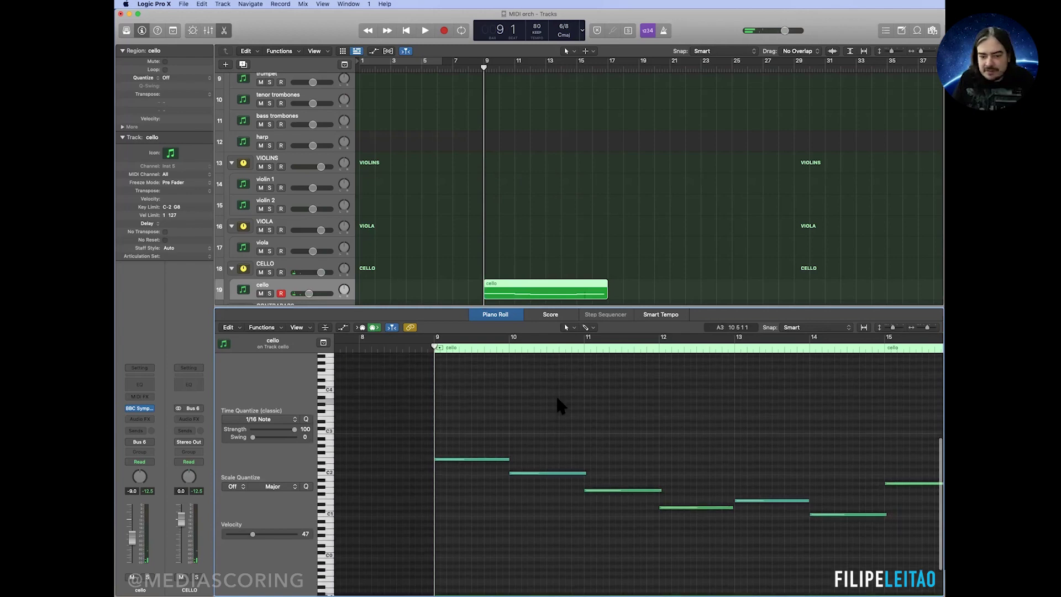
pyautogui.hscroll(-1, 556, 394)
pyautogui.hscroll(2, 556, 395)
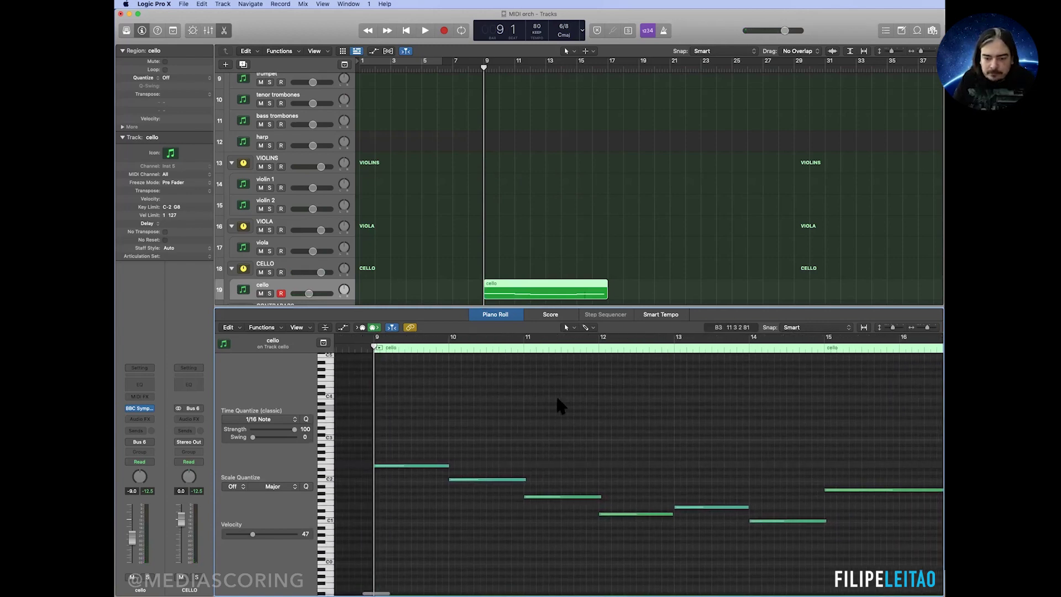
pyautogui.moveTo(670, 514); pyautogui.dragTo(676, 514)
pyautogui.hscroll(5, 817, 512)
pyautogui.hscroll(-3, 817, 513)
pyautogui.moveTo(895, 490)
pyautogui.mouseDown()
pyautogui.moveTo(909, 489)
pyautogui.moveTo(891, 490)
pyautogui.mouseUp()
pyautogui.hscroll(-5, 795, 474)
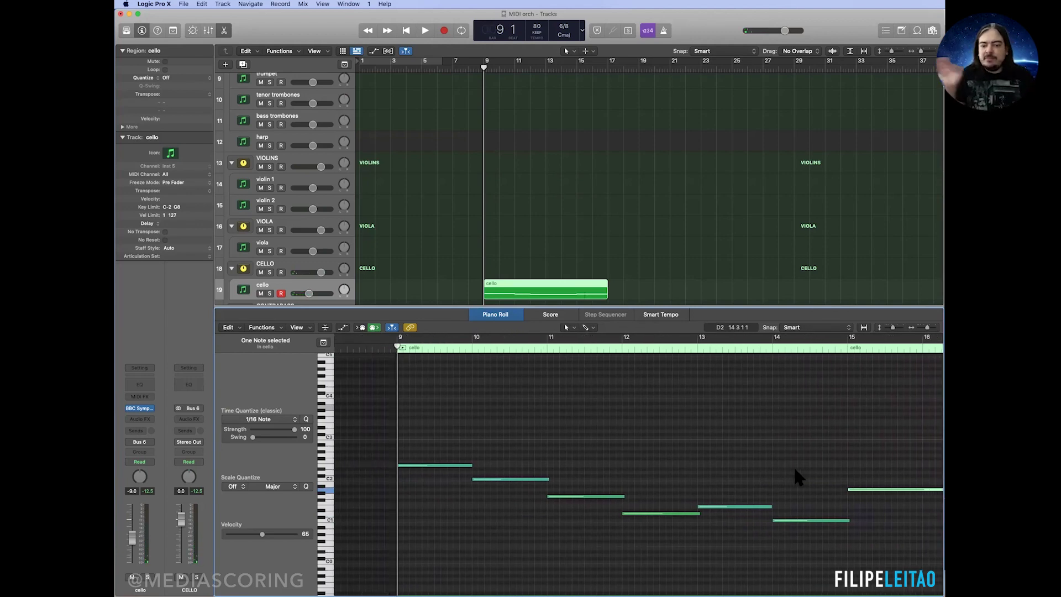
# Step: Draw a G2 cello note spanning bars 10 and 11 and play the passage from bar 9
pyautogui.scroll(-3, 793, 471)
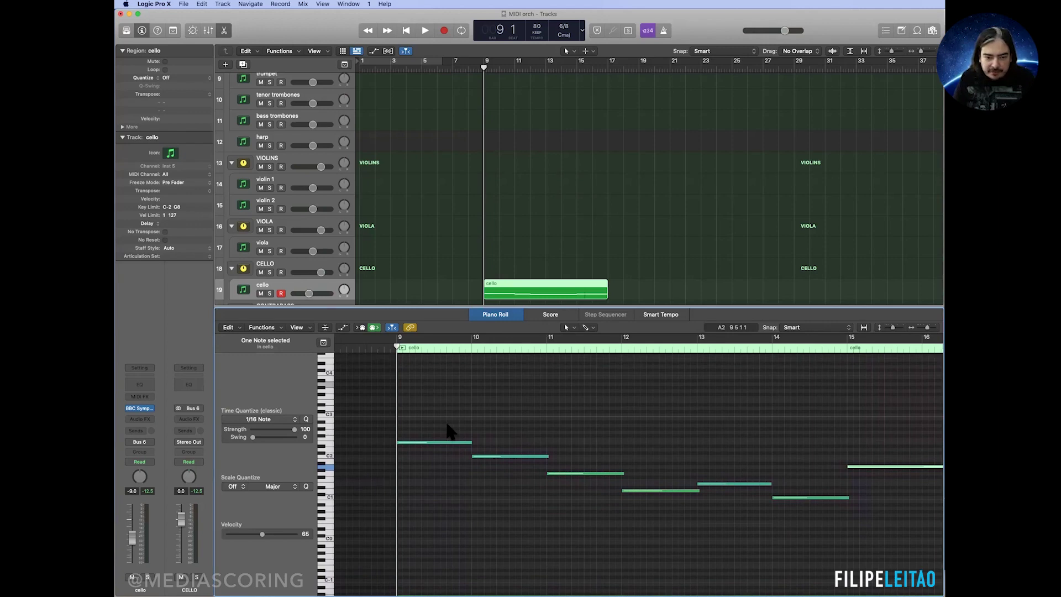
pyautogui.moveTo(473, 431); pyautogui.dragTo(621, 431)
pyautogui.press('space')
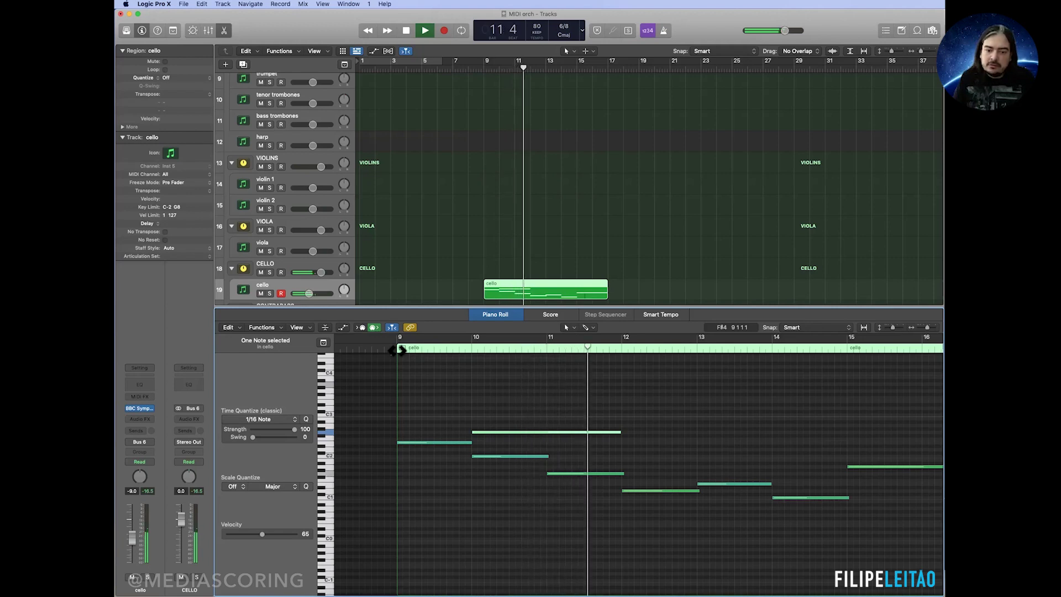
pyautogui.press('space')
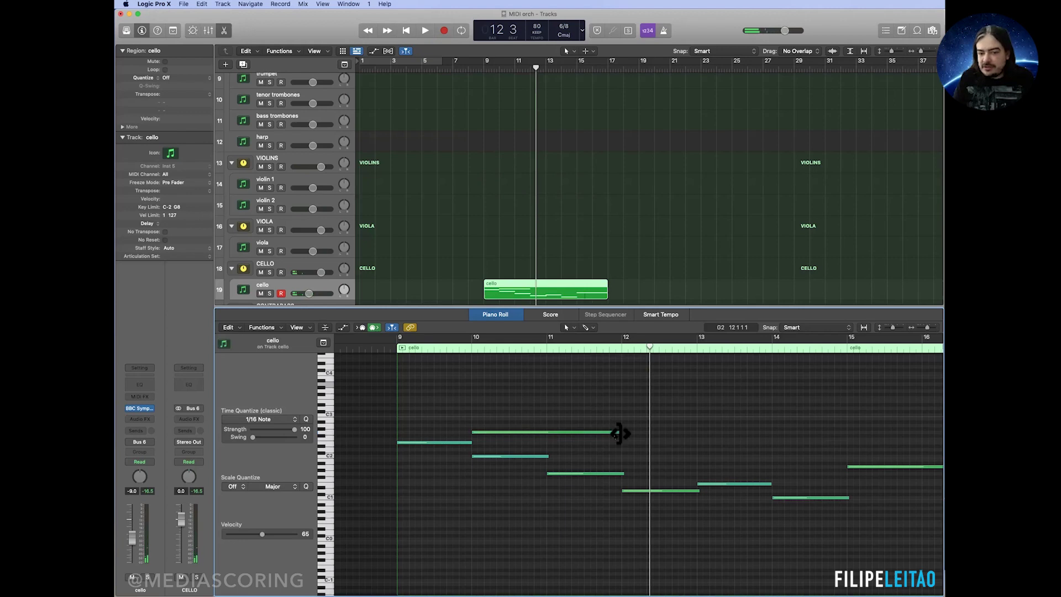
# Step: Draw upper cello notes F♯2 in bar 12 and G2 across bars 13 and 14
pyautogui.moveTo(623, 434); pyautogui.dragTo(696, 441)
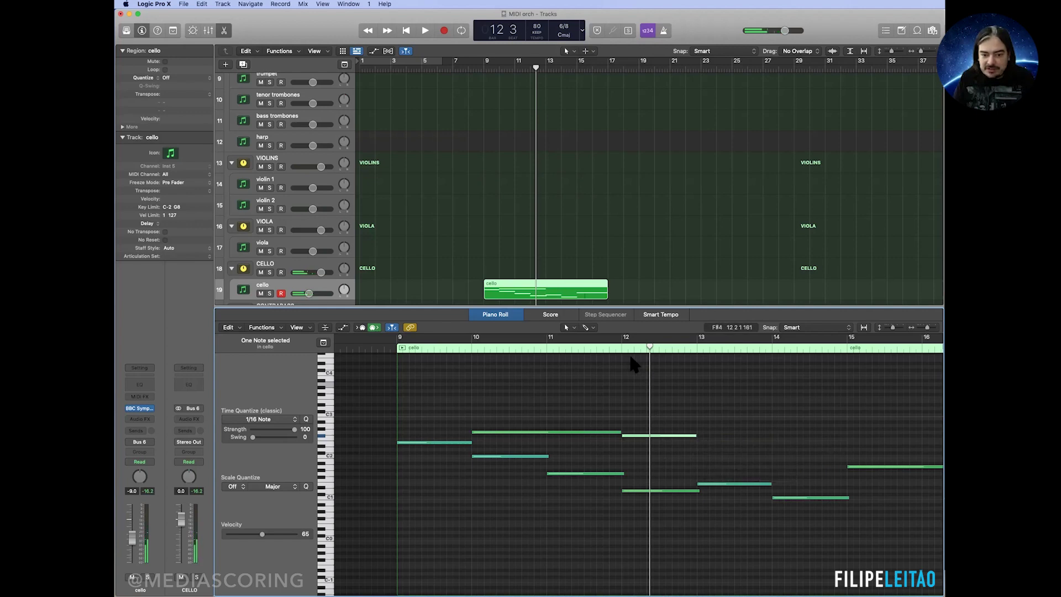
pyautogui.click(622, 348)
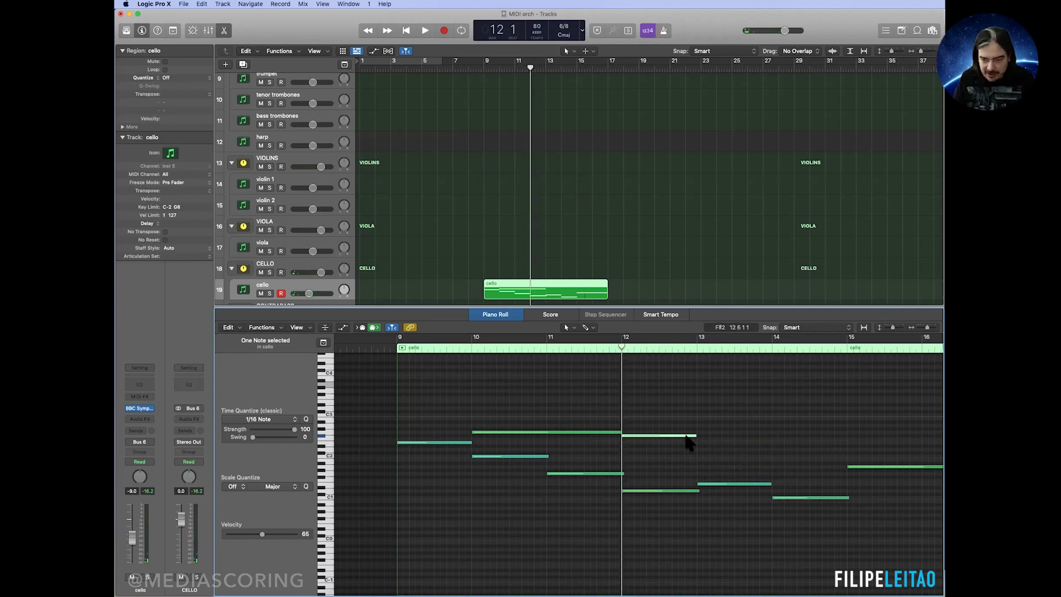
pyautogui.hscroll(2, 694, 445)
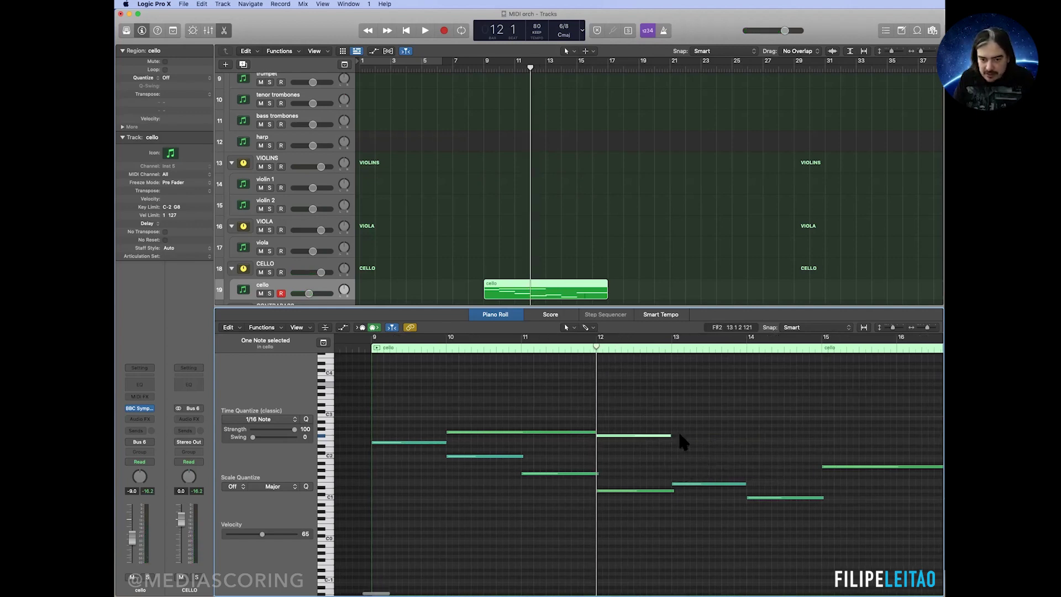
pyautogui.click(674, 433)
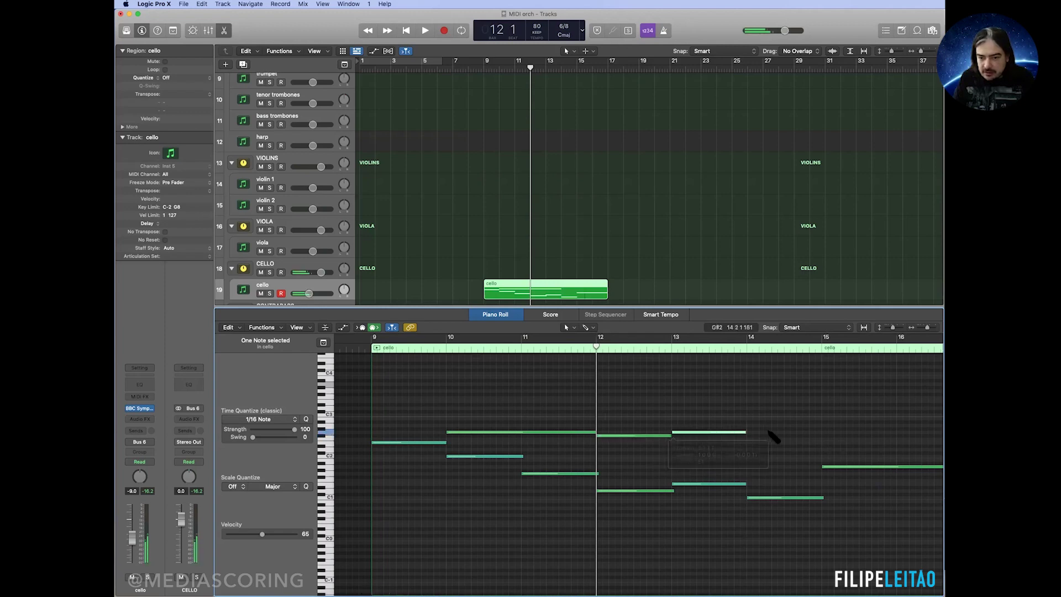
pyautogui.moveTo(746, 433); pyautogui.dragTo(821, 432)
# Step: Draw a two-bar A2 cello note at bar 15 and move it down to E2
pyautogui.click(824, 425)
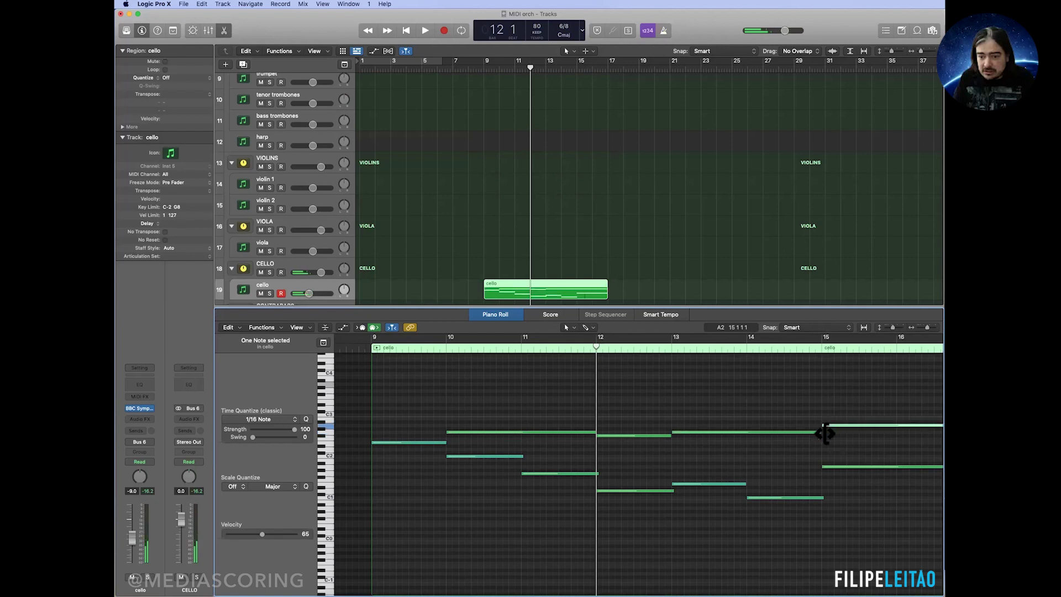
pyautogui.hscroll(5, 831, 445)
pyautogui.moveTo(694, 424); pyautogui.dragTo(692, 442)
pyautogui.hscroll(-7, 698, 445)
# Step: Play the cello part from bar 9 and set the velocity of the added upper notes to 54
pyautogui.hotkey('shift', 'space')
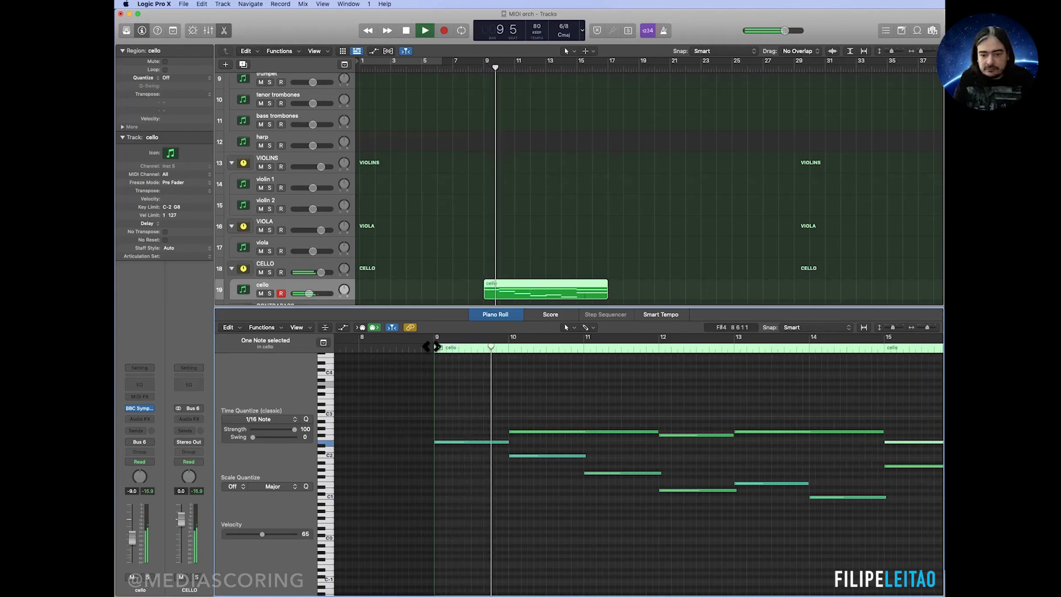
pyautogui.moveTo(611, 407); pyautogui.dragTo(751, 448)
pyautogui.moveTo(262, 534); pyautogui.dragTo(255, 534)
pyautogui.click(603, 540)
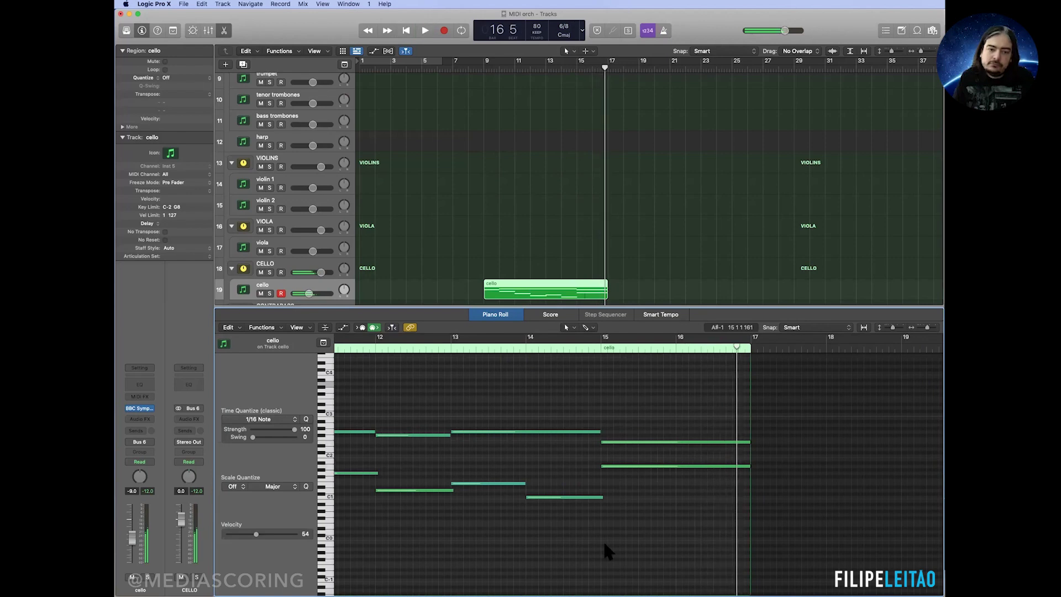
# Step: Close the Piano Roll and copy the flute, oboe and clarinet regions to bar 17
pyautogui.press('e')
pyautogui.click(511, 120)
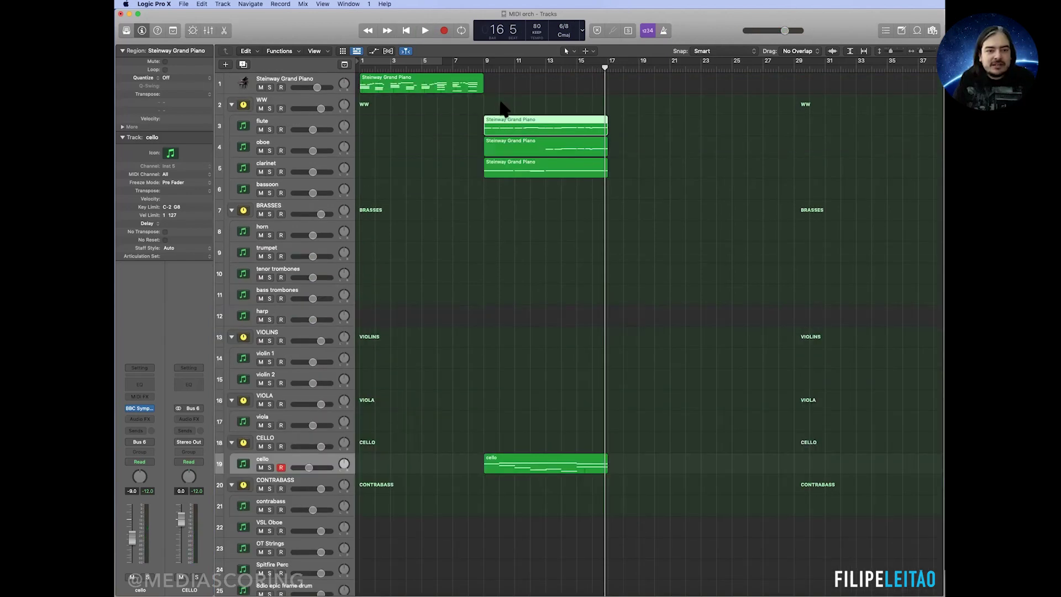
pyautogui.moveTo(500, 107); pyautogui.dragTo(591, 177)
pyautogui.moveTo(536, 127); pyautogui.dragTo(632, 130)
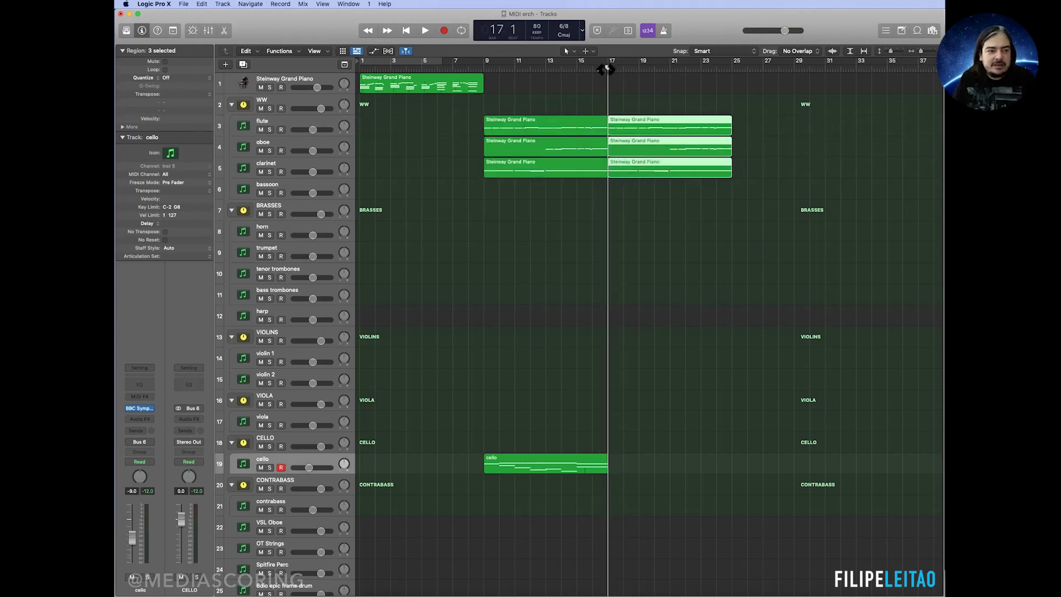
pyautogui.click(742, 114)
# Step: Copy the bar 17 flute region onto the violin 1 track, play it, and open the copy in the Piano Roll
pyautogui.click(665, 126)
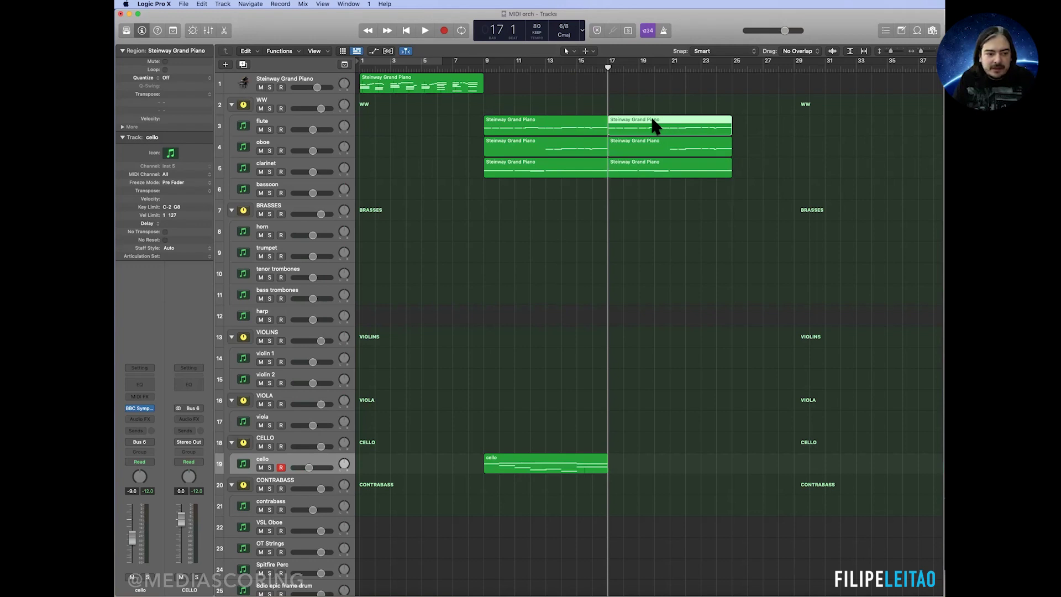
pyautogui.moveTo(654, 126); pyautogui.dragTo(646, 359)
pyautogui.press('space')
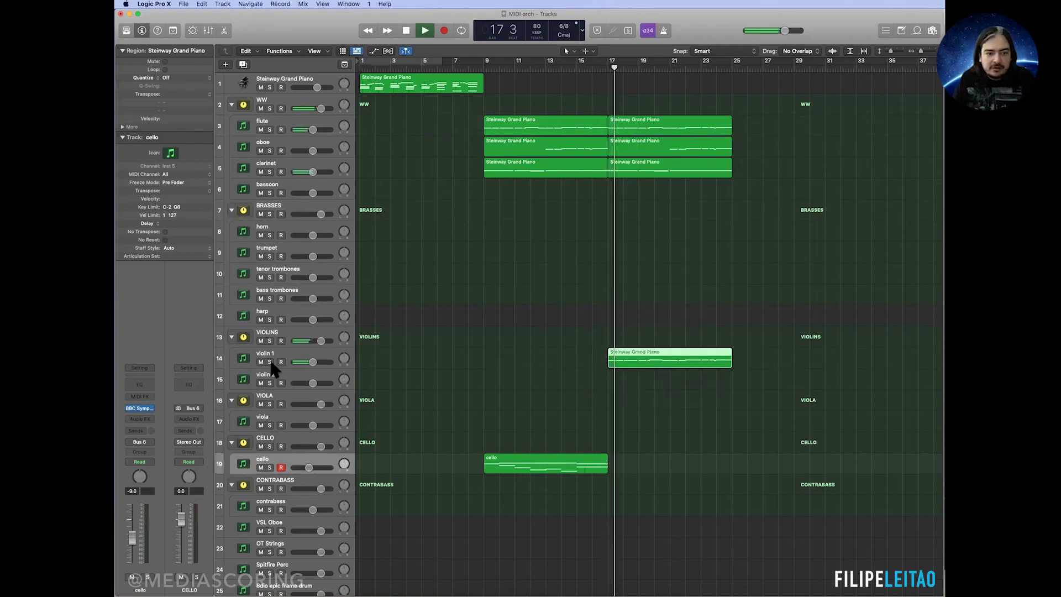
pyautogui.doubleClick(646, 359)
pyautogui.press('space')
pyautogui.hscroll(2, 719, 428)
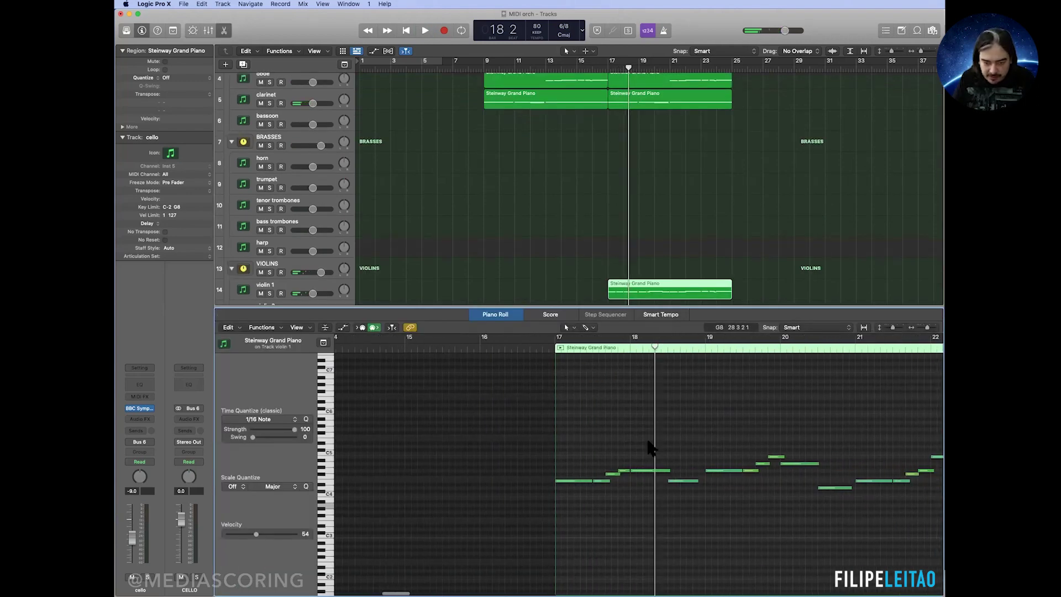
pyautogui.scroll(2, 652, 445)
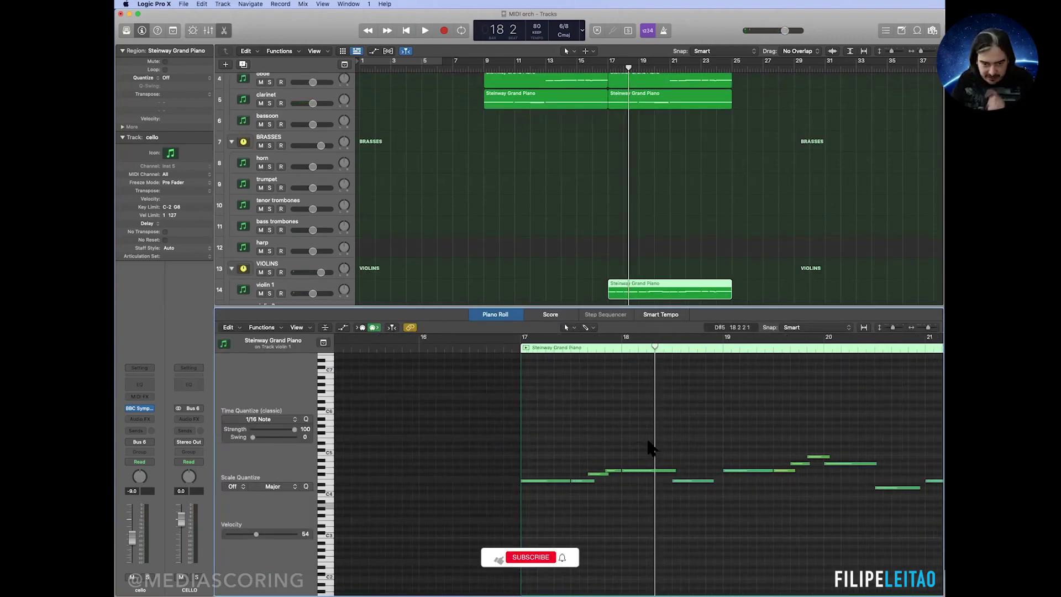
# Step: Merge the repeated G4 notes around bar 18 and the repeated E4 notes in bar 17 of violin 1 into single sustained notes
pyautogui.click(626, 474)
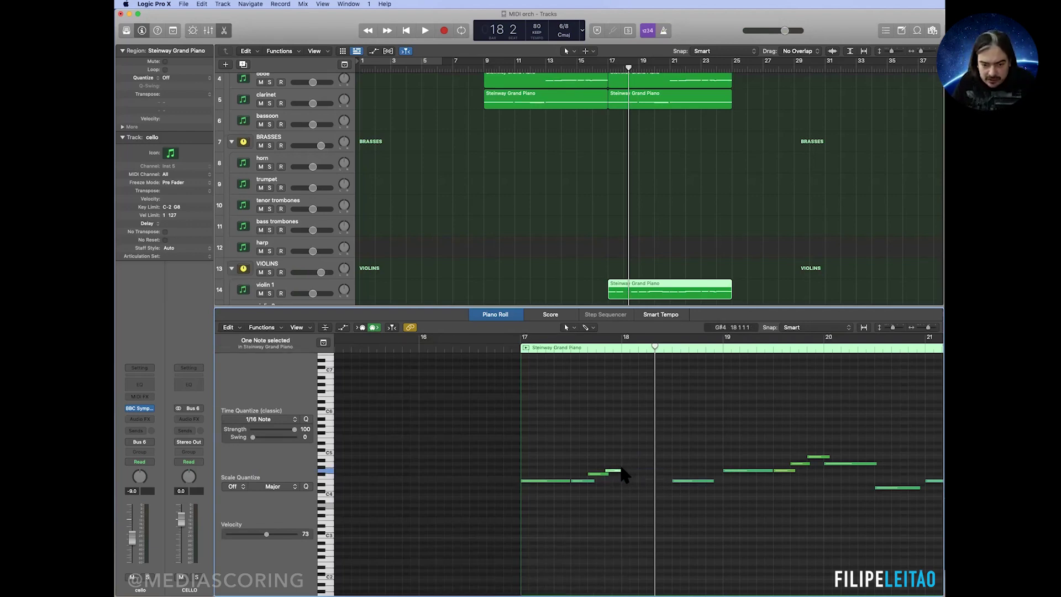
pyautogui.moveTo(628, 473); pyautogui.dragTo(674, 473)
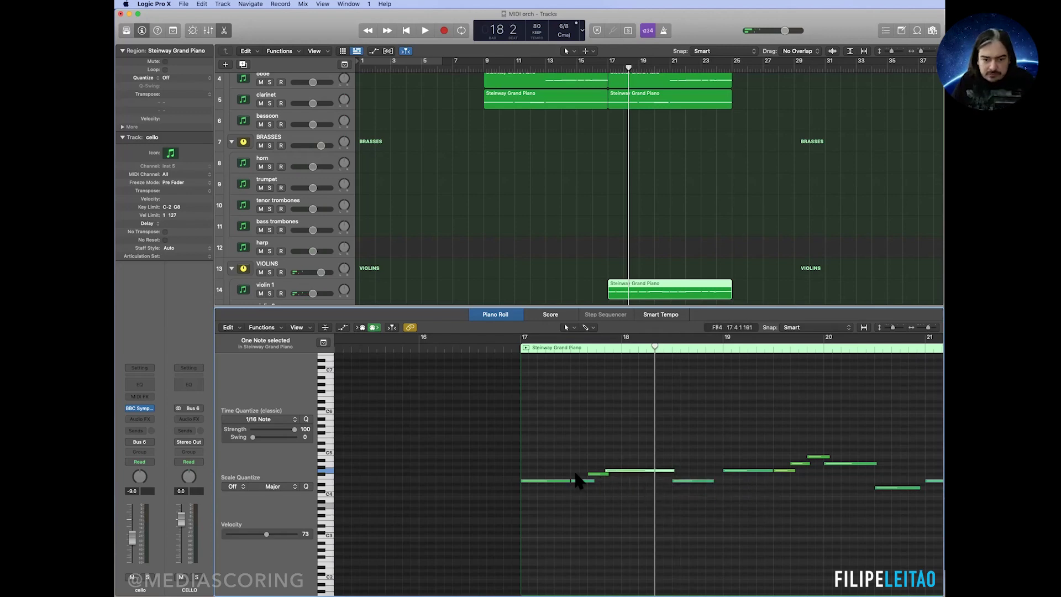
pyautogui.moveTo(570, 481); pyautogui.dragTo(588, 482)
# Step: Merge the remaining repeated violin 1 notes in bars 19, 21 and 22 to 23 into single sustained notes
pyautogui.hscroll(5, 668, 485)
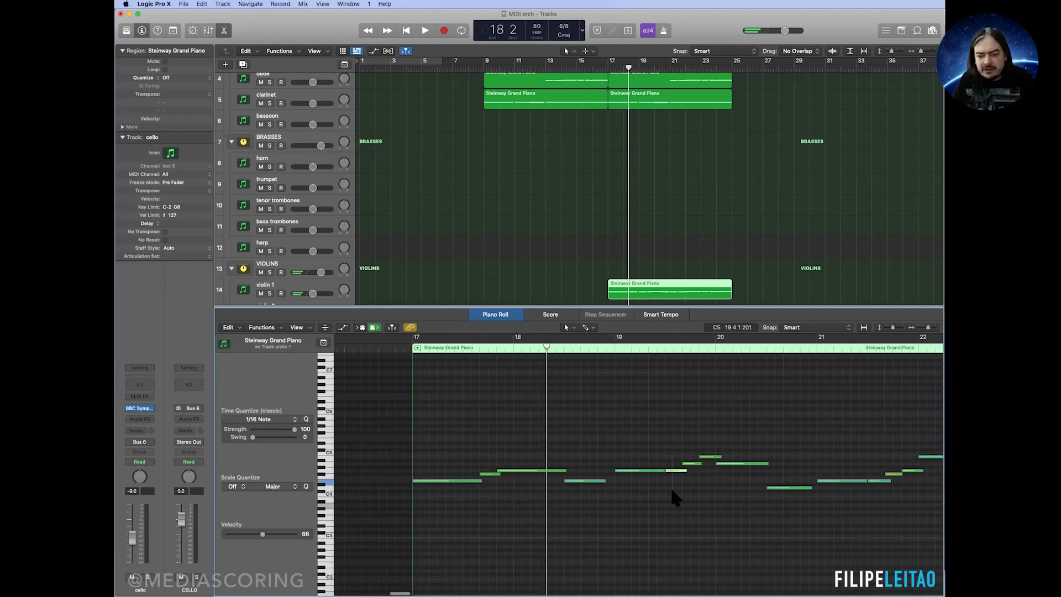
pyautogui.moveTo(665, 470); pyautogui.dragTo(684, 479)
pyautogui.moveTo(606, 485); pyautogui.dragTo(690, 488)
pyautogui.hscroll(8, 687, 492)
pyautogui.click(671, 489)
pyautogui.hscroll(8, 678, 456)
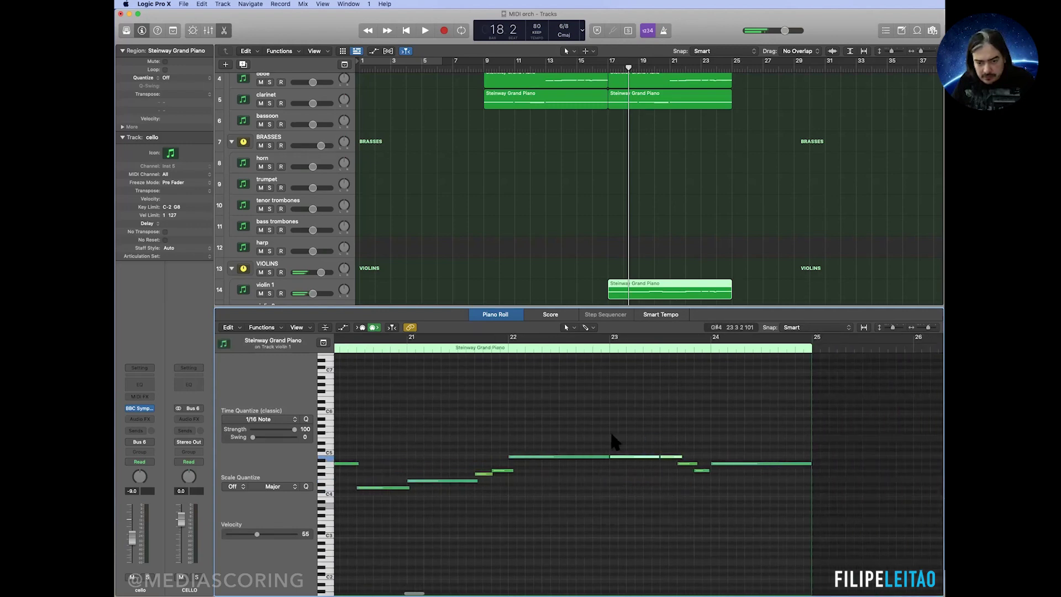
pyautogui.moveTo(607, 456); pyautogui.dragTo(680, 469)
pyautogui.hscroll(-15, 680, 469)
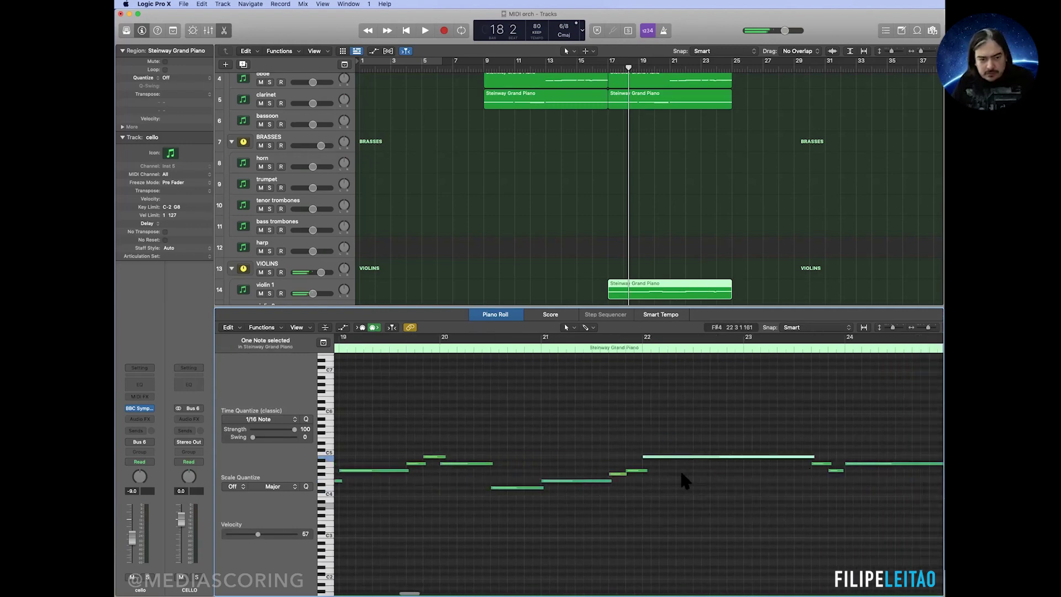
# Step: Play back the edited violin 1 melody to its end
pyautogui.click(419, 349)
pyautogui.press('space')
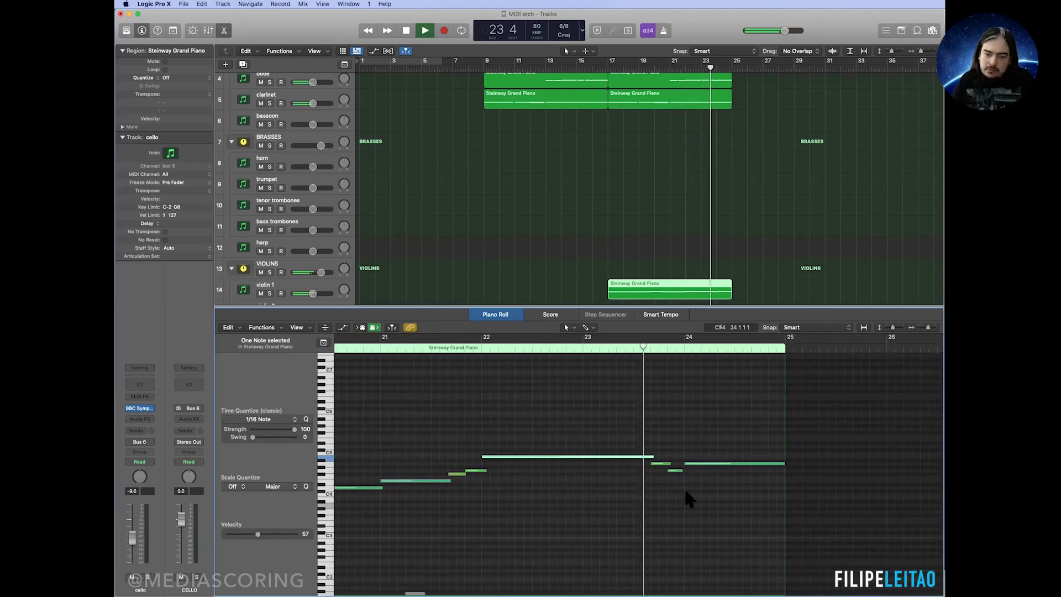
pyautogui.press('space')
# Step: Copy the bar 17 violin 1 region onto the violin 2 track and open the copy in the Piano Roll
pyautogui.press('e')
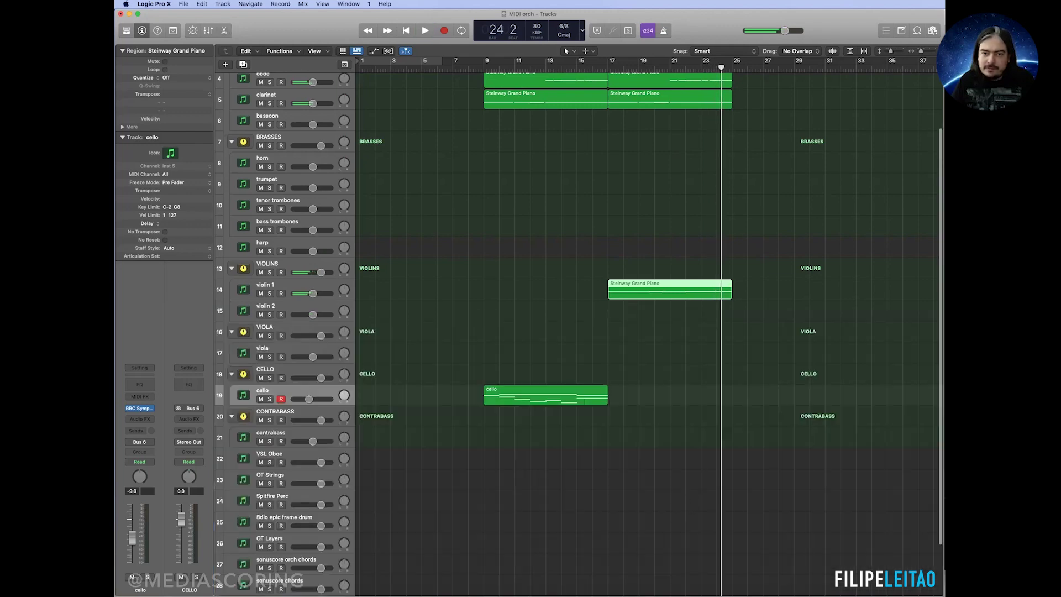
pyautogui.moveTo(658, 287); pyautogui.dragTo(657, 310)
pyautogui.click(645, 308)
pyautogui.press('e')
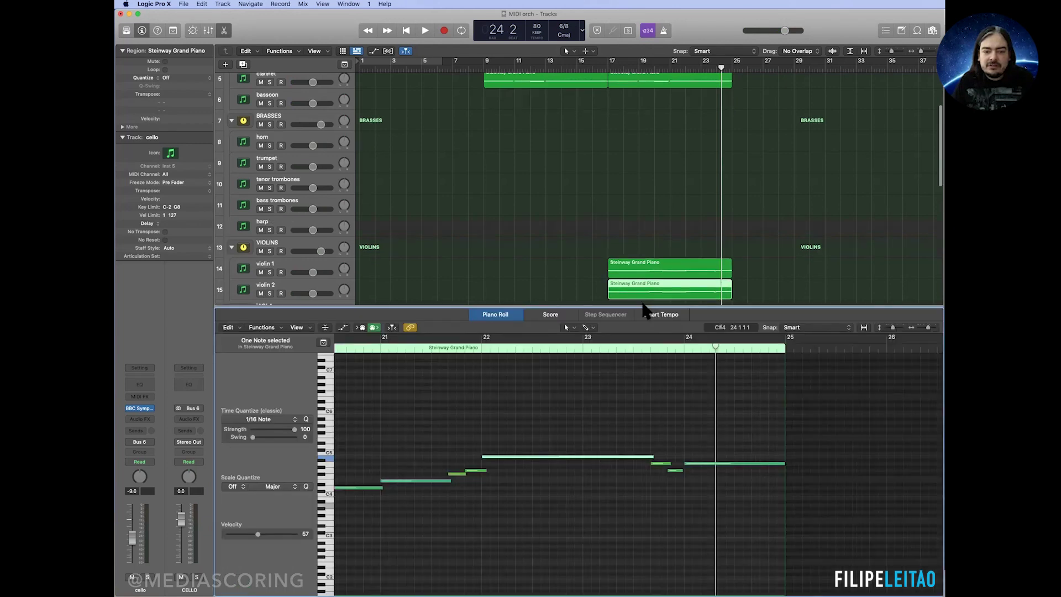
# Step: Transpose all notes of the violin 2 region down one octave
pyautogui.click(667, 452)
pyautogui.hscroll(-10, 667, 452)
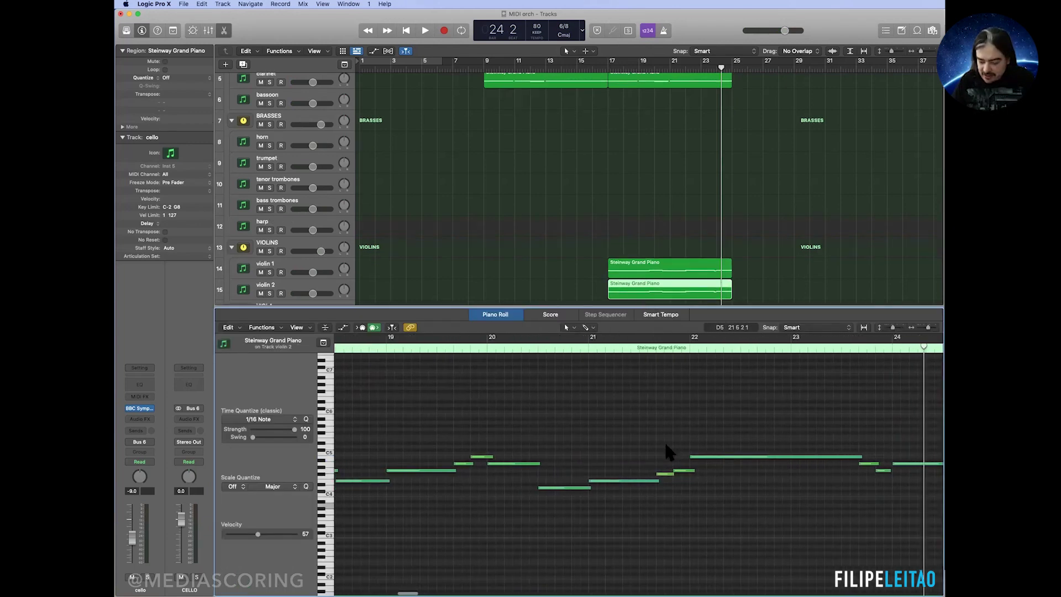
pyautogui.hscroll(2, 666, 450)
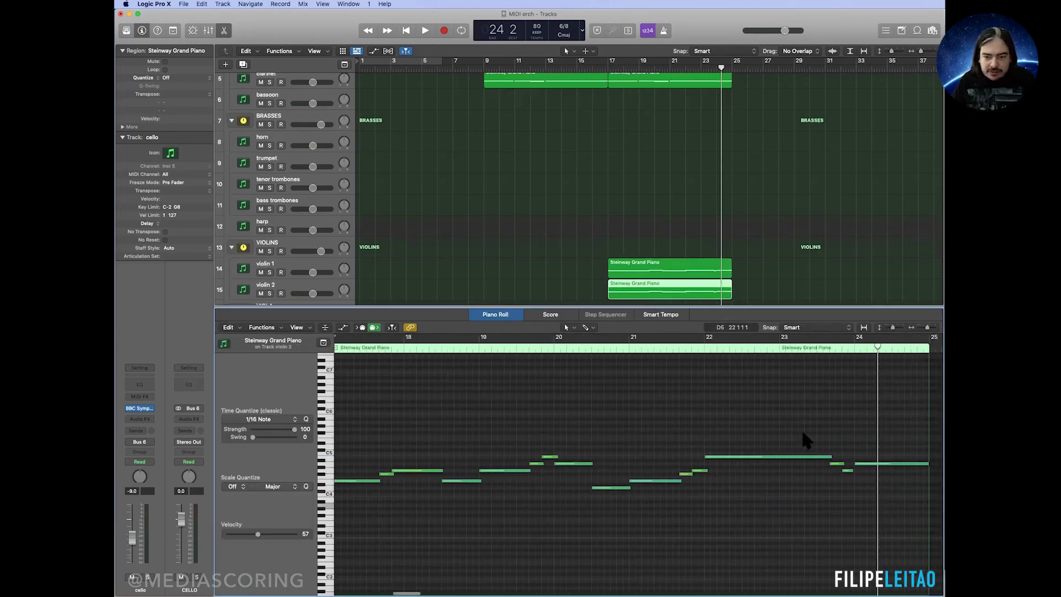
pyautogui.moveTo(889, 417); pyautogui.dragTo(355, 497)
pyautogui.hscroll(-3, 437, 466)
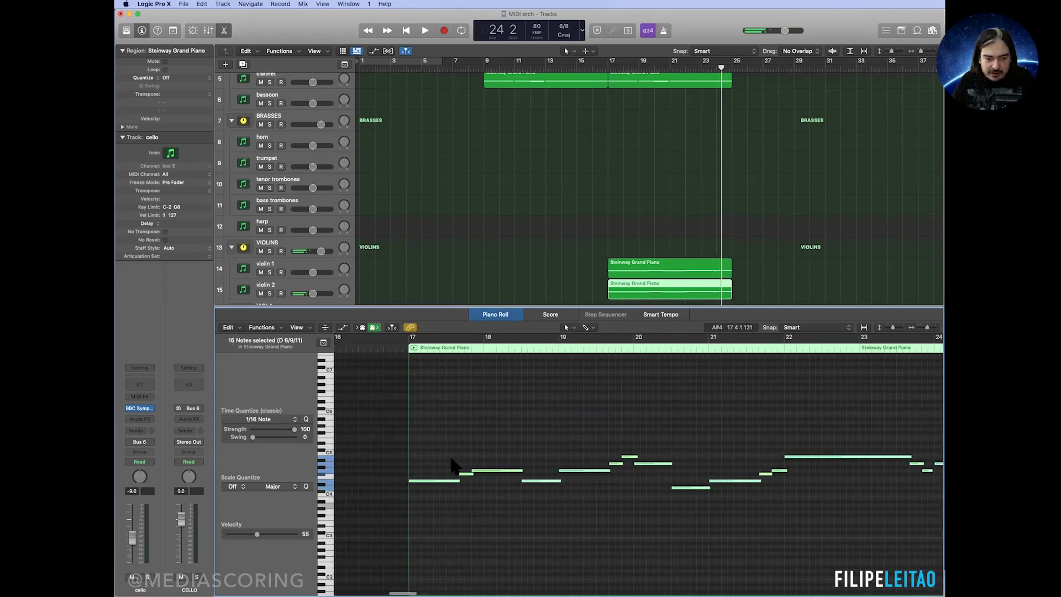
pyautogui.hotkey('alt', 'shift', 'Down')
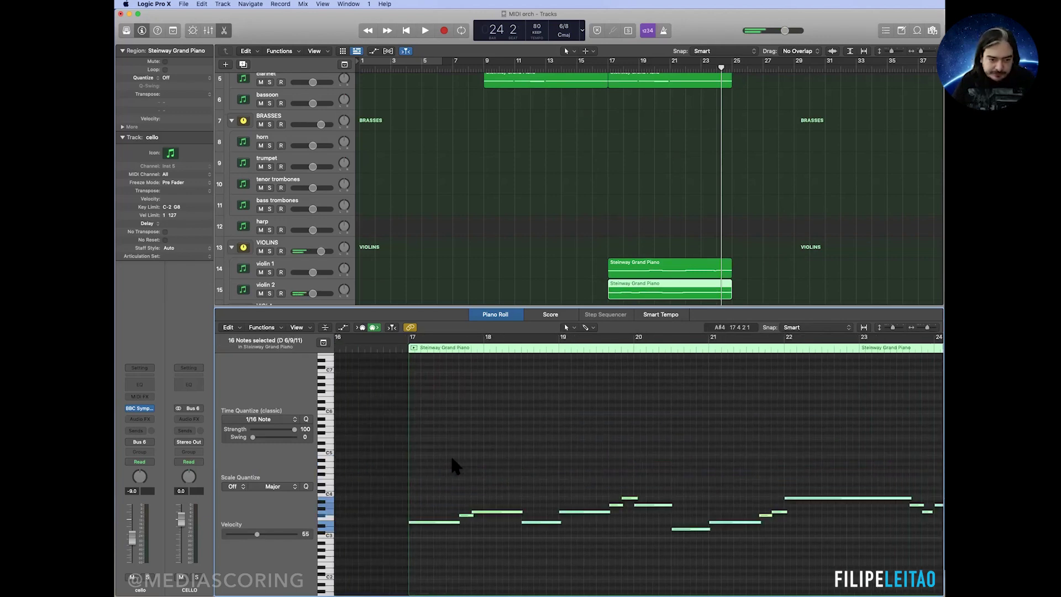
# Step: Compare the violin 1 and violin 2 regions together in the Piano Roll and play the section from bar 17
pyautogui.click(649, 268)
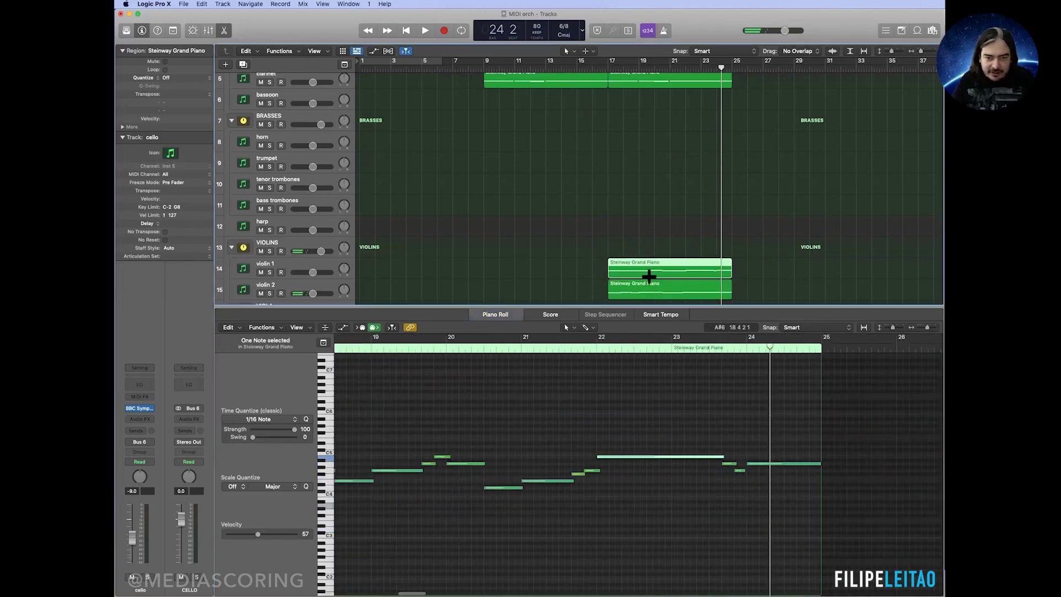
pyautogui.keyDown('shift'); pyautogui.click(666, 291); pyautogui.keyUp('shift')
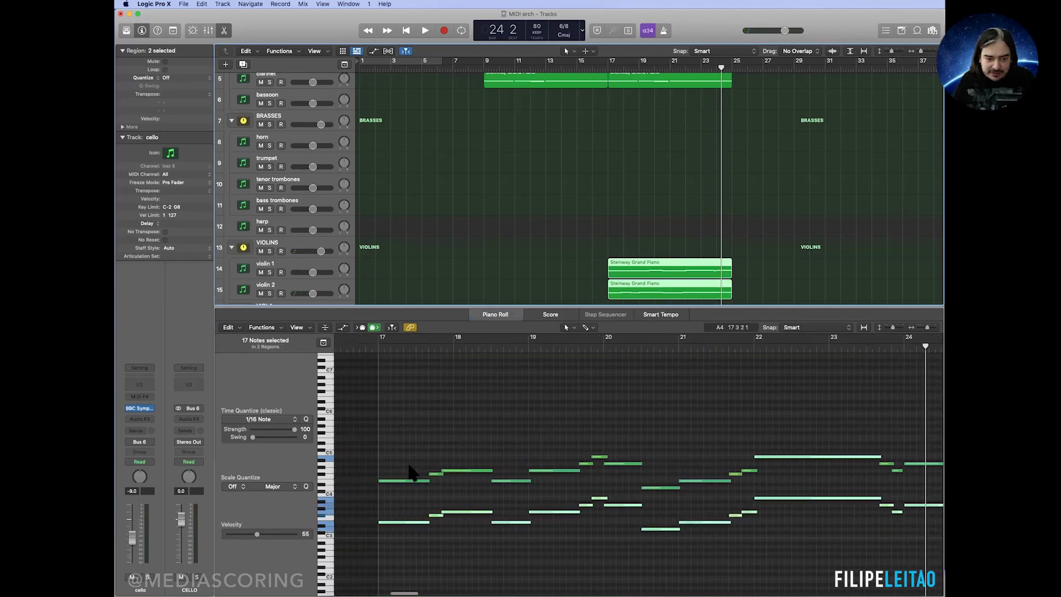
pyautogui.click(608, 70)
pyautogui.press('space')
pyautogui.press('e')
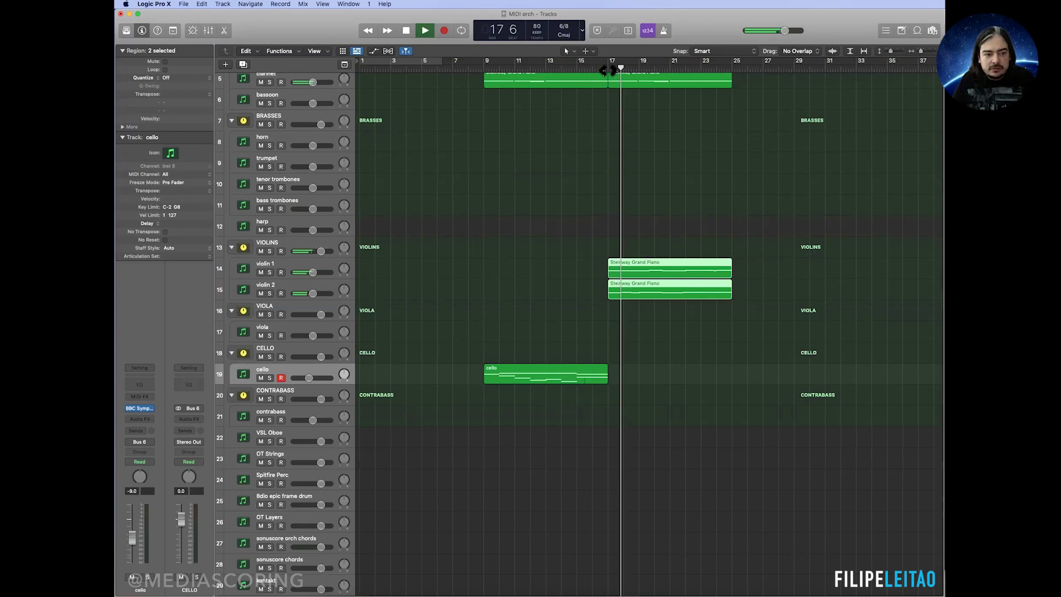
pyautogui.scroll(1, 601, 211)
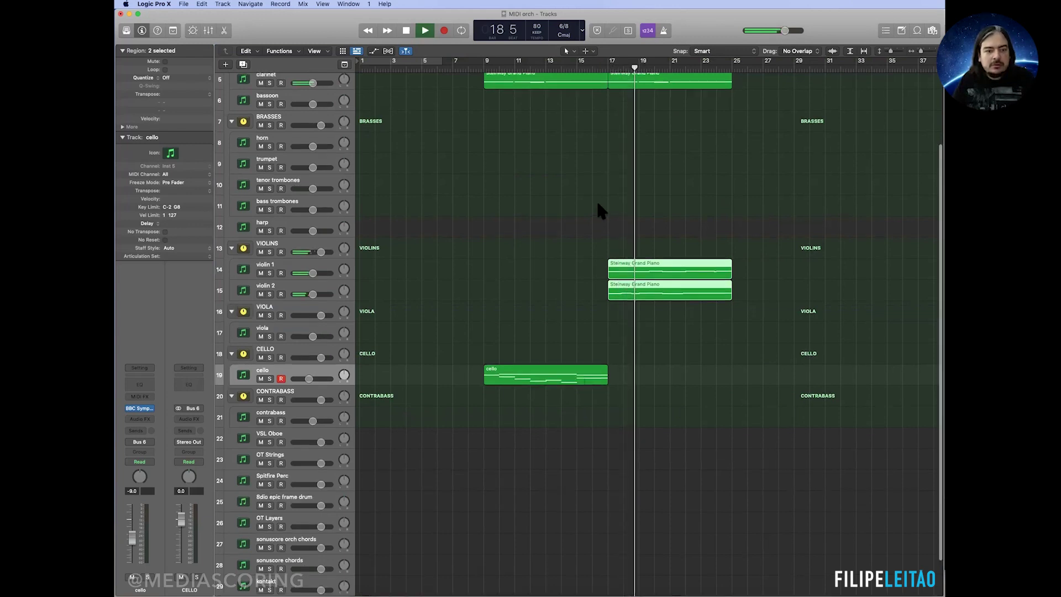
pyautogui.scroll(3, 599, 205)
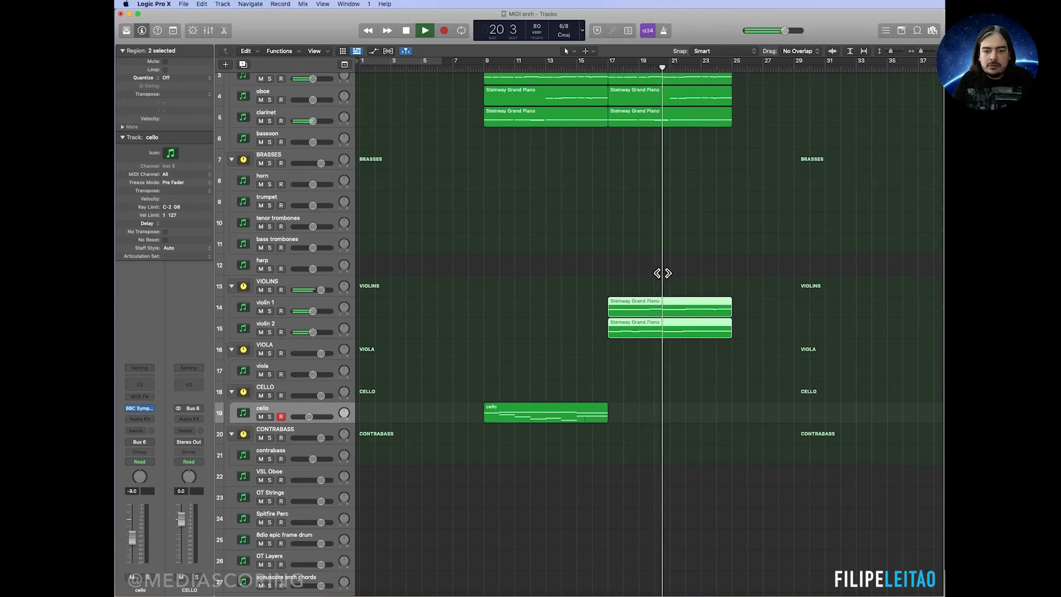
pyautogui.press('space')
# Step: Copy the cello region from bar 9 to bar 17 and play the copy in the Piano Roll
pyautogui.click(660, 292)
pyautogui.click(524, 413)
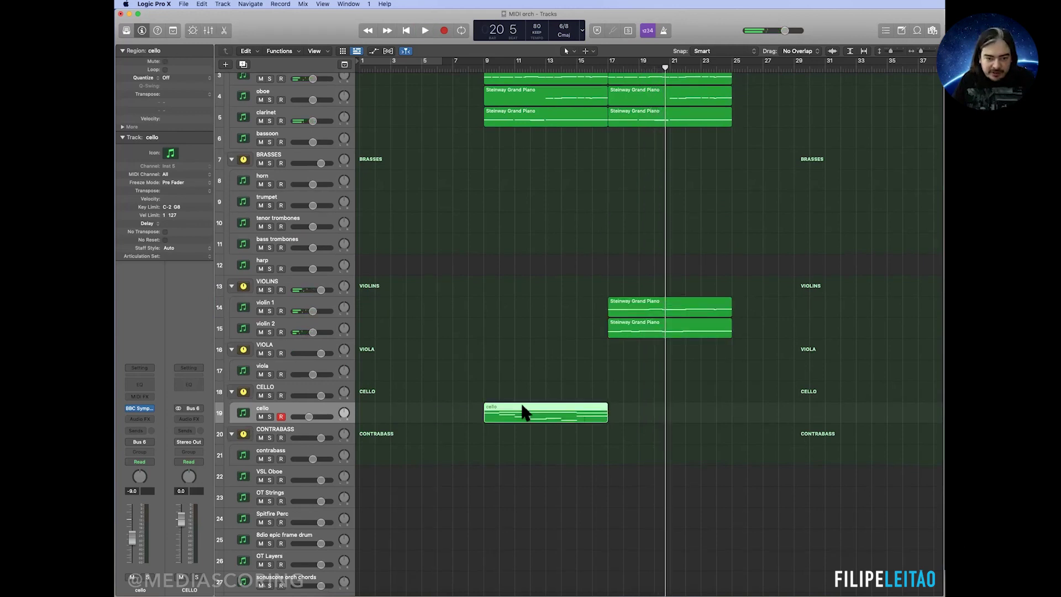
pyautogui.moveTo(509, 412); pyautogui.dragTo(633, 412)
pyautogui.press('e')
pyautogui.click(611, 69)
pyautogui.press('space')
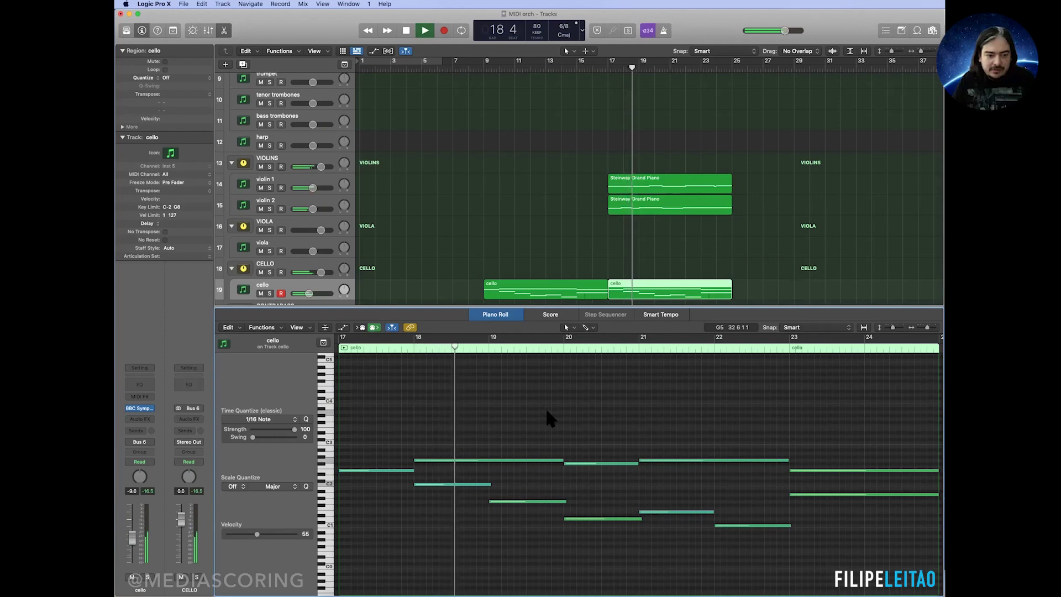
pyautogui.press('space')
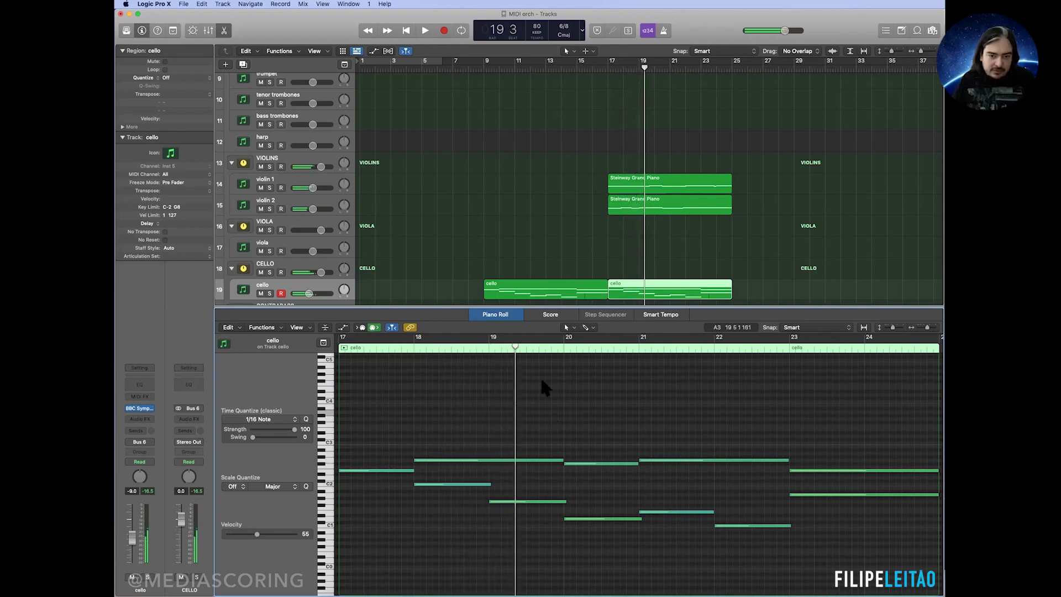
# Step: Join the two cello regions into one and place the playhead just before bar 17
pyautogui.keyDown('shift'); pyautogui.click(589, 286); pyautogui.keyUp('shift')
pyautogui.press('super+j')
pyautogui.click(607, 66)
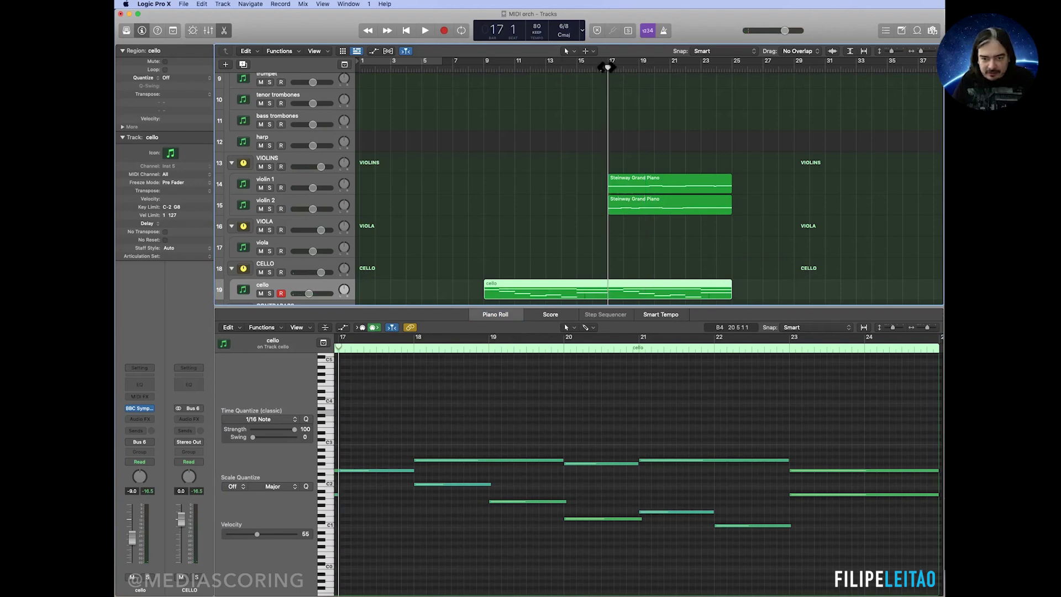
pyautogui.moveTo(607, 67); pyautogui.dragTo(604, 67)
# Step: Double the cello's E2 note in bar 17 an octave lower with an added E1 note
pyautogui.hscroll(-5, 560, 471)
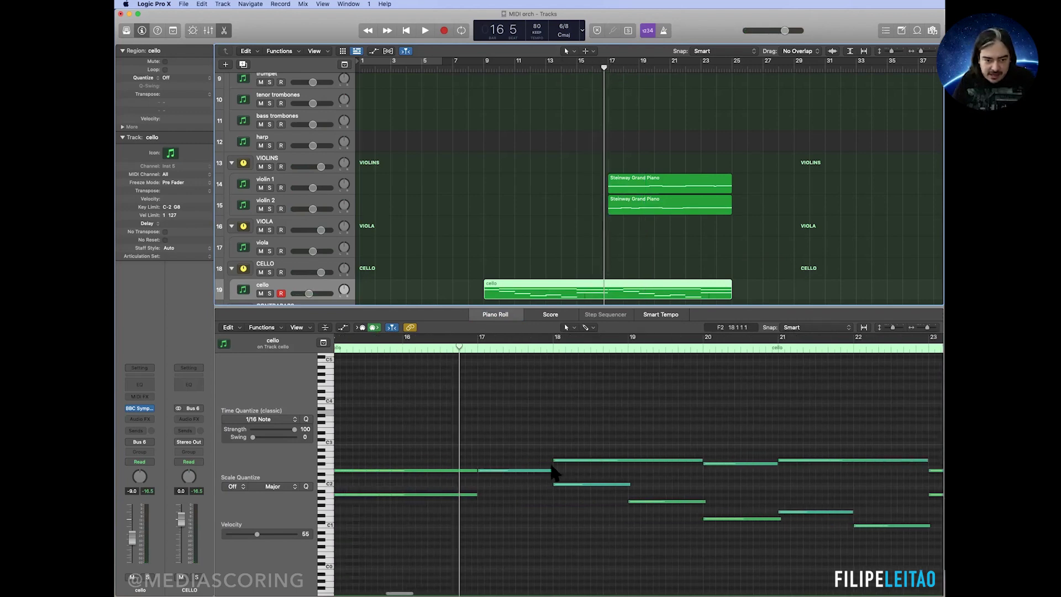
pyautogui.hscroll(-2, 545, 444)
pyautogui.click(653, 471)
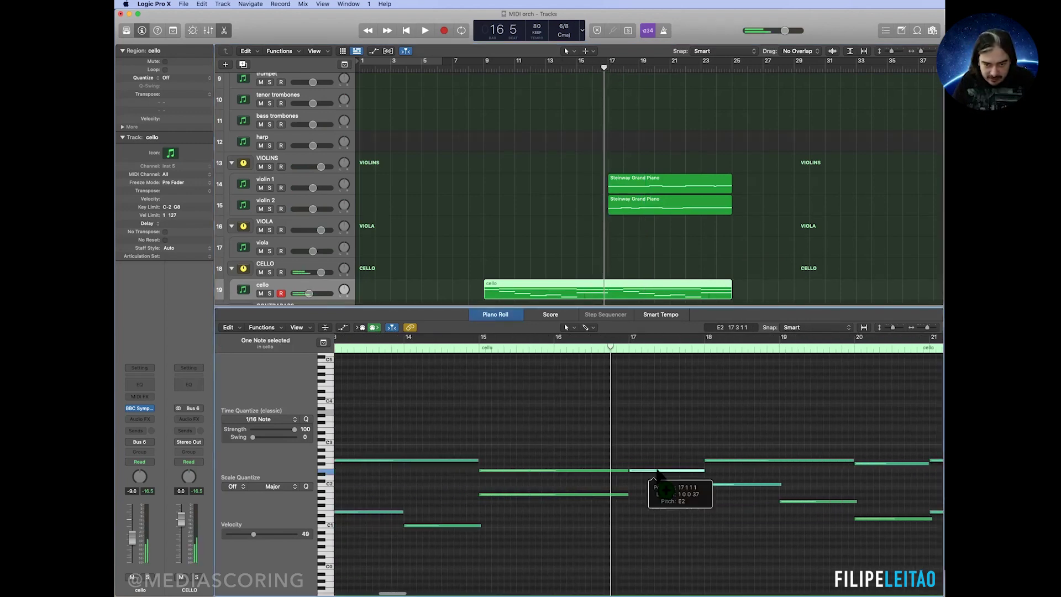
pyautogui.hotkey('alt', 'shift', 'Down')
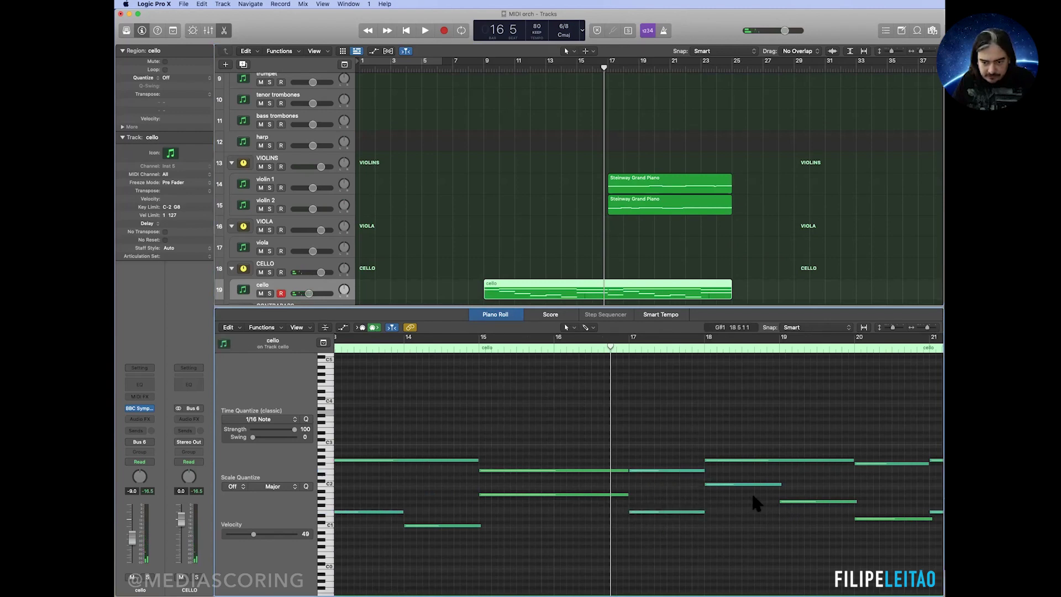
# Step: Play the strings from bar 17 to check the cello line
pyautogui.click(628, 348)
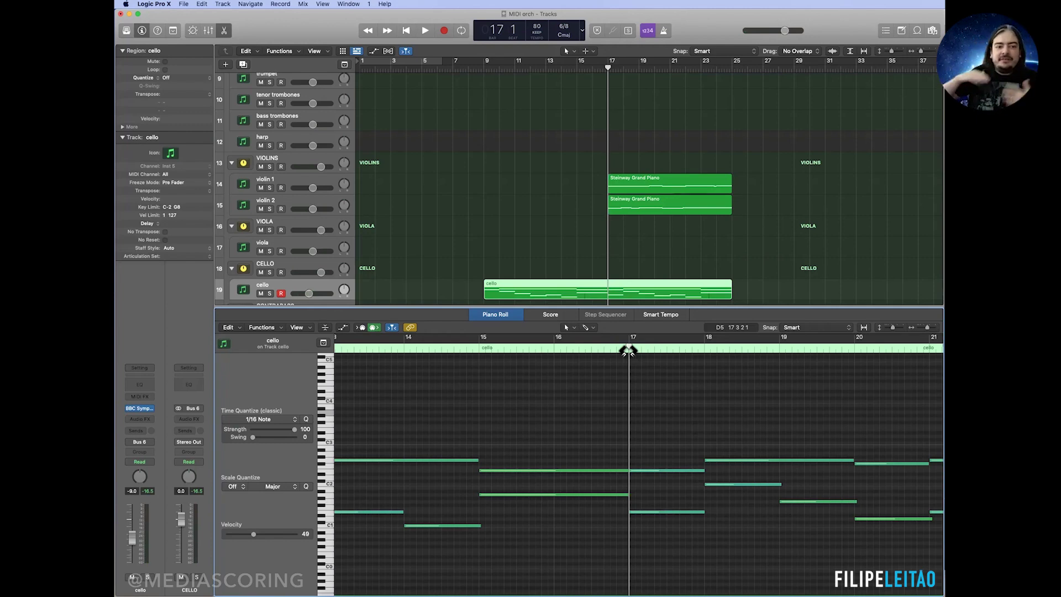
pyautogui.press('space')
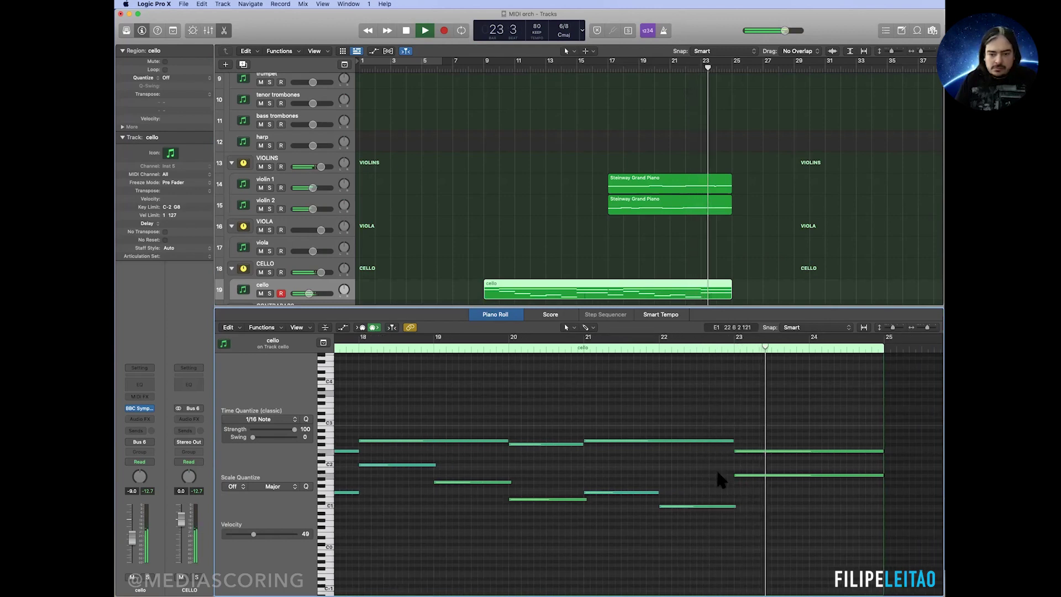
pyautogui.press('space')
# Step: Add a C2 note in bar 22 of the cello, shorten the G2 note from bar 21 to one bar, and close the Piano Roll
pyautogui.click(661, 465)
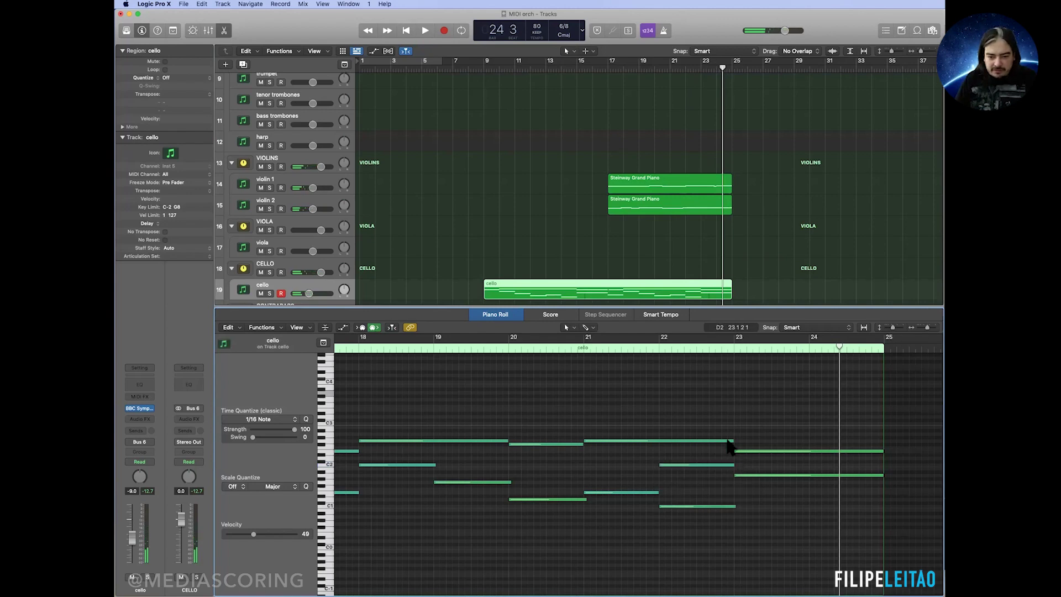
pyautogui.moveTo(729, 442); pyautogui.dragTo(655, 454)
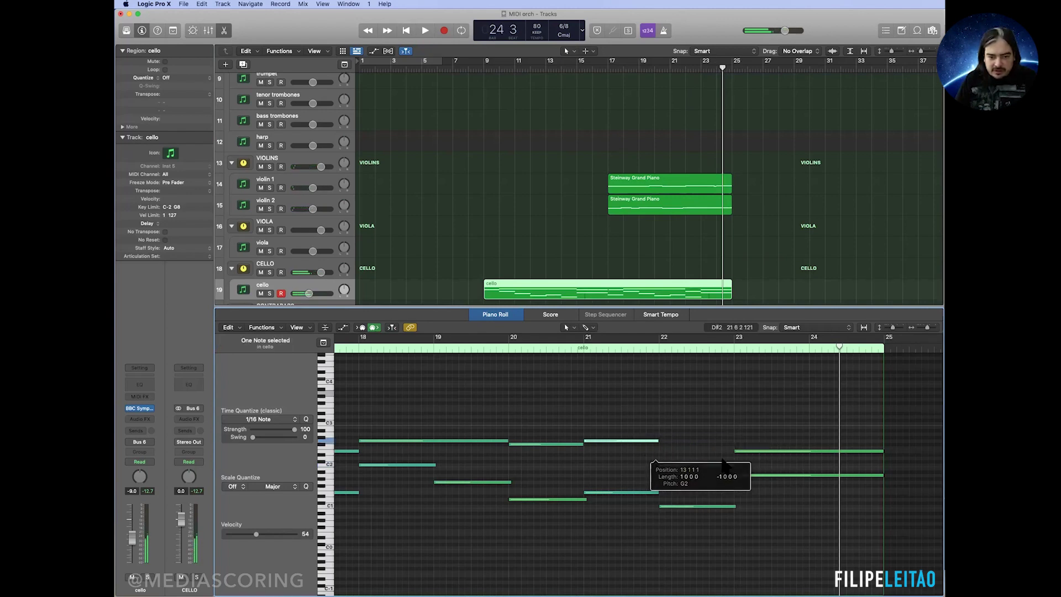
pyautogui.moveTo(722, 463); pyautogui.dragTo(725, 468)
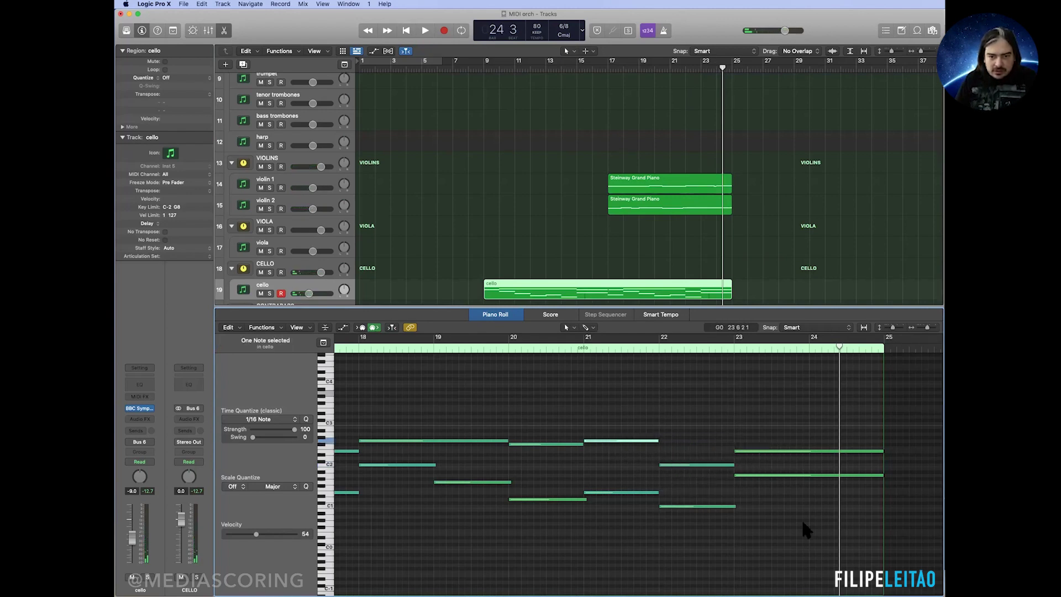
pyautogui.press('p')
pyautogui.click(606, 69)
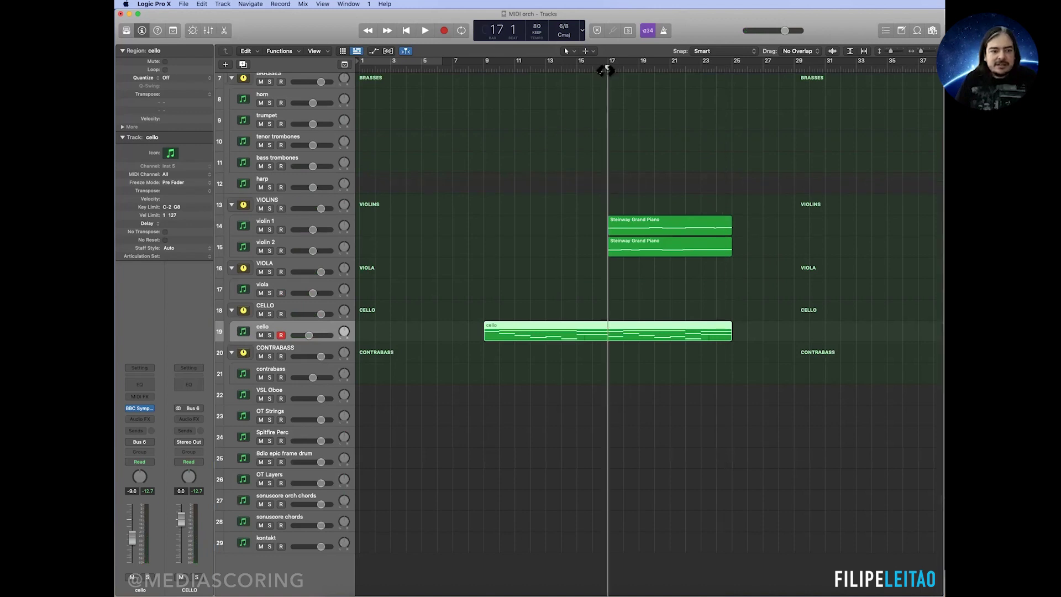
pyautogui.rightClick(618, 284)
pyautogui.click(625, 288)
pyautogui.moveTo(741, 293); pyautogui.dragTo(727, 289)
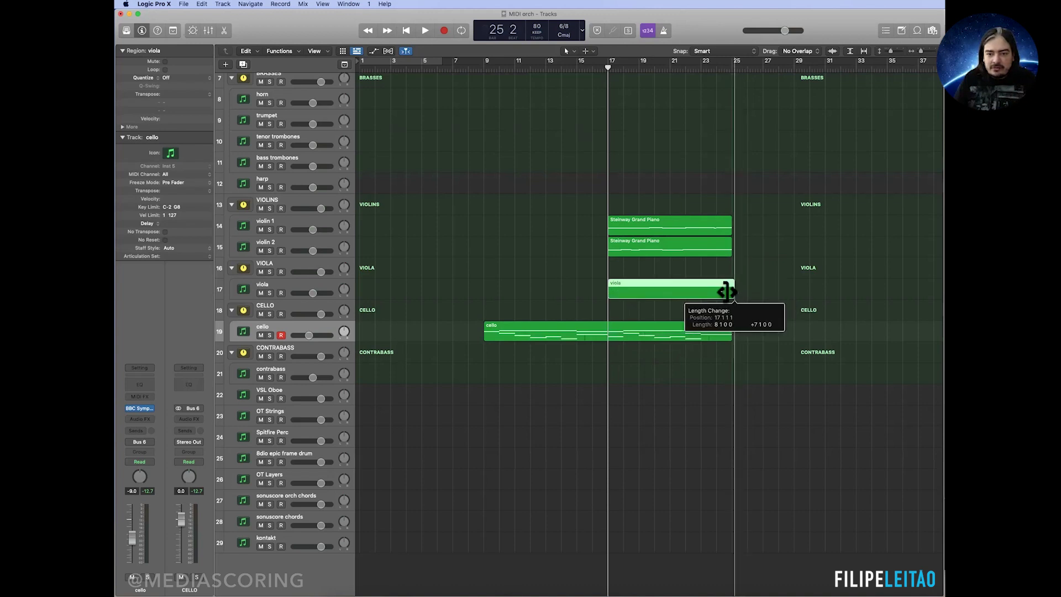
pyautogui.press('Delete')
# Step: Copy the violin 2 region onto the viola track at bar 17 and open the copy in the Piano Roll
pyautogui.click(648, 248)
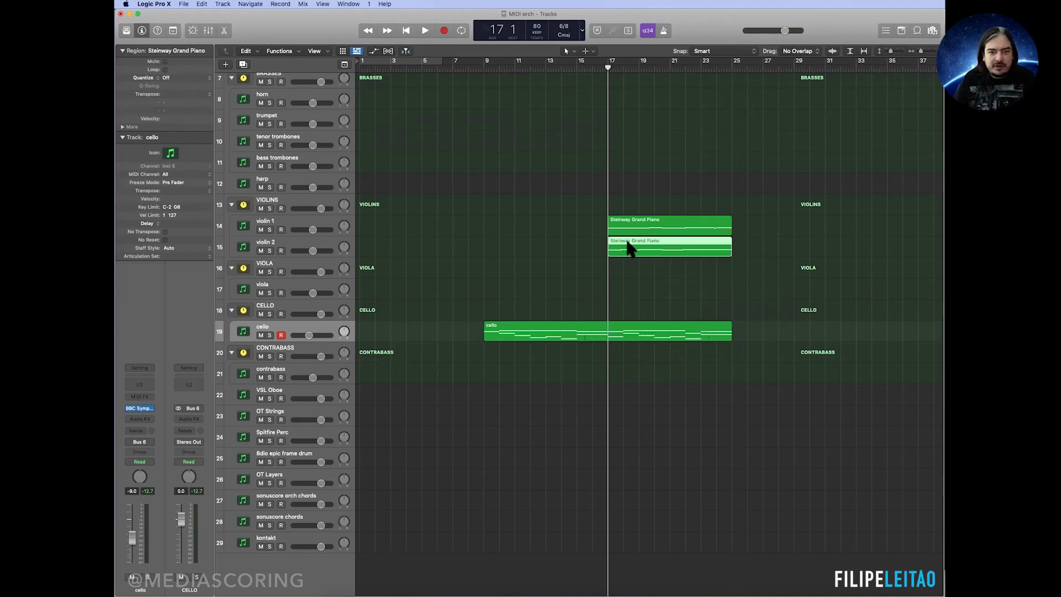
pyautogui.moveTo(627, 274); pyautogui.dragTo(625, 284)
pyautogui.doubleClick(626, 286)
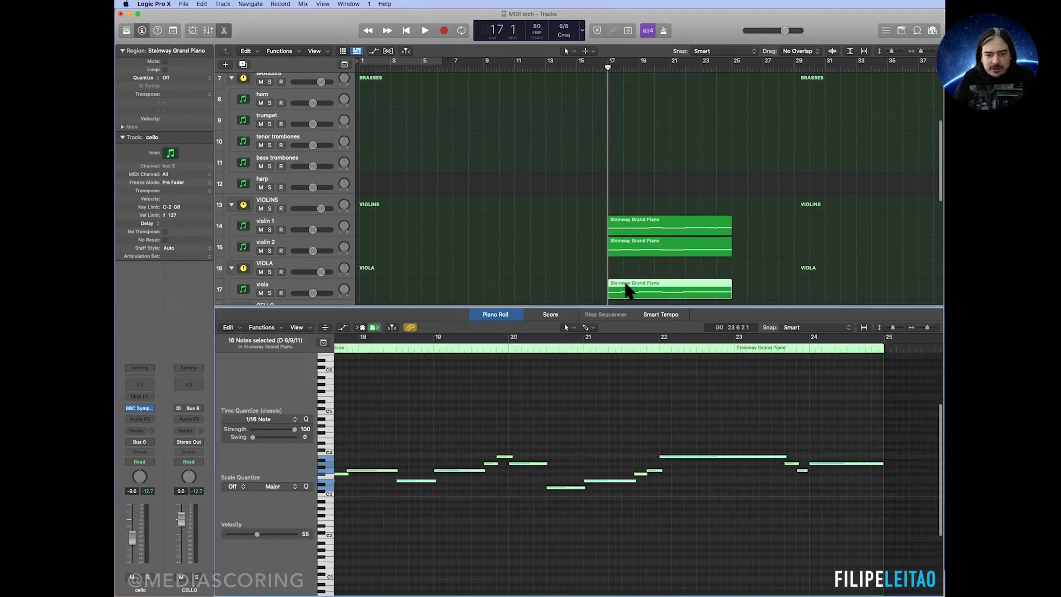
# Step: Mute all the copied melody notes in the viola region
pyautogui.click(514, 471)
pyautogui.hscroll(-5, 552, 471)
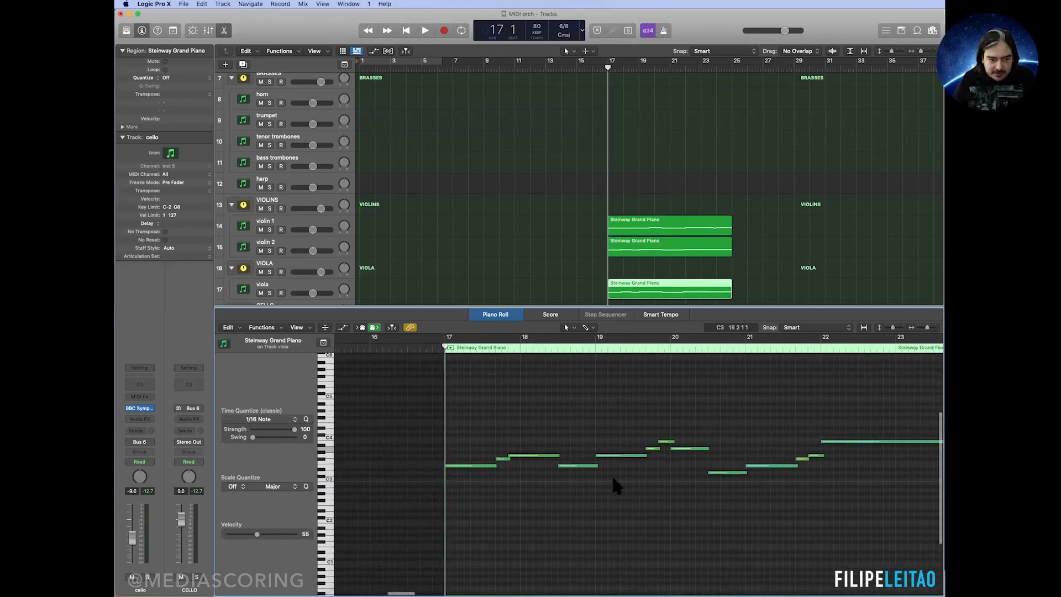
pyautogui.hscroll(2, 609, 467)
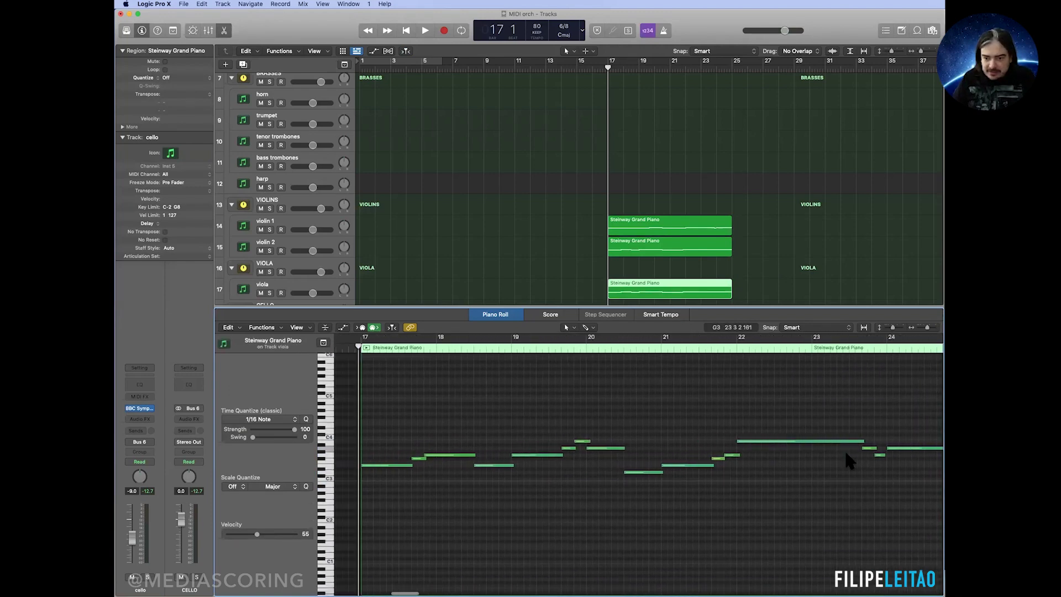
pyautogui.moveTo(930, 415); pyautogui.dragTo(382, 494)
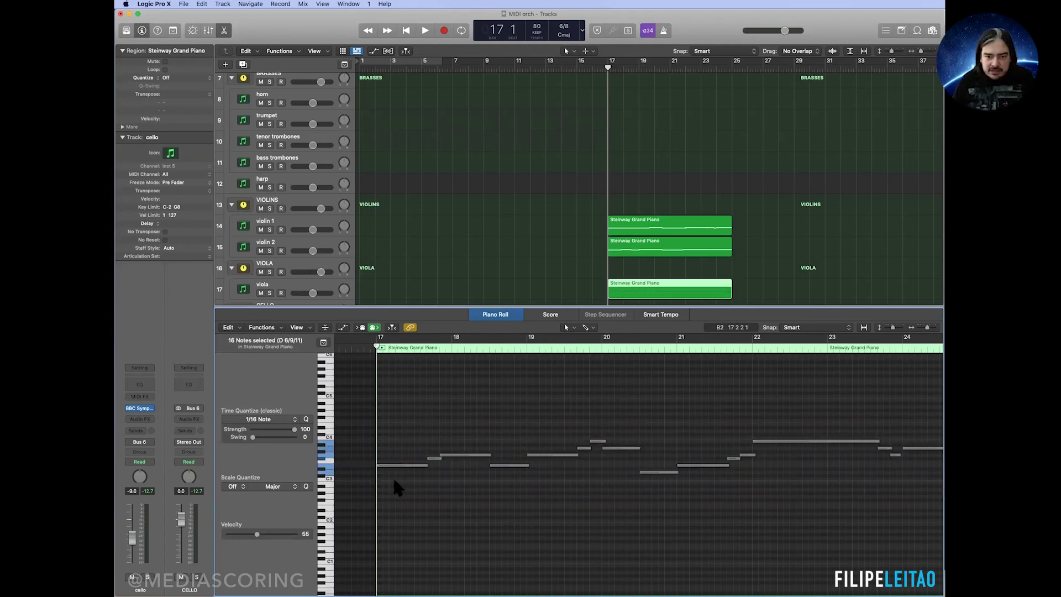
pyautogui.scroll(-1, 394, 480)
pyautogui.scroll(-4, 667, 255)
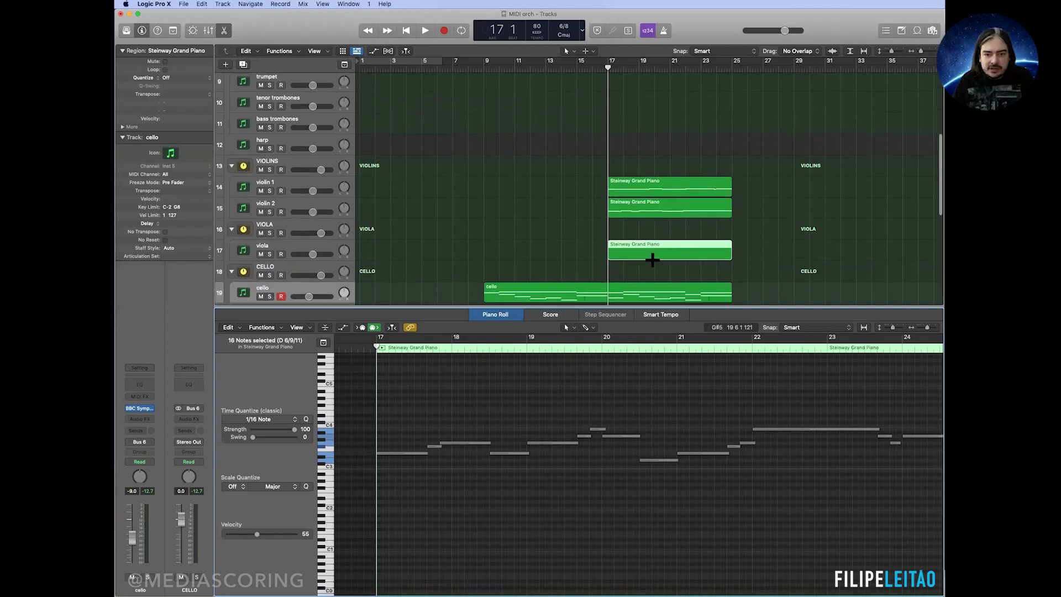
# Step: Check the cello notes, then add one-bar viola notes B2, C3, B2 and A2 in bars 17 to 20
pyautogui.click(635, 285)
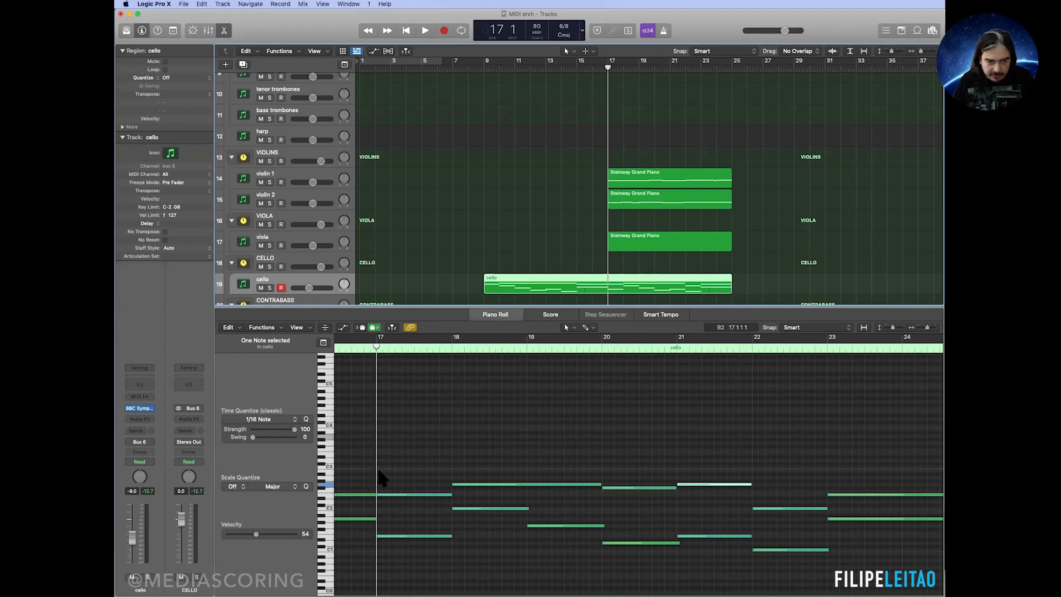
pyautogui.click(646, 232)
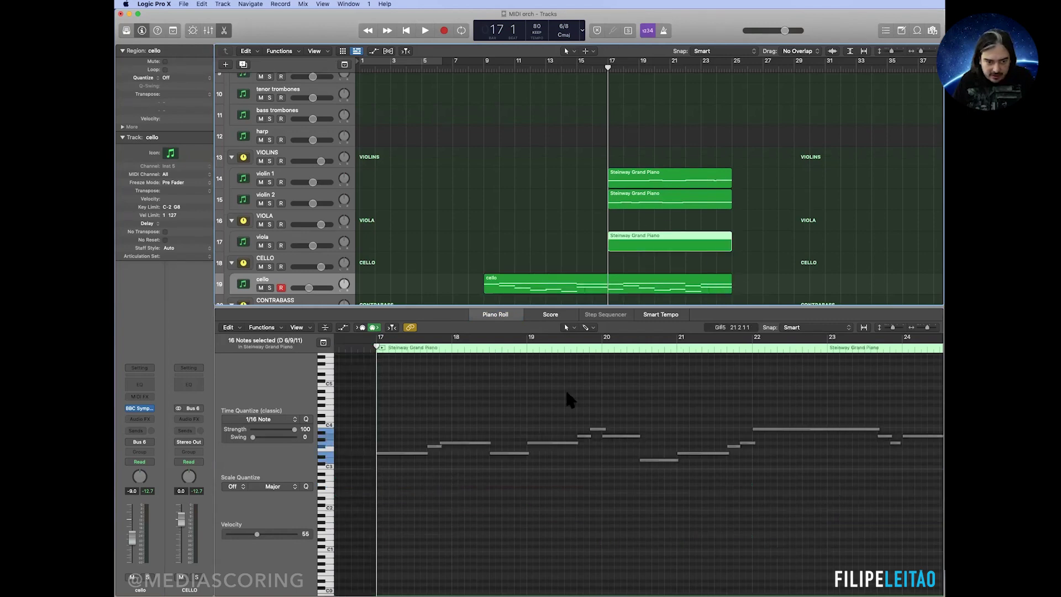
pyautogui.click(381, 471)
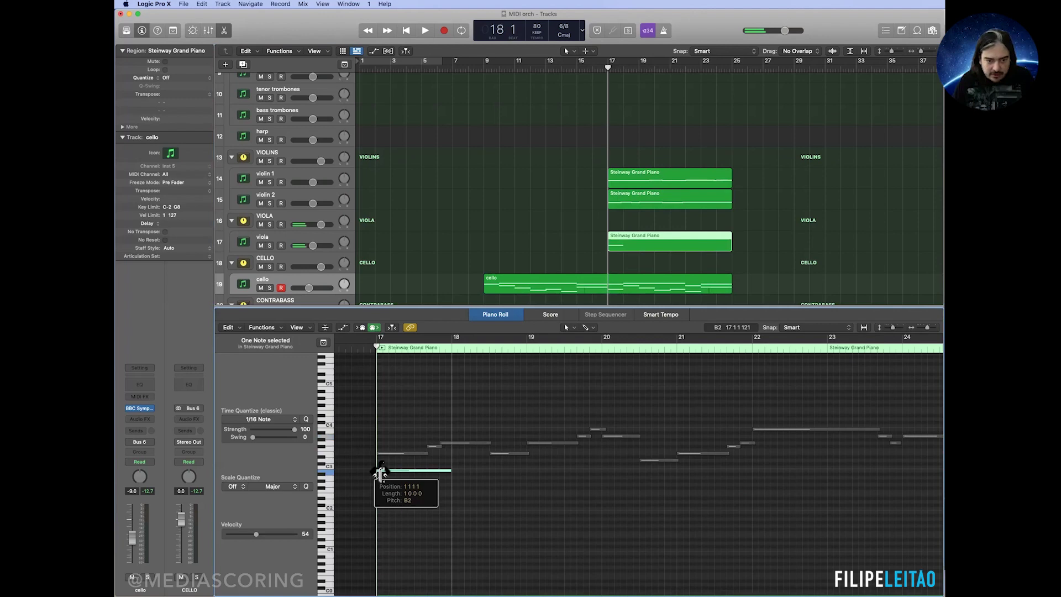
pyautogui.moveTo(452, 467); pyautogui.dragTo(452, 466)
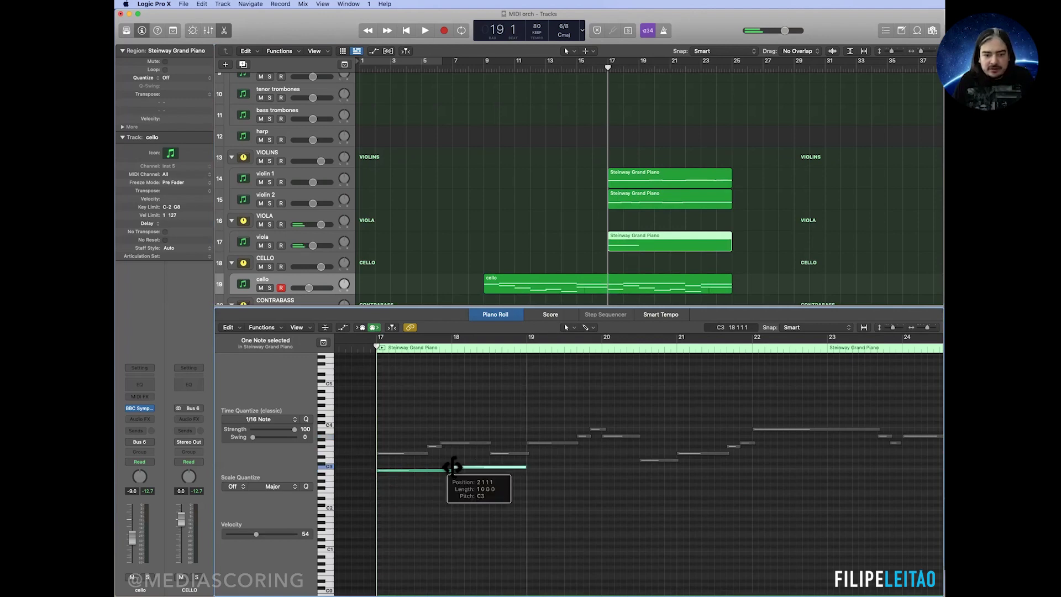
pyautogui.click(529, 471)
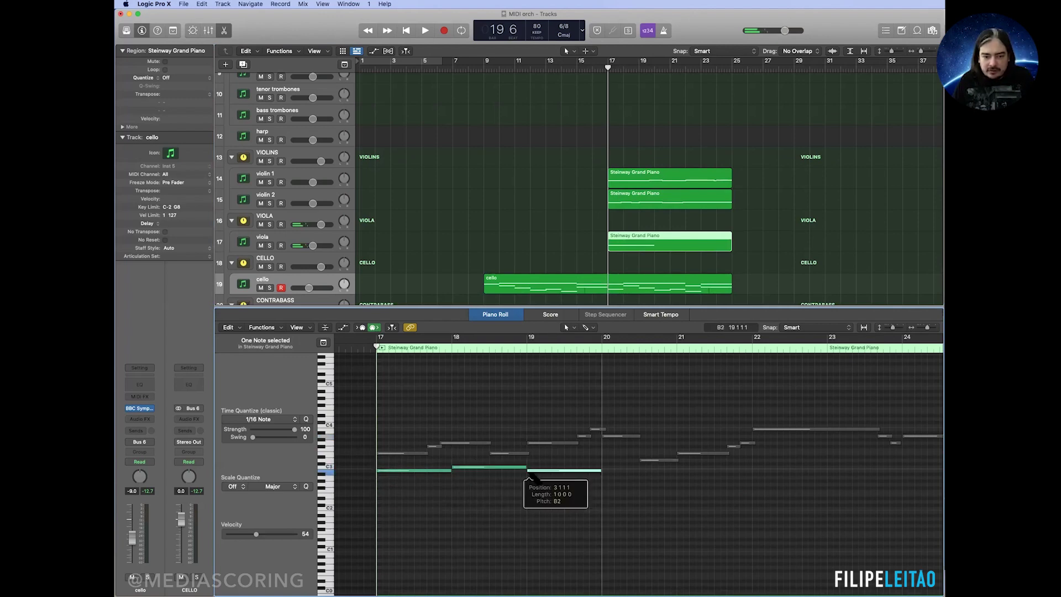
pyautogui.click(603, 477)
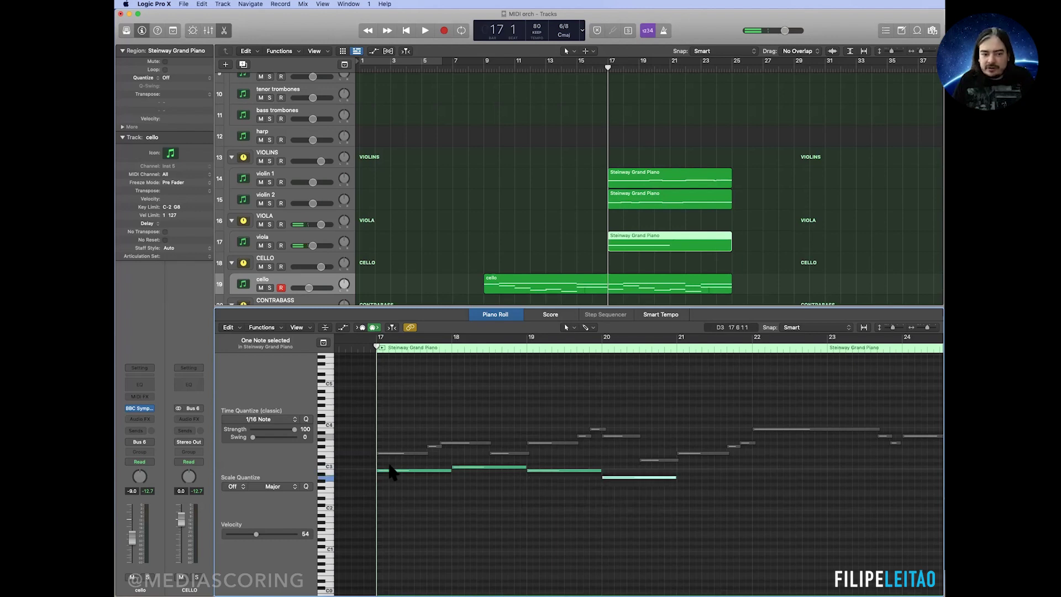
# Step: Continue the viola line against the cello with B2 in bar 21, C3 in bar 22 and a two-bar C#3 from bar 23
pyautogui.scroll(-2, 641, 284)
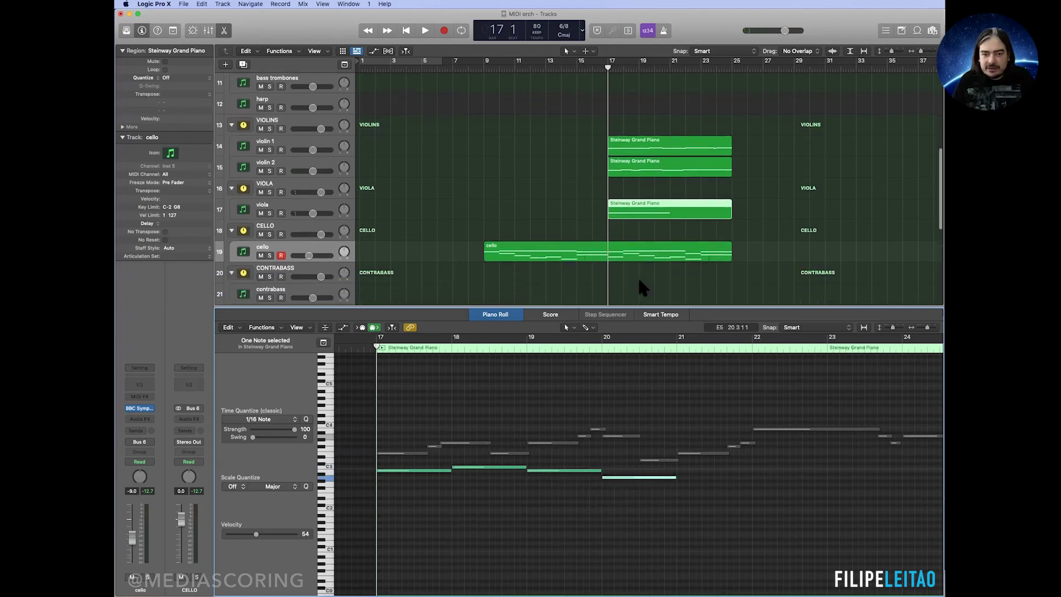
pyautogui.keyDown('shift'); pyautogui.click(643, 250); pyautogui.keyUp('shift')
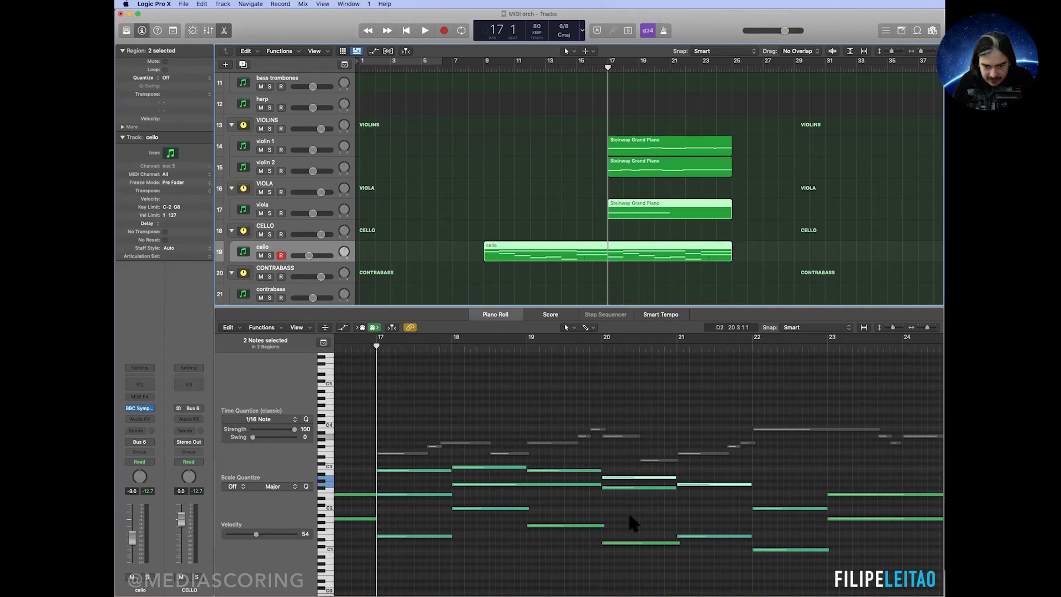
pyautogui.click(614, 476)
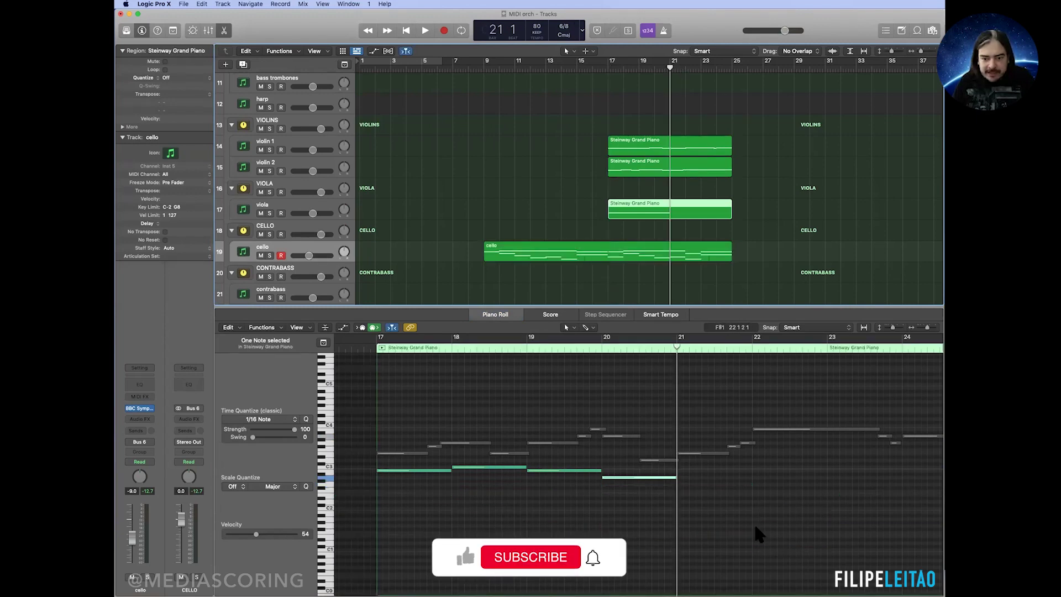
pyautogui.keyDown('super'); pyautogui.click(617, 470); pyautogui.keyUp('super')
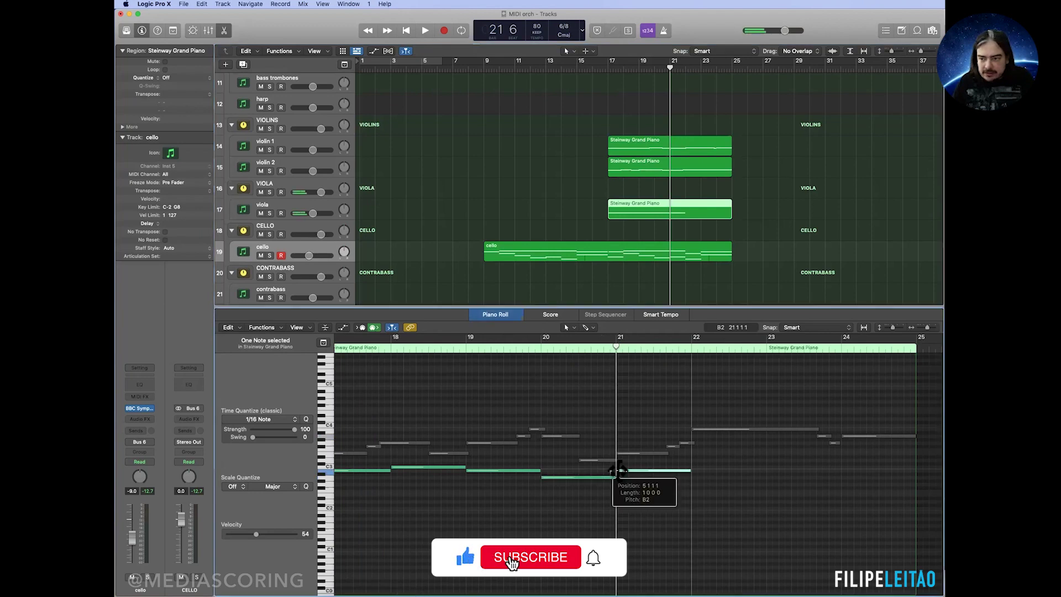
pyautogui.click(694, 467)
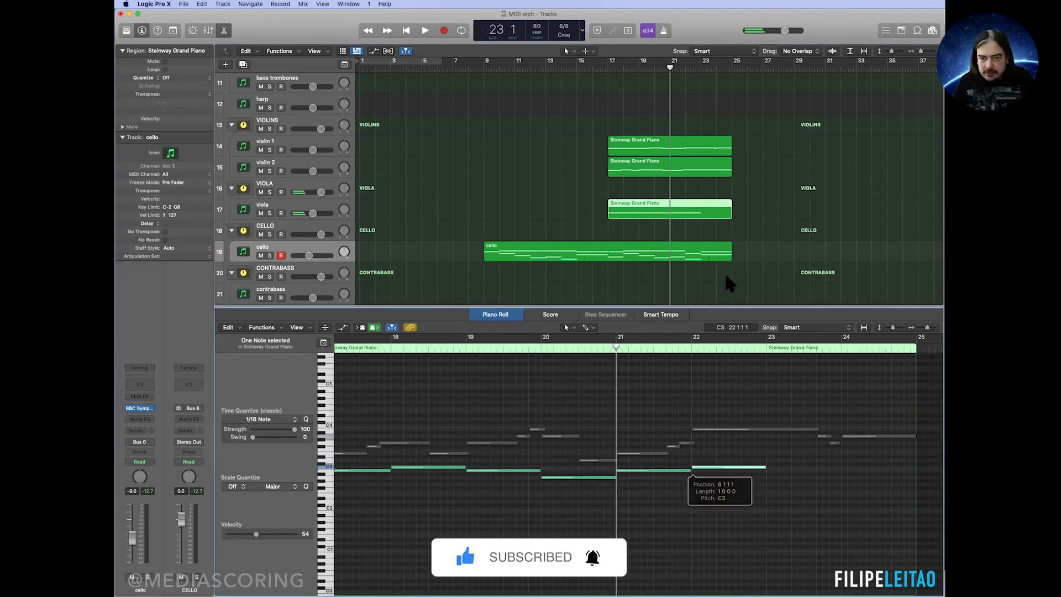
pyautogui.click(769, 464)
pyautogui.moveTo(839, 463); pyautogui.dragTo(913, 466)
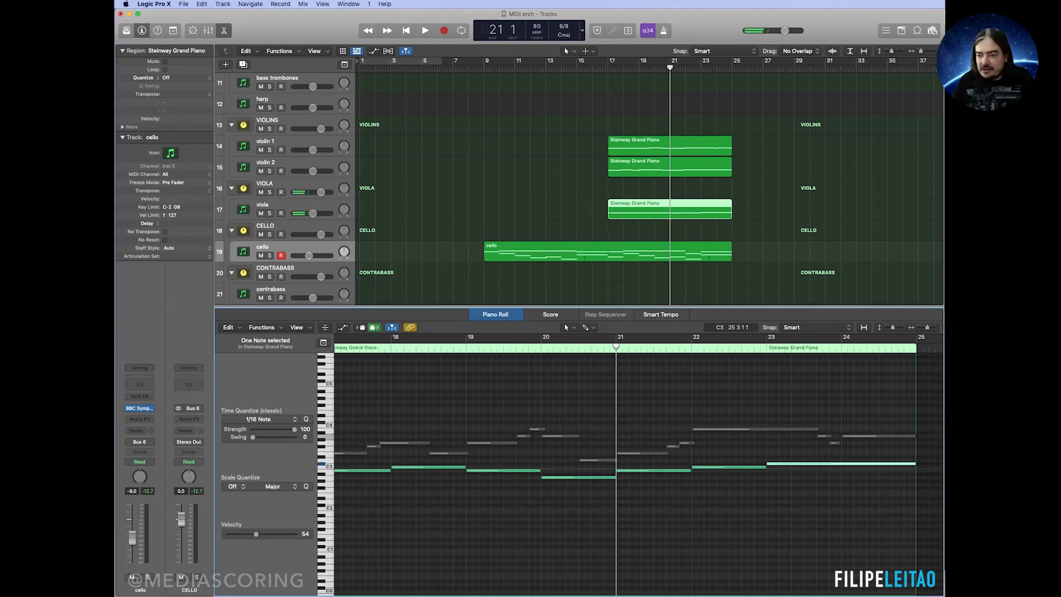
# Step: Solo the VIOLA and CELLO groups and play from bar 17 to the end of bar 24
pyautogui.hscroll(-5, 809, 437)
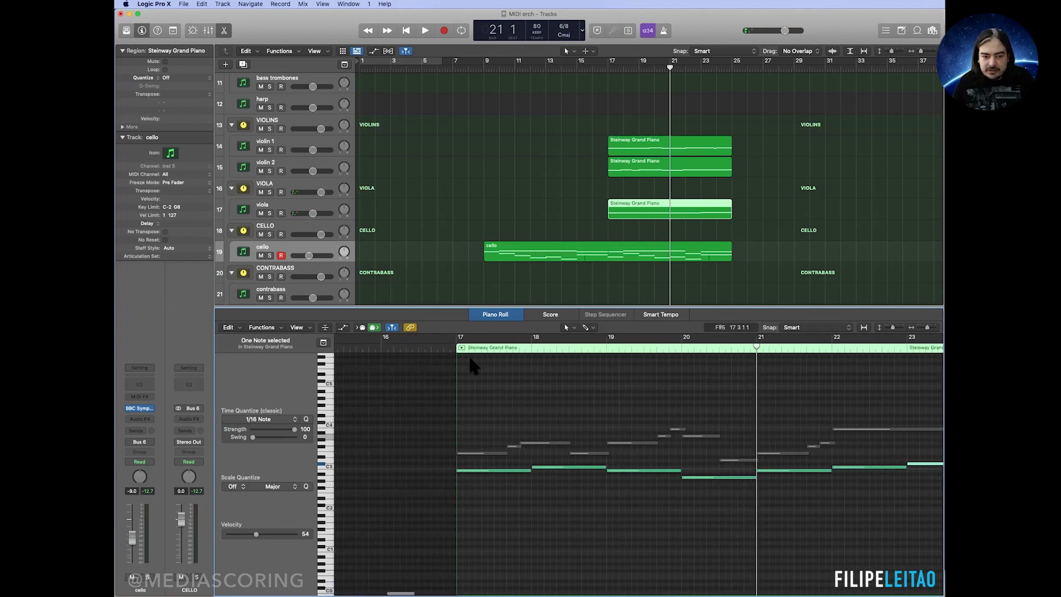
pyautogui.click(454, 349)
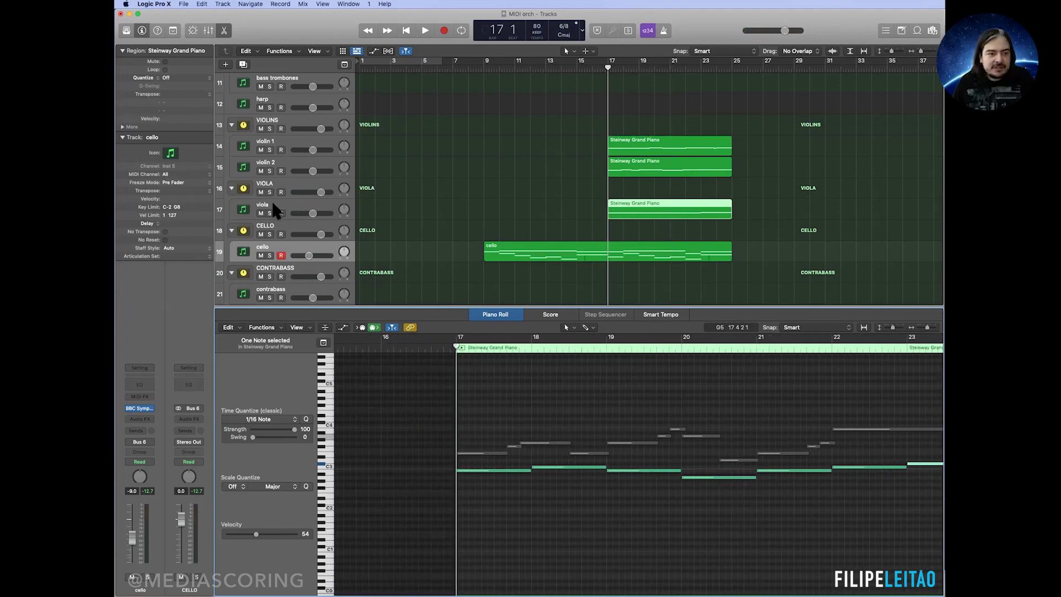
pyautogui.click(270, 191)
pyautogui.click(269, 234)
pyautogui.press('space')
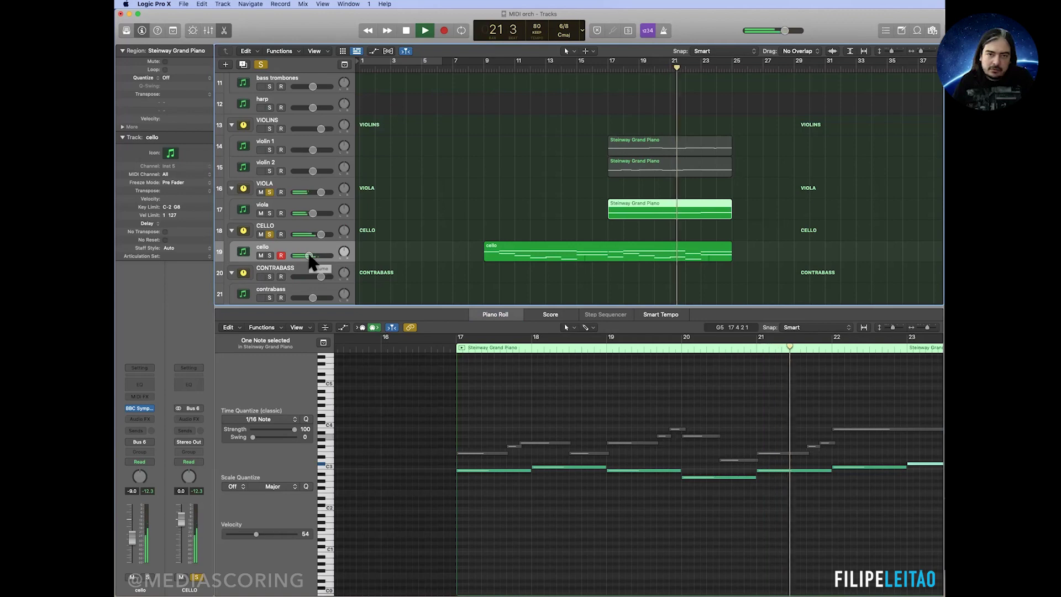
pyautogui.hscroll(5, 814, 491)
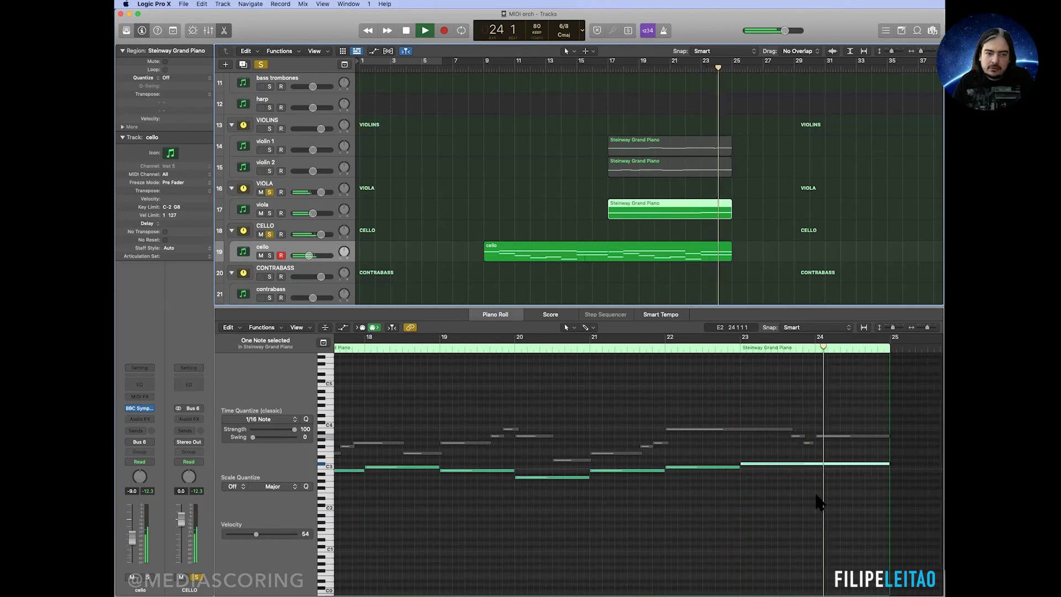
pyautogui.press('space')
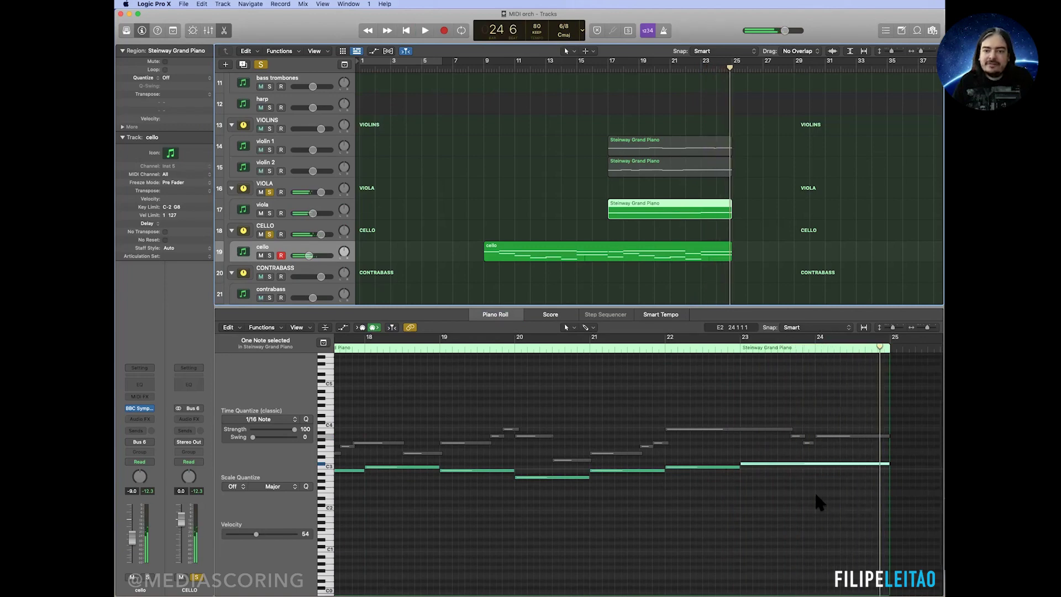
# Step: Add the VIOLINS group to the solo, play the strings from bar 17, and close the Piano Roll
pyautogui.click(269, 128)
pyautogui.click(603, 68)
pyautogui.press('space')
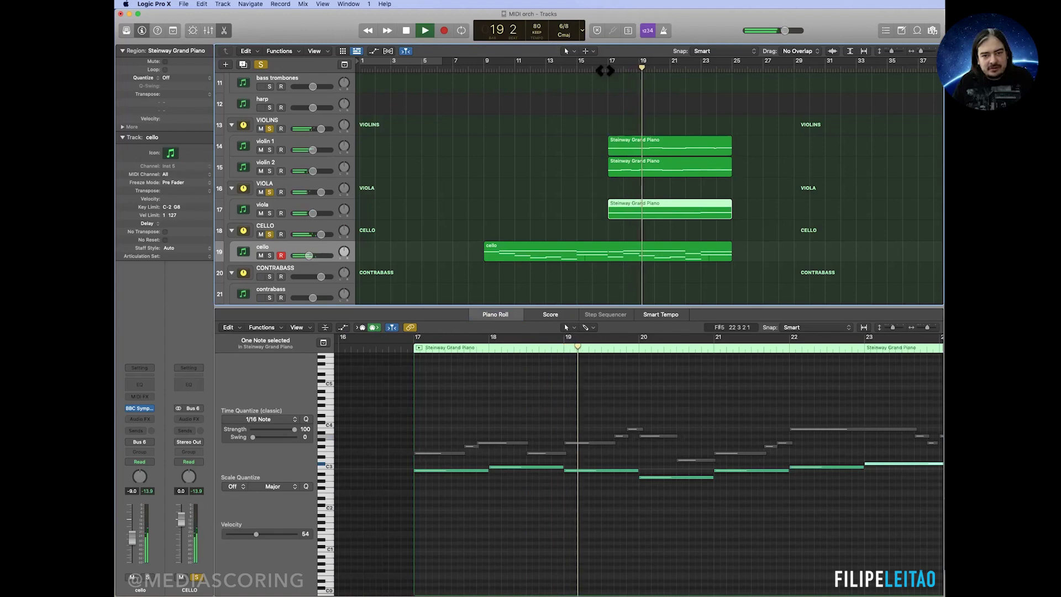
pyautogui.scroll(5, 685, 259)
pyautogui.press('p')
pyautogui.scroll(-3, 680, 254)
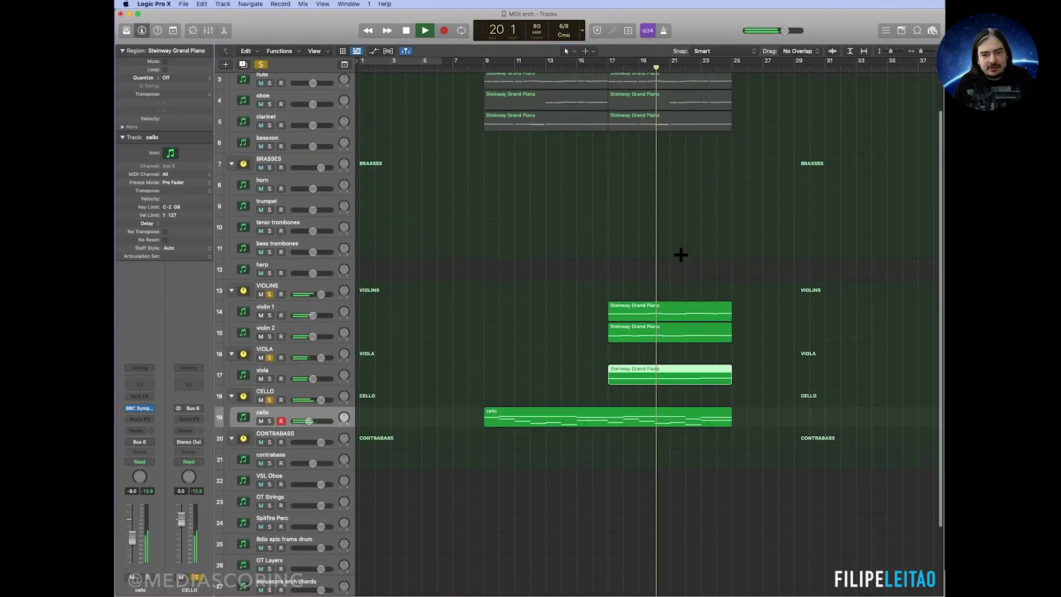
pyautogui.scroll(2, 681, 254)
pyautogui.scroll(1, 681, 254)
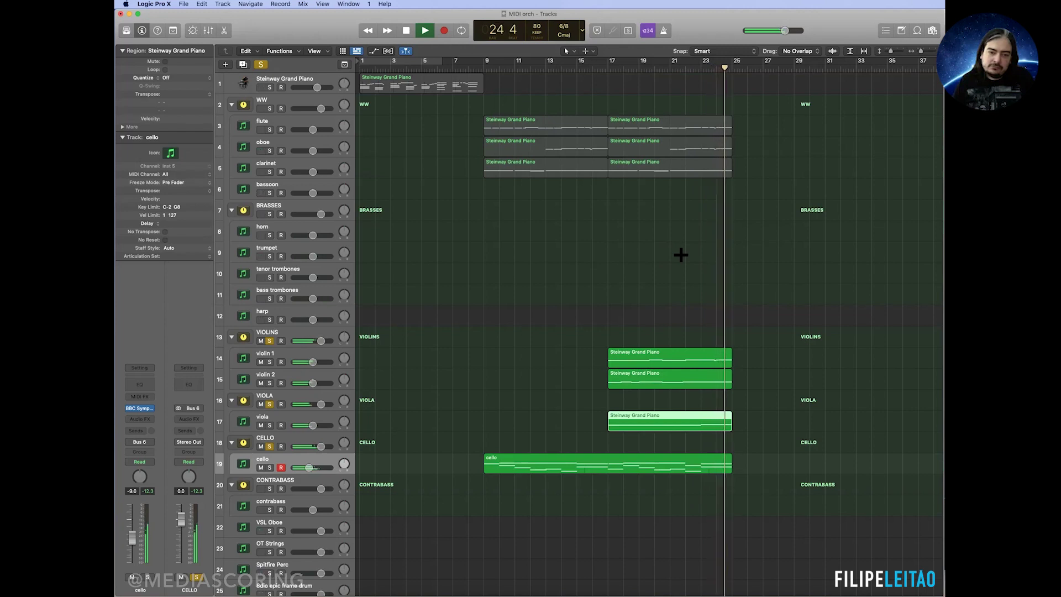
pyautogui.press('space')
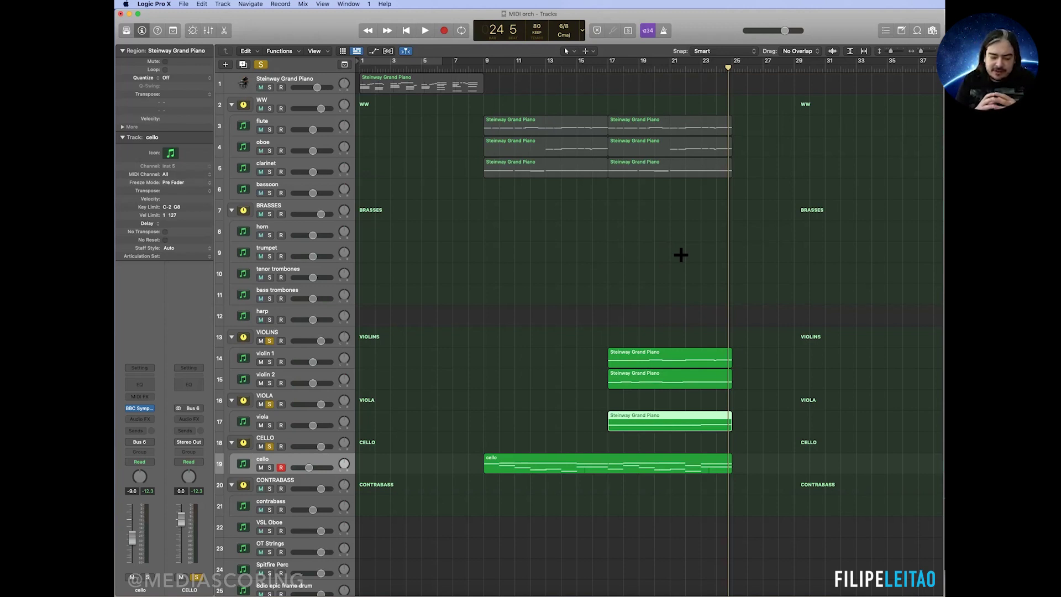
# Step: Return the playhead to bar 17 and clear the solo on the VIOLINS, VIOLA and CELLO groups
pyautogui.click(607, 68)
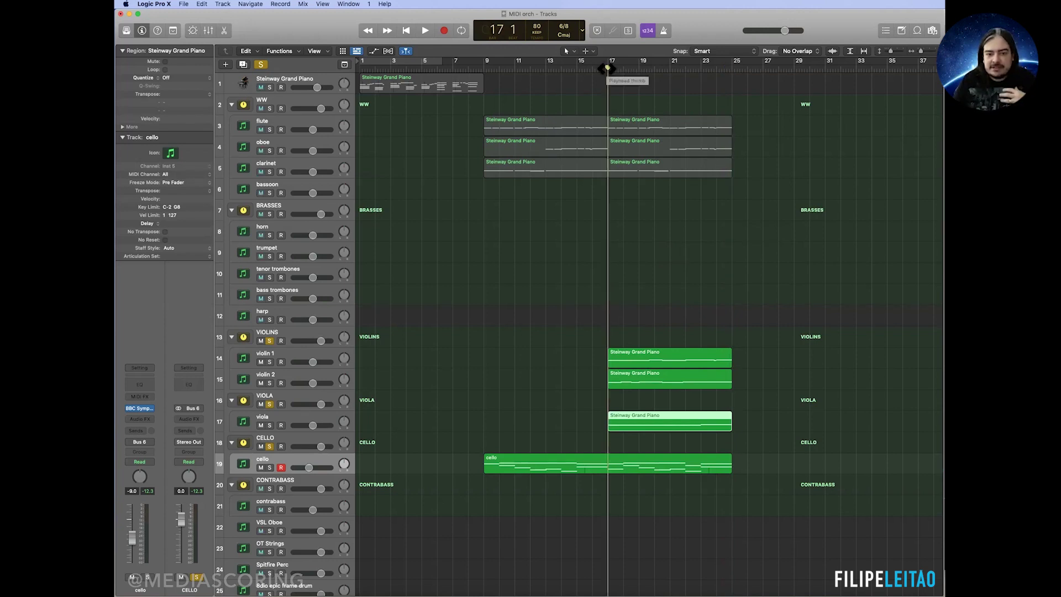
pyautogui.moveTo(607, 67); pyautogui.dragTo(485, 69)
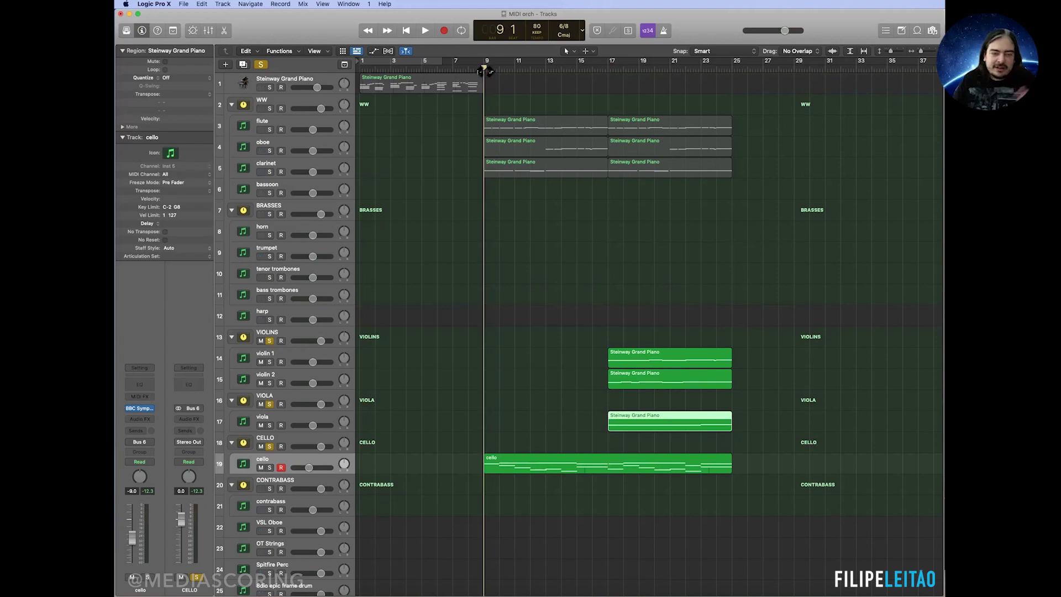
pyautogui.click(608, 69)
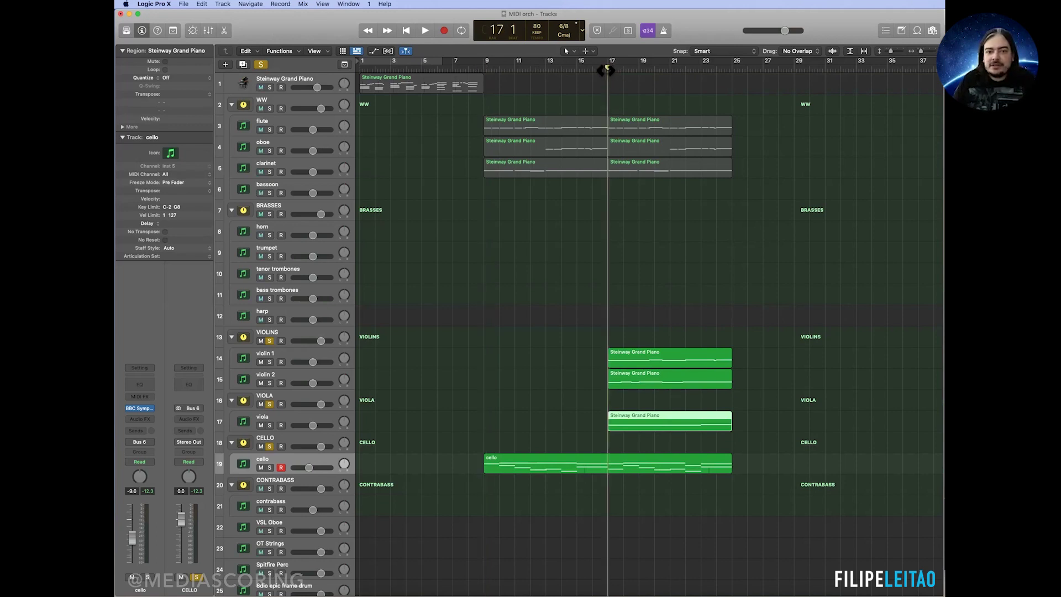
pyautogui.click(269, 341)
pyautogui.click(270, 404)
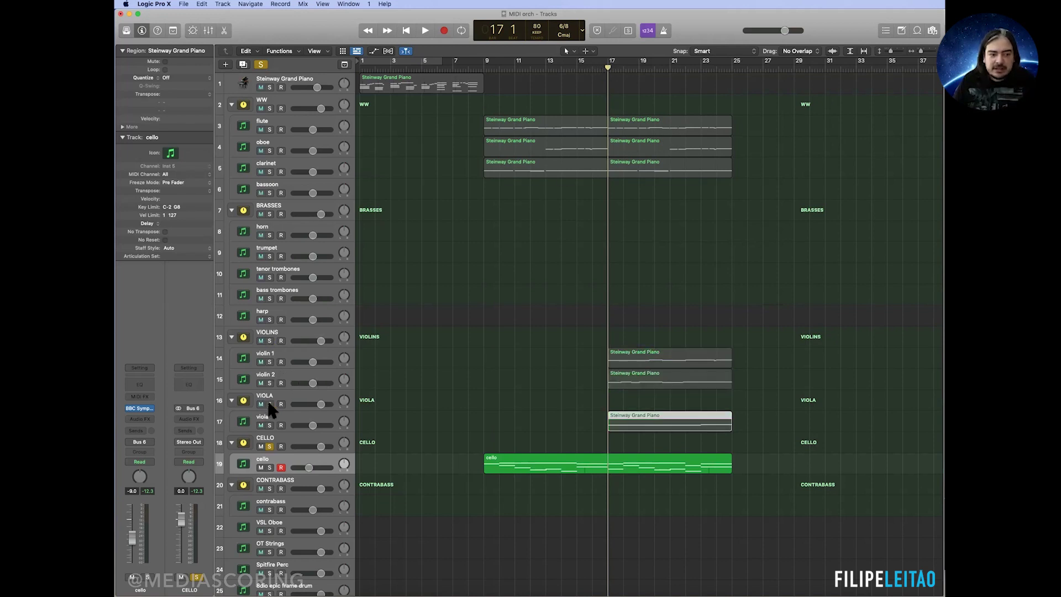
pyautogui.click(269, 446)
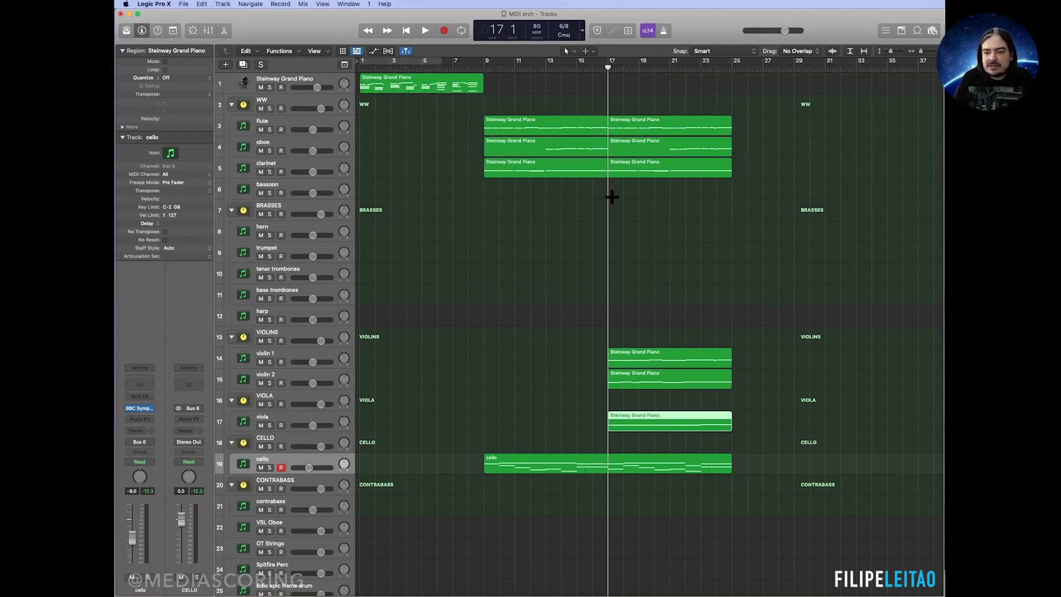
# Step: Solo the WW group and play the woodwinds from bar 17 for about two bars
pyautogui.click(270, 108)
pyautogui.press('space')
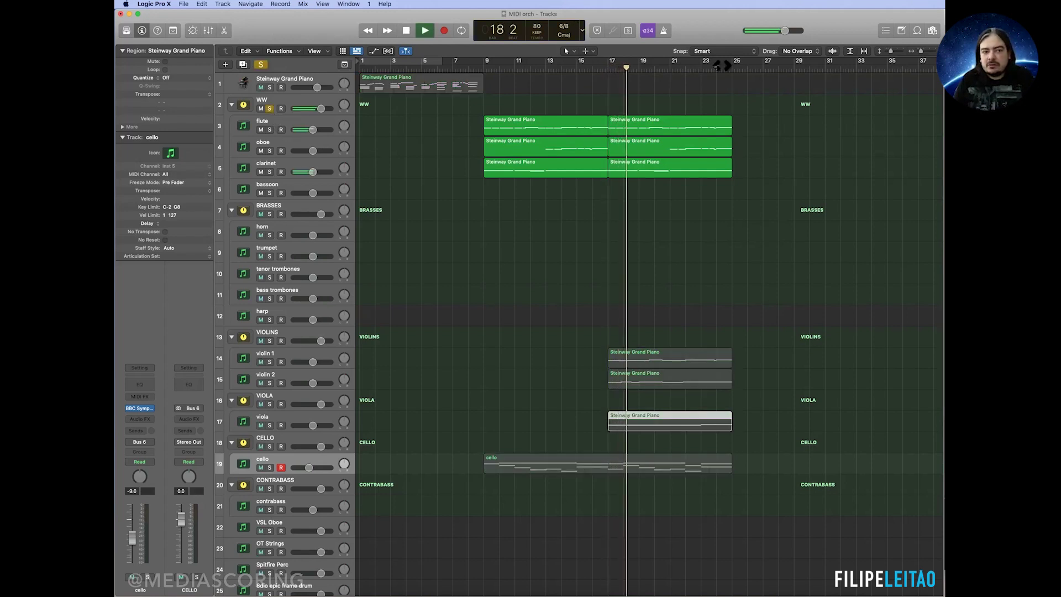
pyautogui.press('space')
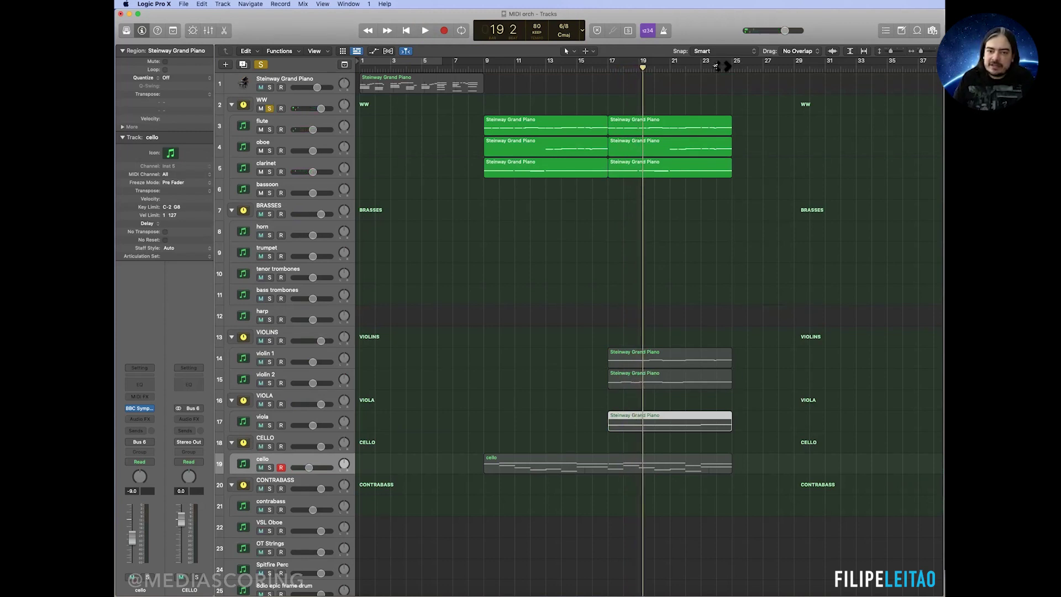
# Step: Clear the WW solo and play the full arrangement of woodwinds and strings from bar 17
pyautogui.click(269, 109)
pyautogui.click(608, 67)
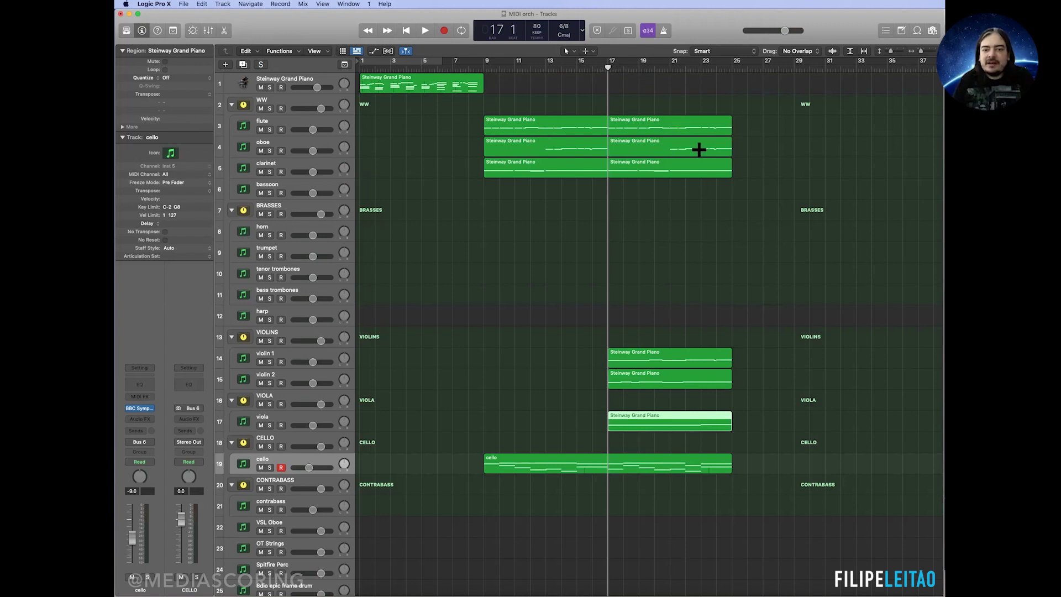
pyautogui.press('space')
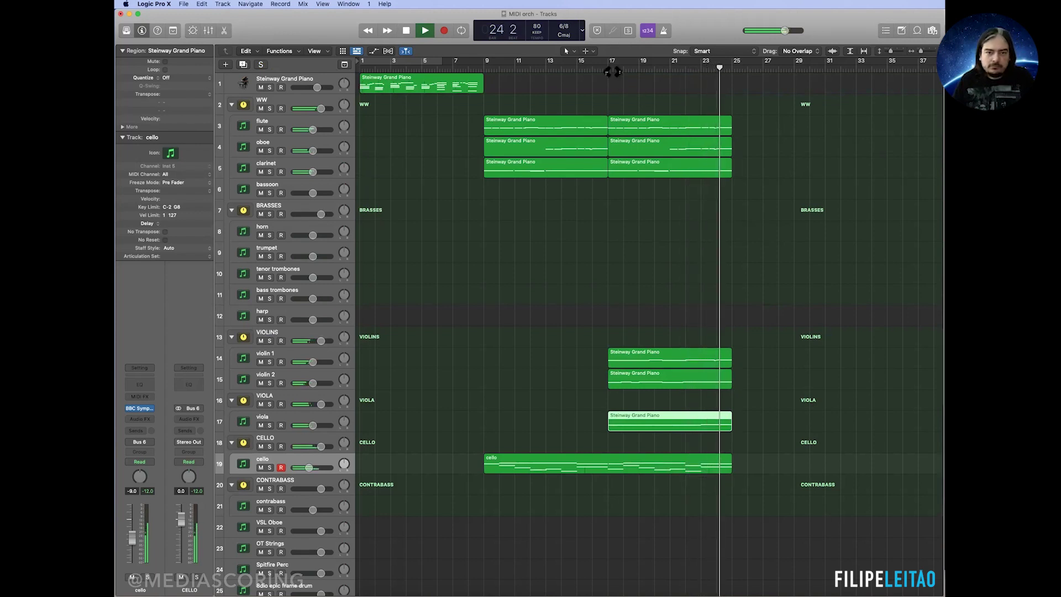
pyautogui.press('space')
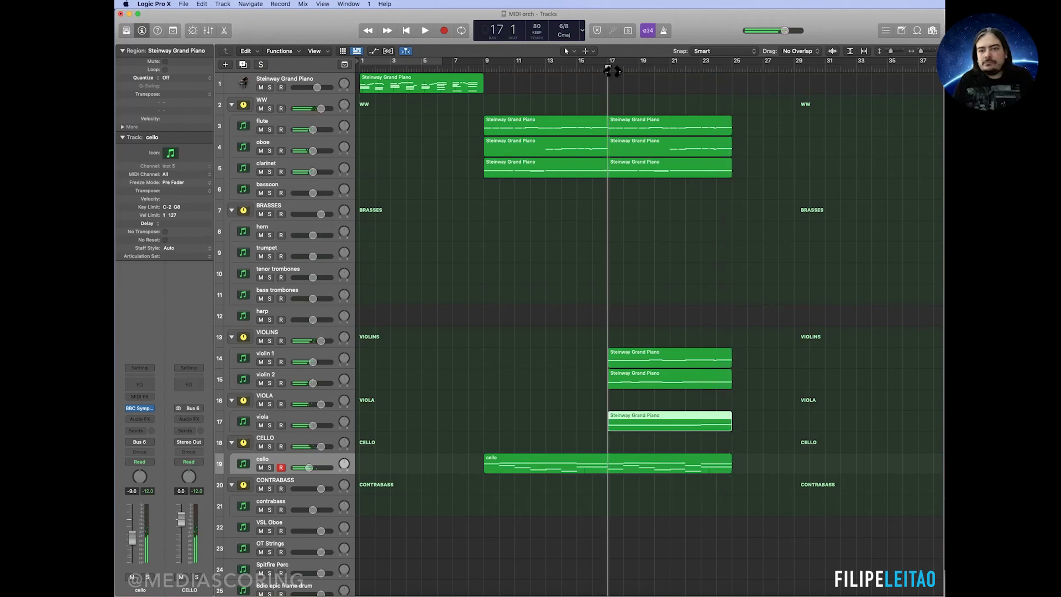
# Step: Split the cello region at bar 17, copy the second part onto the contrabass track, and open the copy in the Piano Roll
pyautogui.click(608, 466)
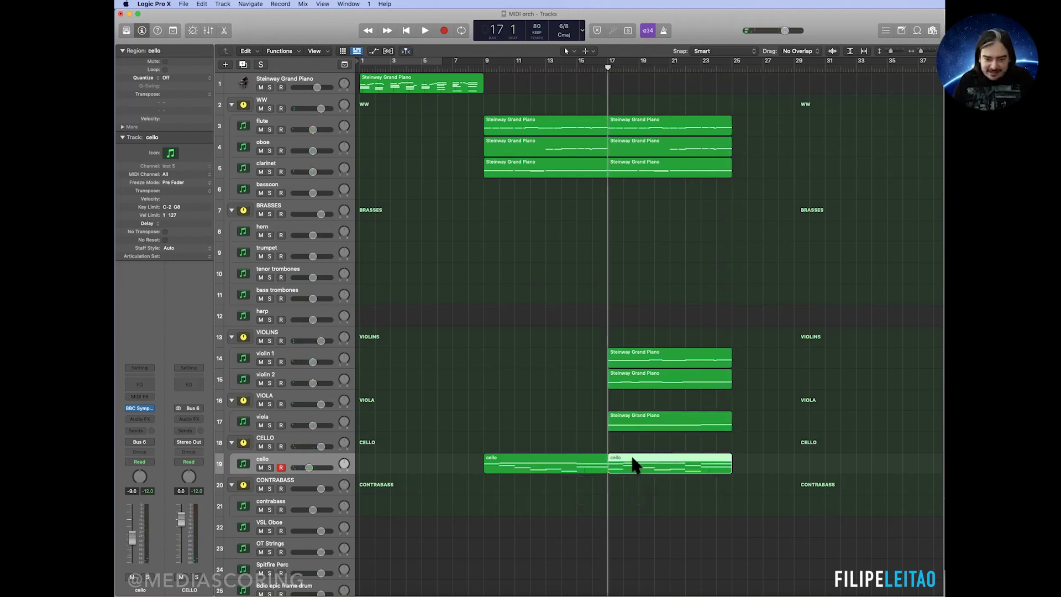
pyautogui.moveTo(632, 457); pyautogui.dragTo(631, 500)
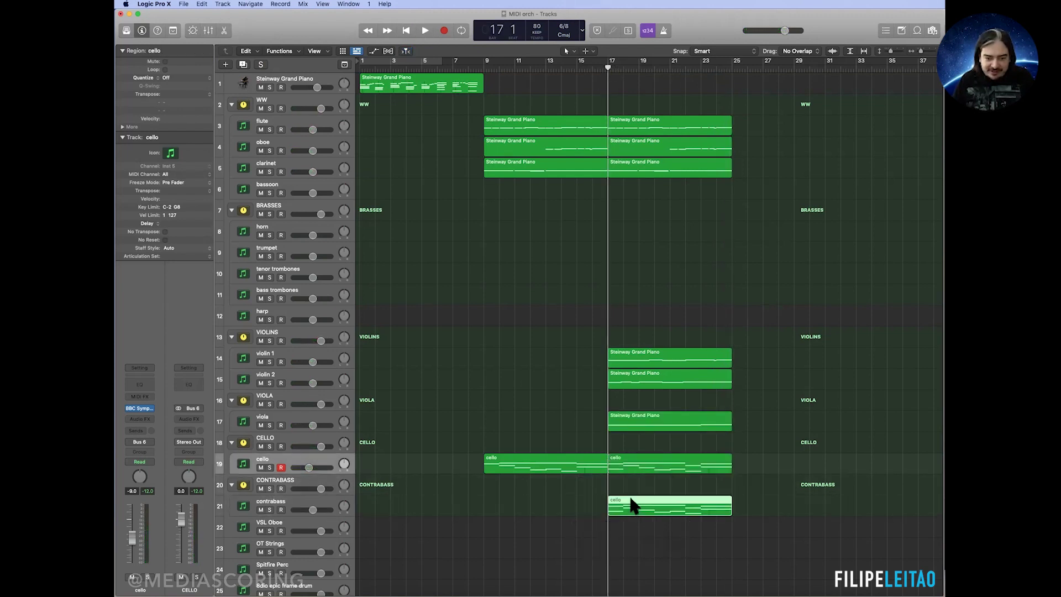
pyautogui.doubleClick(630, 505)
pyautogui.click(607, 69)
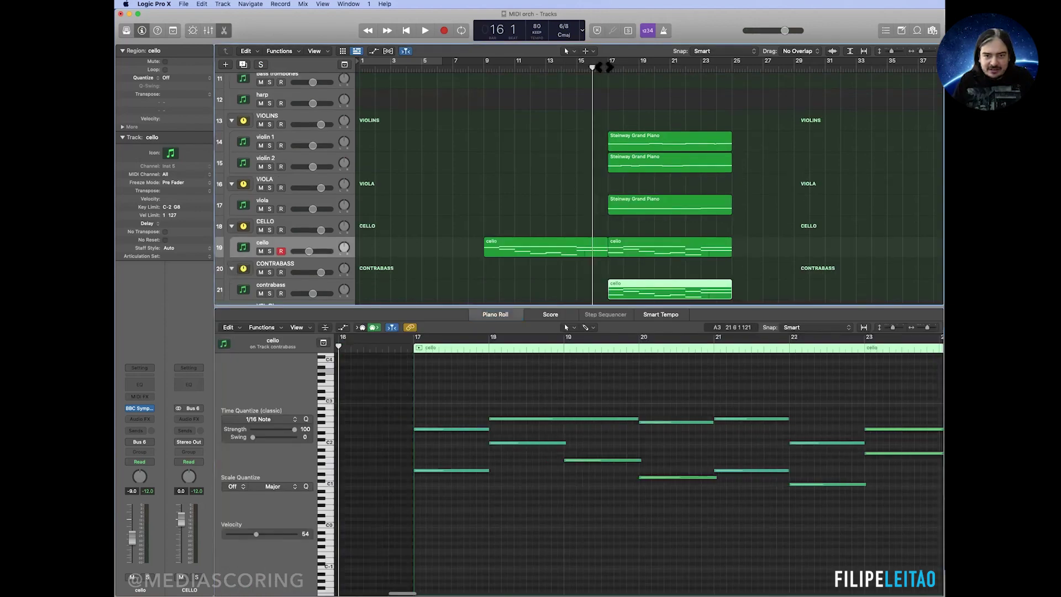
# Step: Mute the upper-line notes of the contrabass region from bar 17 through bar 24, leaving only the lowest line active
pyautogui.click(477, 471)
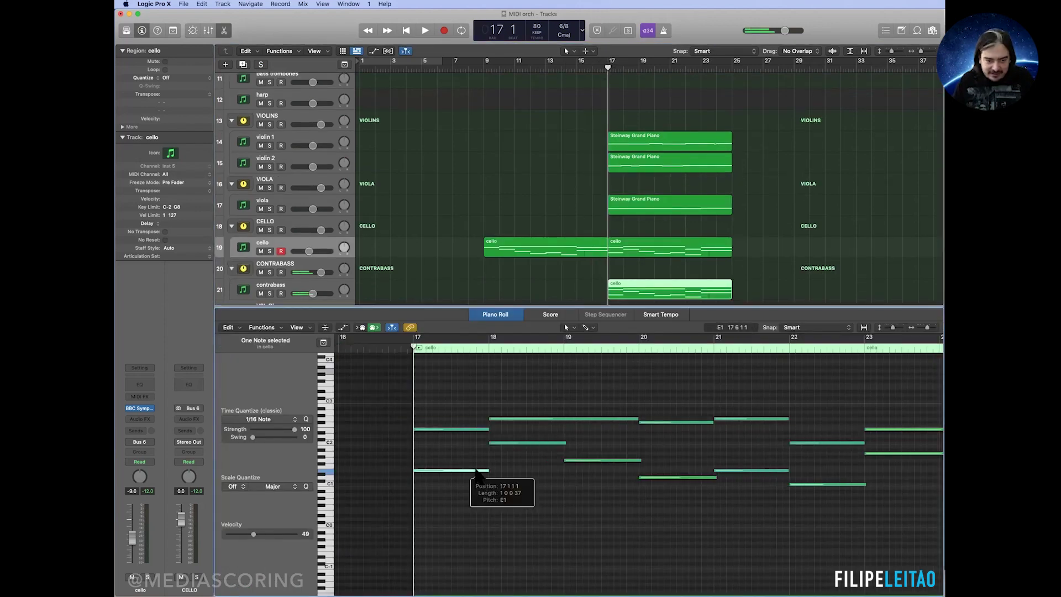
pyautogui.moveTo(442, 399); pyautogui.dragTo(870, 442)
pyautogui.hscroll(5, 890, 432)
pyautogui.hscroll(-3, 891, 436)
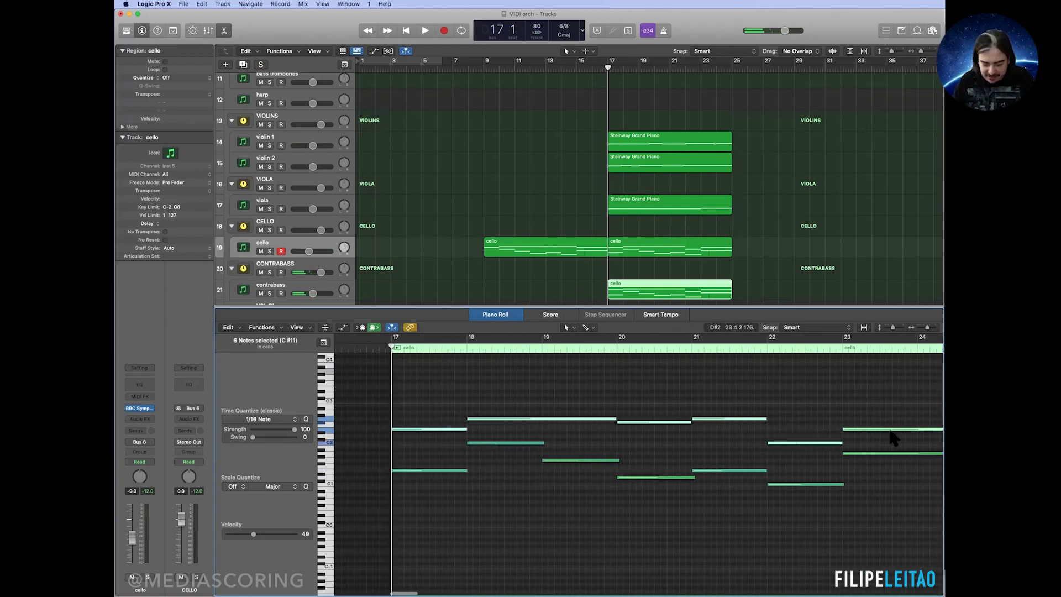
pyautogui.hotkey('ctrl', 'm')
# Step: Lower the contrabass notes at bars 18 and 19 by an octave, checking the bar 19 note against the cello region
pyautogui.moveTo(510, 442); pyautogui.dragTo(510, 485)
pyautogui.click(559, 459)
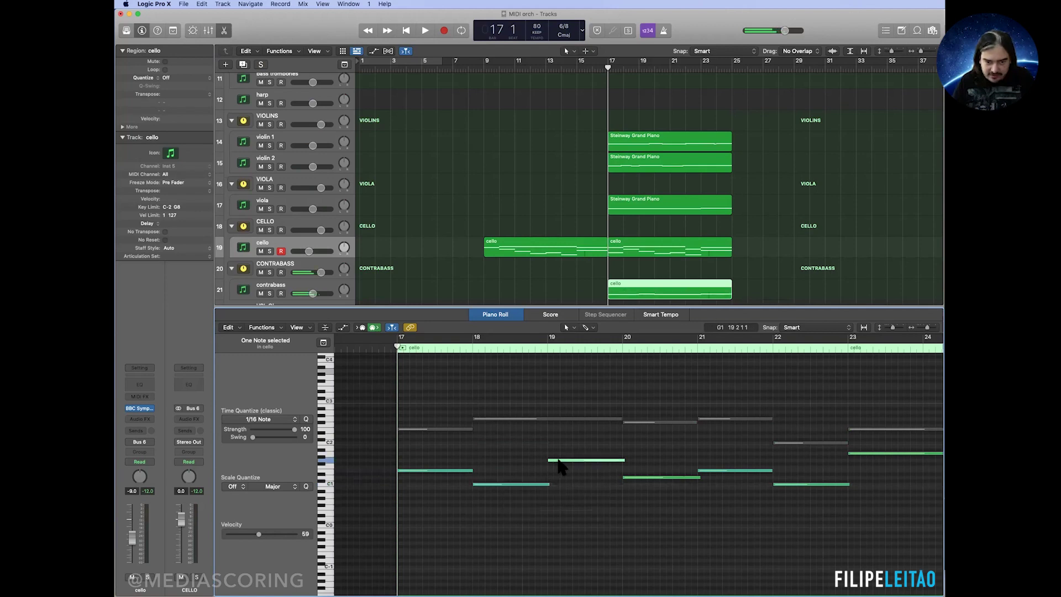
pyautogui.click(663, 249)
pyautogui.click(525, 460)
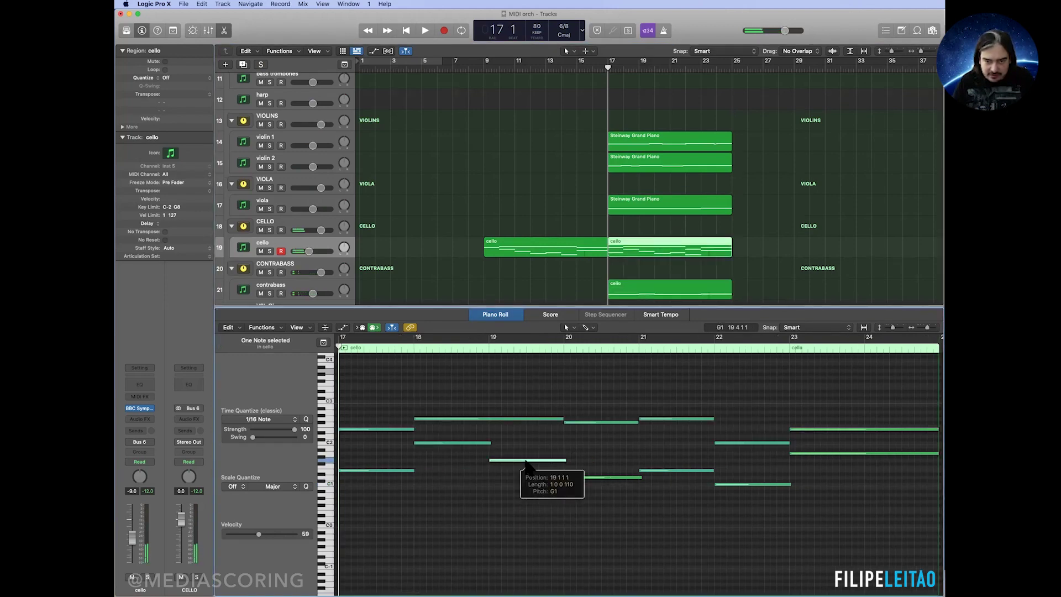
pyautogui.click(644, 287)
pyautogui.moveTo(517, 460); pyautogui.dragTo(520, 502)
# Step: Lower the contrabass notes at bars 21 and 23 by an octave, auditioning the notes at bars 20 and 22
pyautogui.click(576, 477)
pyautogui.moveTo(652, 471); pyautogui.dragTo(652, 512)
pyautogui.click(724, 484)
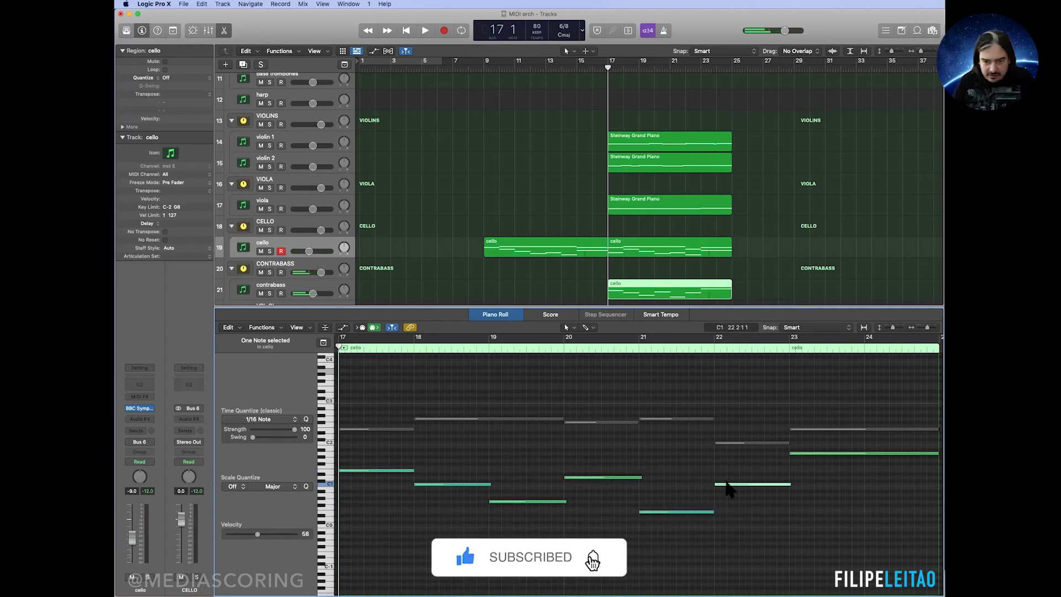
pyautogui.click(800, 454)
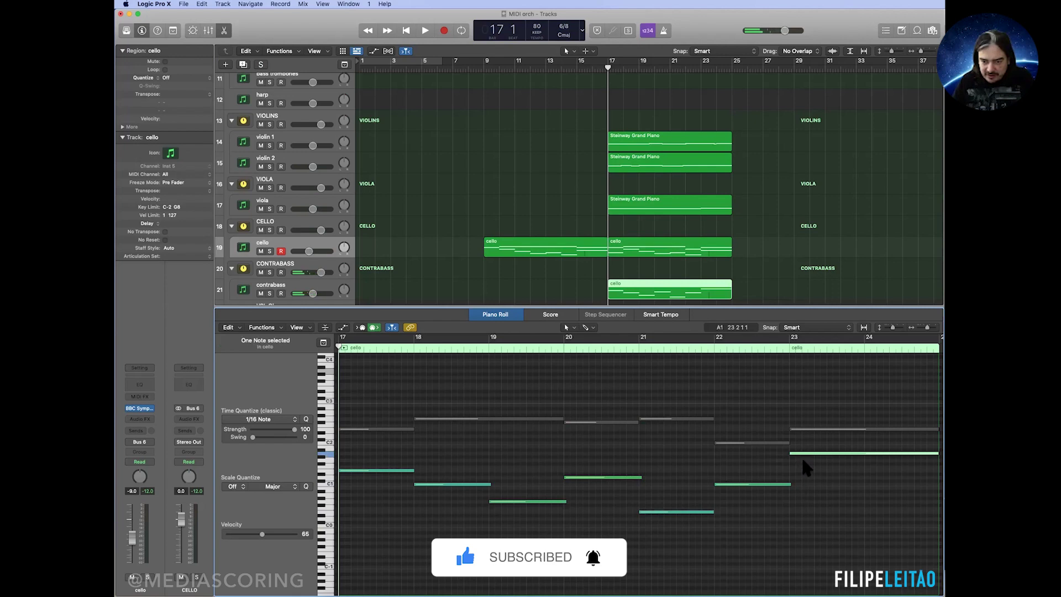
pyautogui.moveTo(801, 455); pyautogui.dragTo(801, 494)
pyautogui.hscroll(-3, 721, 470)
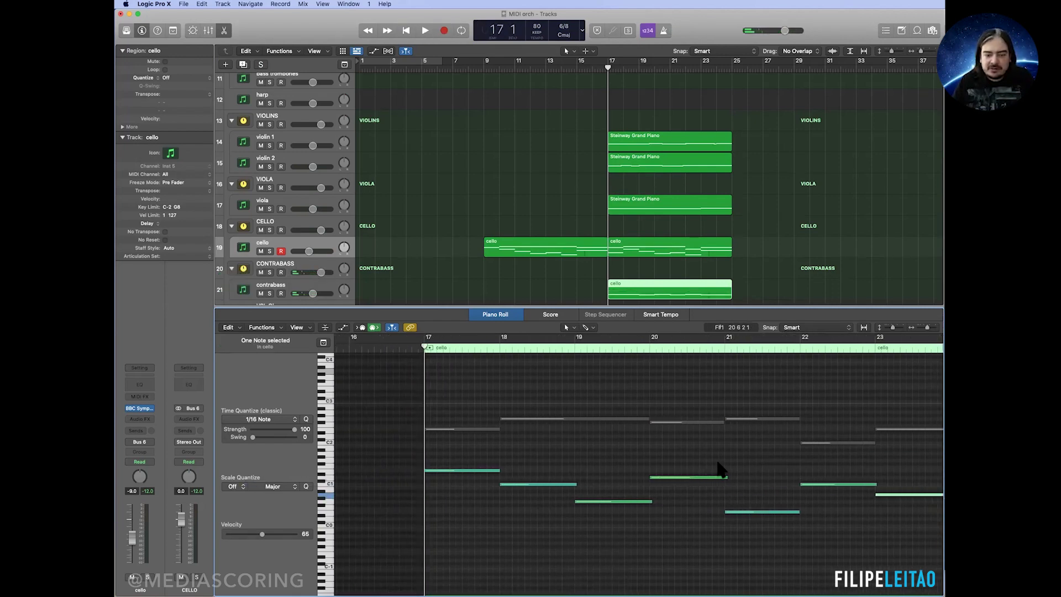
# Step: Show the cello and contrabass regions from bar 17 together in the Piano Roll and start playback
pyautogui.keyDown('shift'); pyautogui.click(626, 245); pyautogui.keyUp('shift')
pyautogui.hscroll(3, 711, 516)
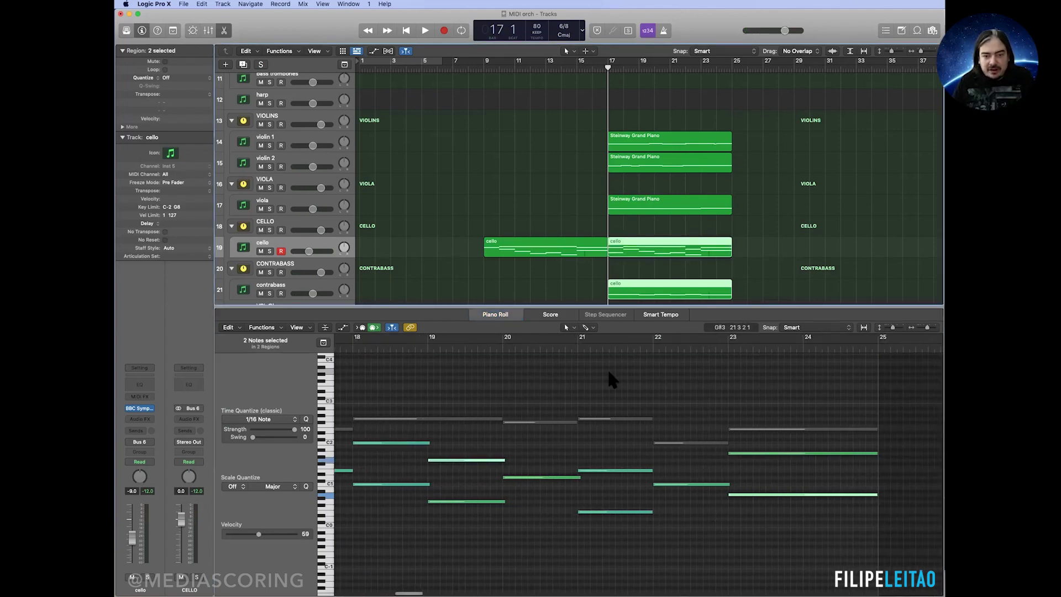
pyautogui.press('space')
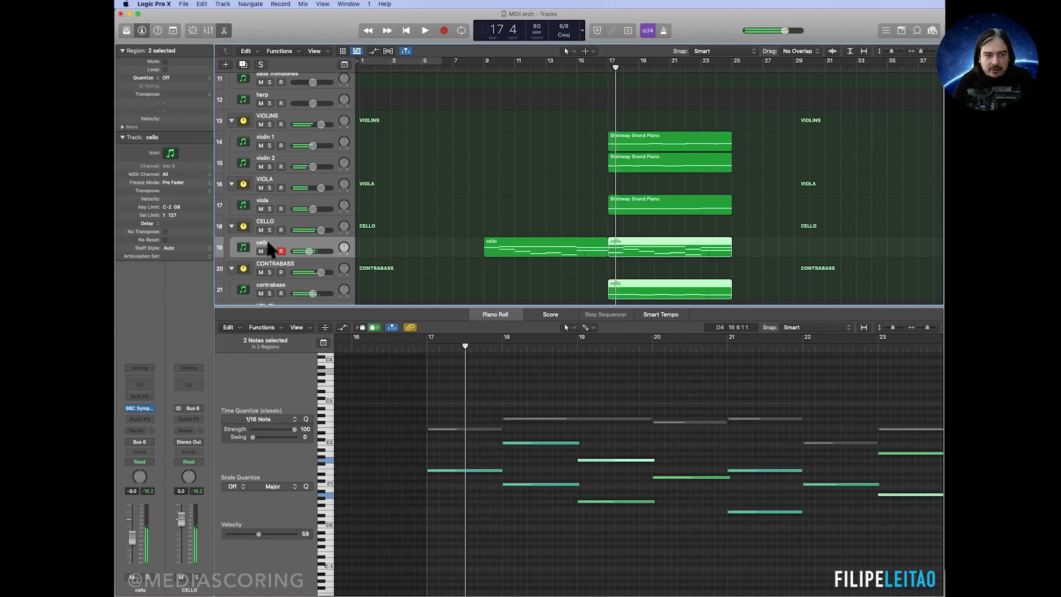
# Step: Solo the cello and contrabass tracks and slightly lower the contrabass volume while playing them from bar 17
pyautogui.press('s')
pyautogui.click(270, 294)
pyautogui.press('space')
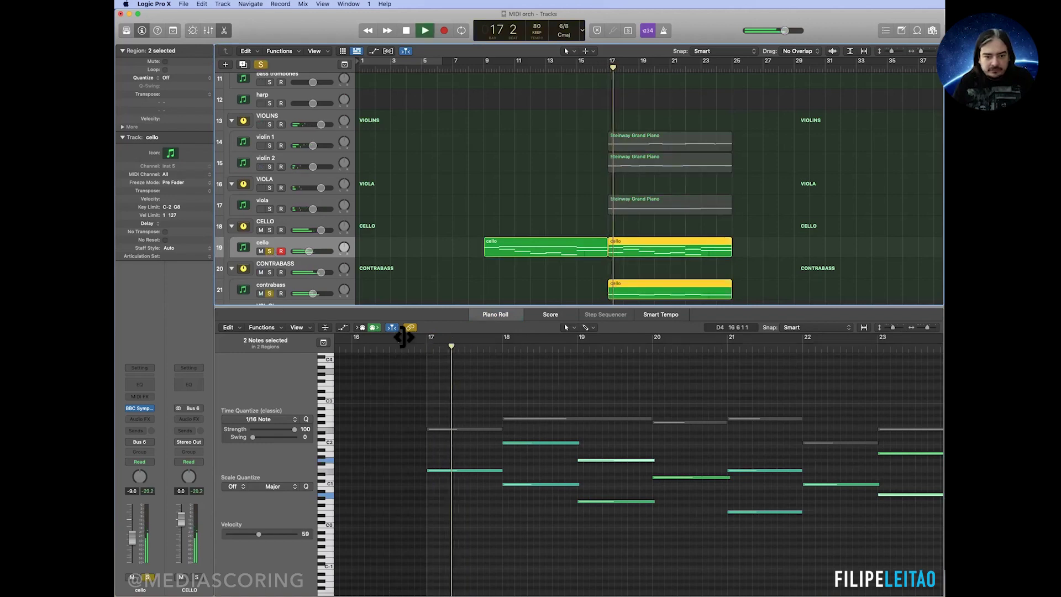
pyautogui.click(313, 294)
pyautogui.moveTo(313, 293); pyautogui.dragTo(303, 294)
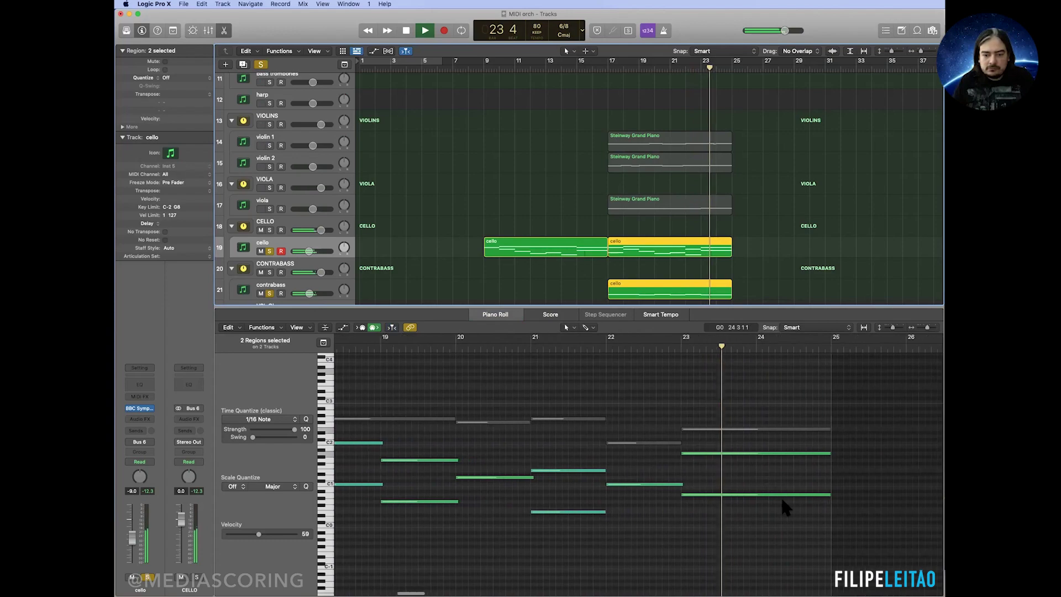
pyautogui.press('space')
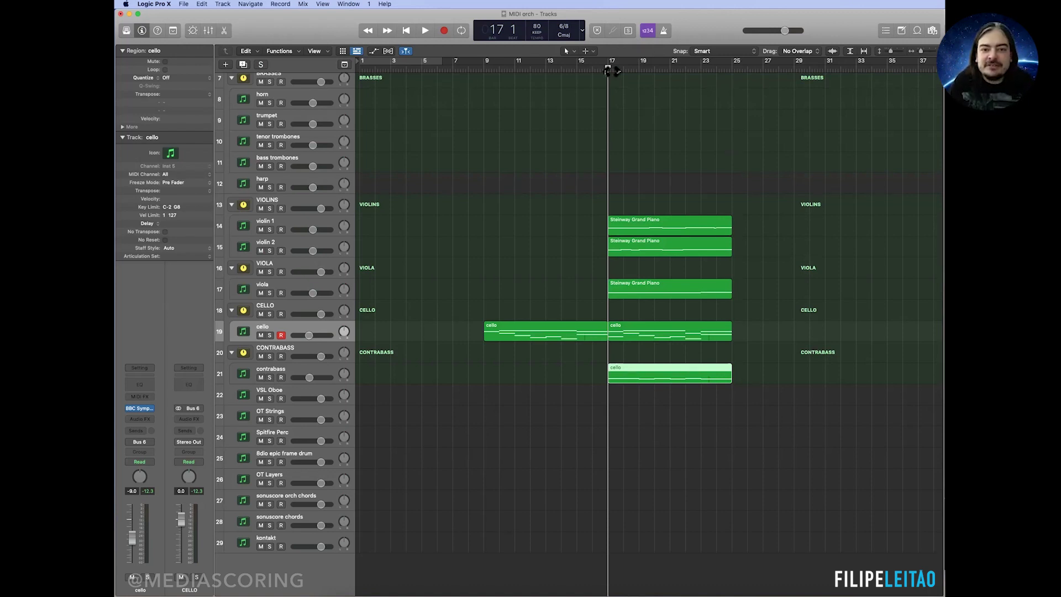
# Step: Duplicate the flute track as a new track named piccolo and place it above the flute in the WW group
pyautogui.scroll(6, 629, 157)
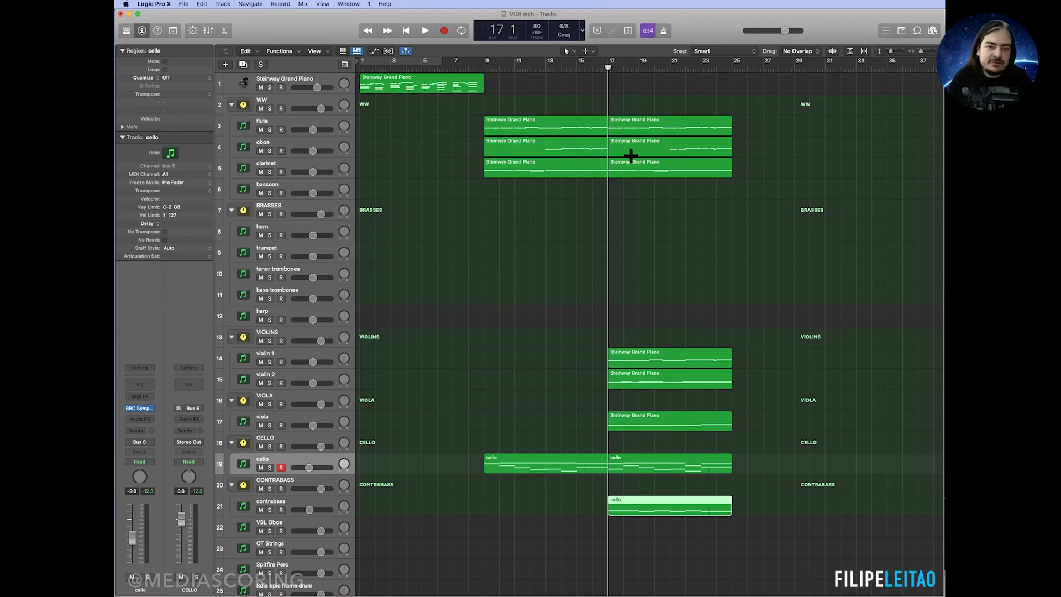
pyautogui.click(265, 126)
pyautogui.press('super+d')
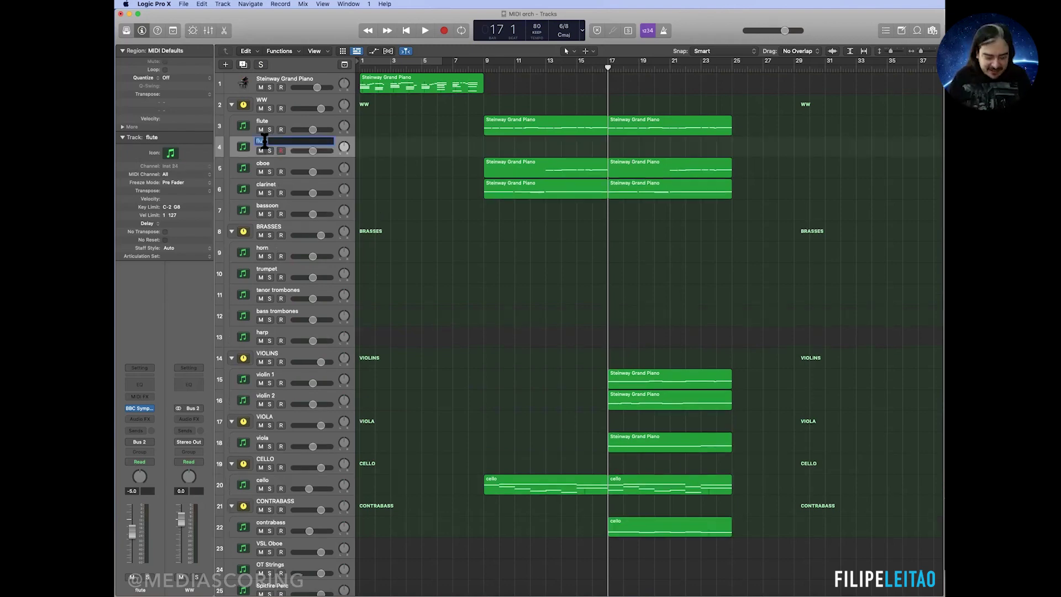
pyautogui.write('piccolo')
pyautogui.press('Return')
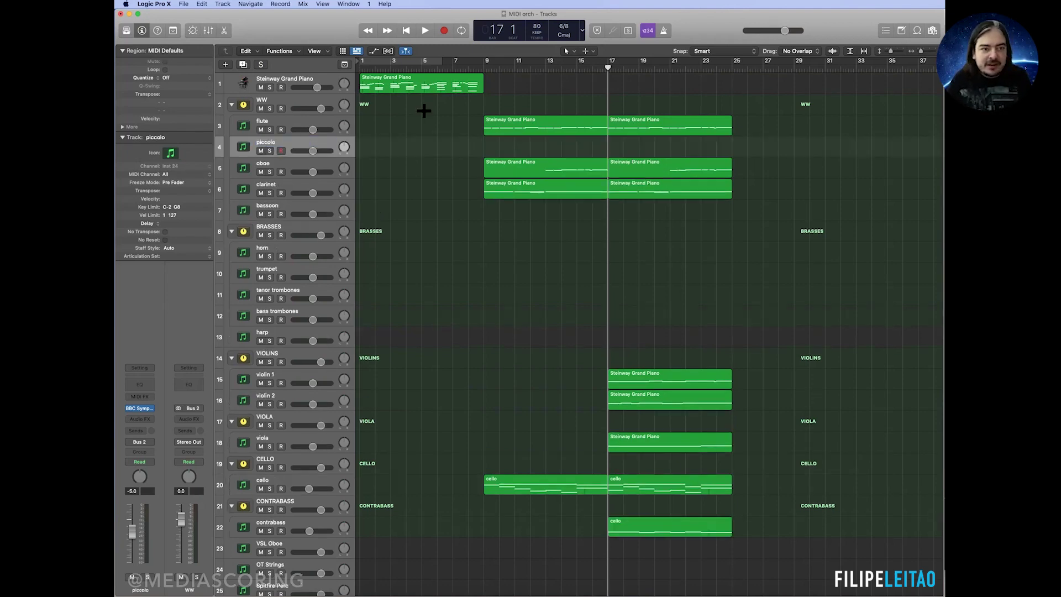
pyautogui.moveTo(293, 146); pyautogui.dragTo(294, 116)
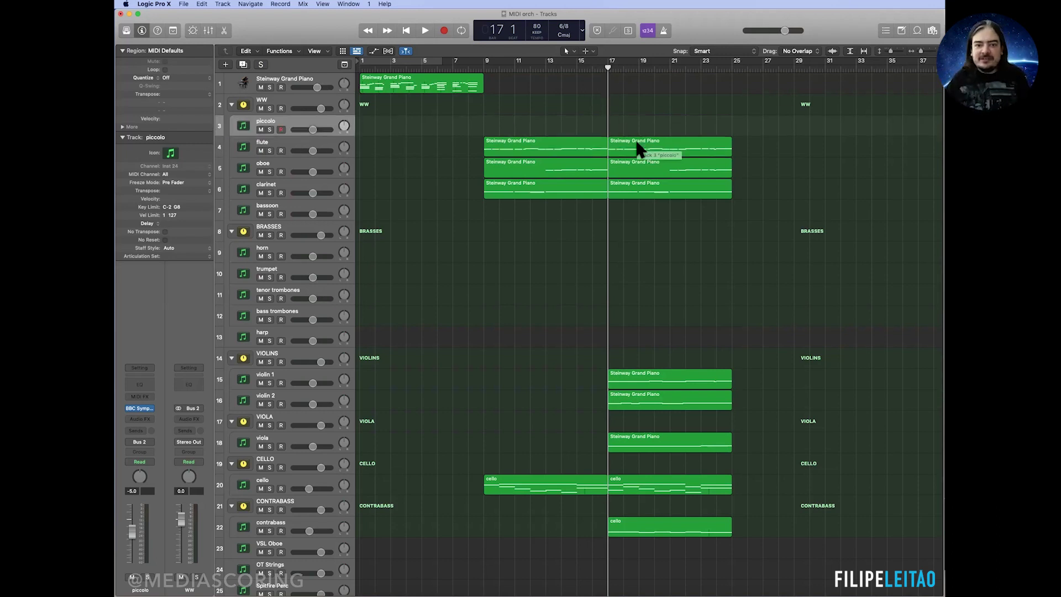
# Step: Copy the flute region at bar 17 onto the piccolo track and transpose all its notes up an octave
pyautogui.click(651, 148)
pyautogui.moveTo(652, 145); pyautogui.dragTo(648, 124)
pyautogui.press('e')
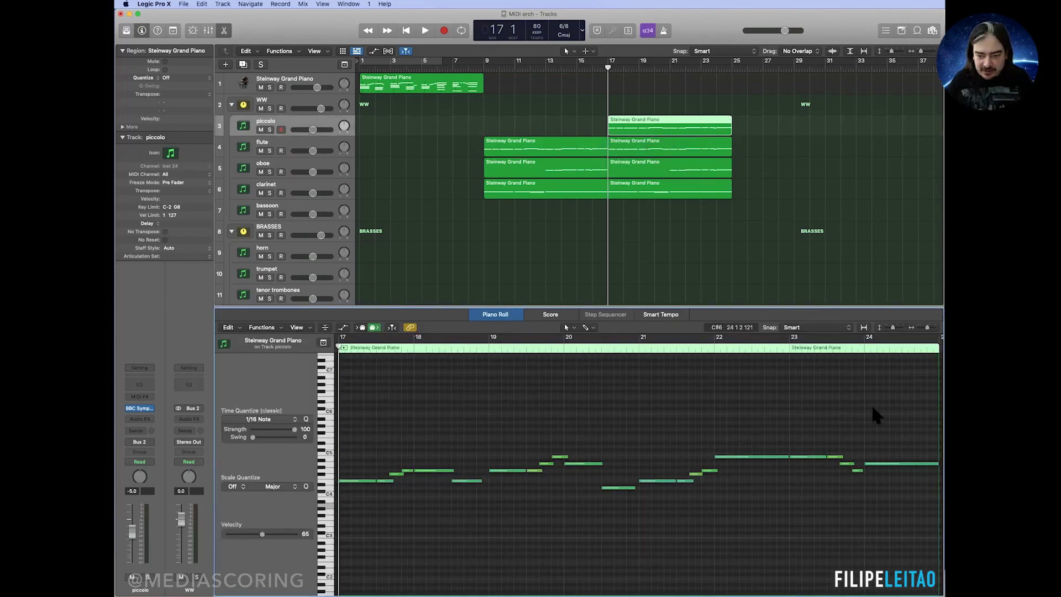
pyautogui.scroll(-5, 873, 409)
pyautogui.moveTo(779, 421); pyautogui.dragTo(373, 518)
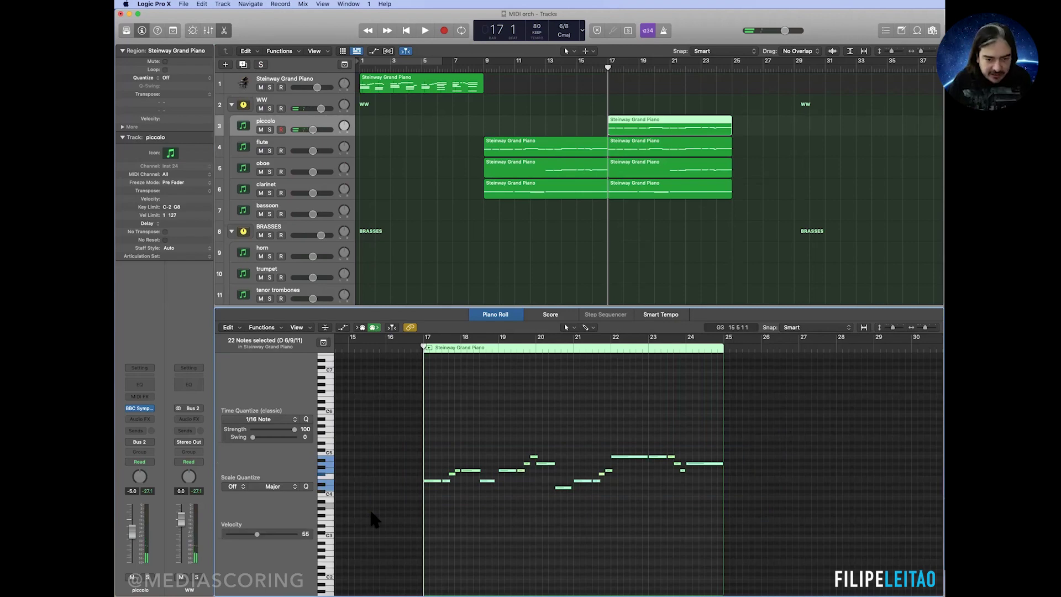
pyautogui.hotkey('shift', 'alt', 'Up')
pyautogui.press('e')
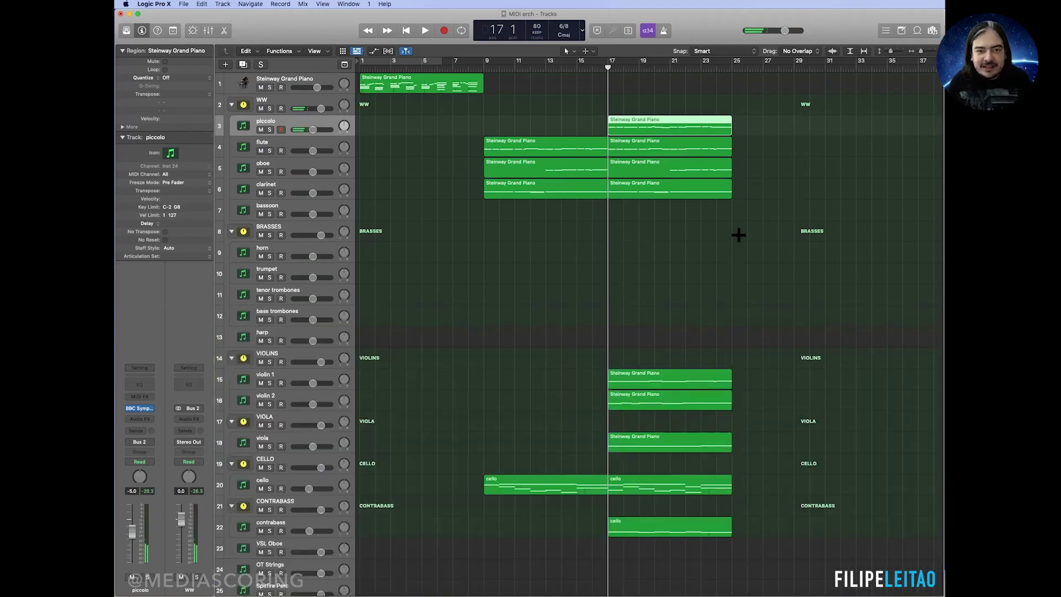
# Step: Review the arranged tracks, deselect the piccolo region, and play the full arrangement from bar 9
pyautogui.scroll(-7, 738, 235)
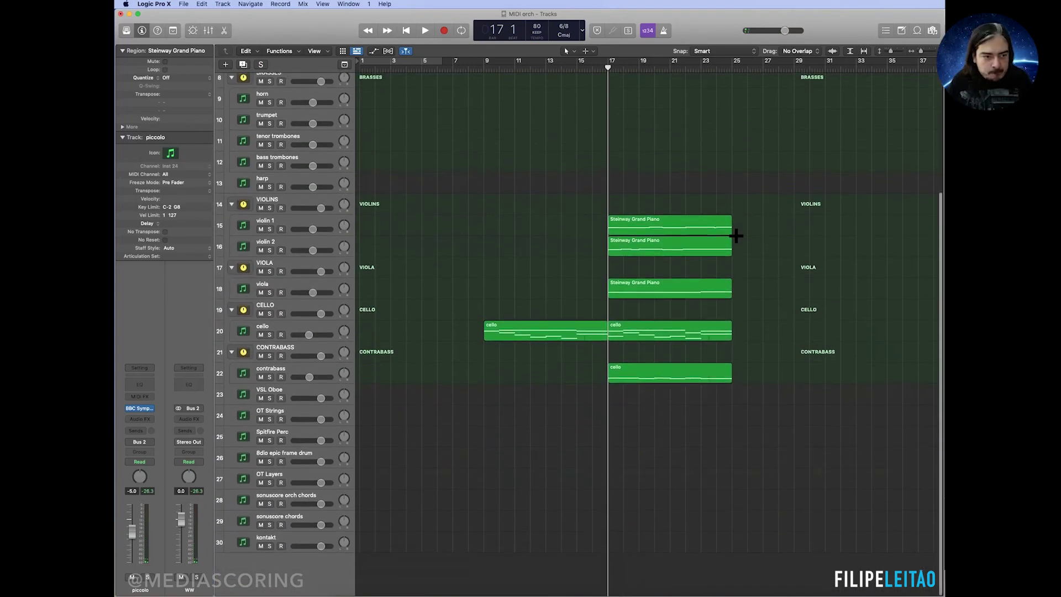
pyautogui.scroll(7, 736, 236)
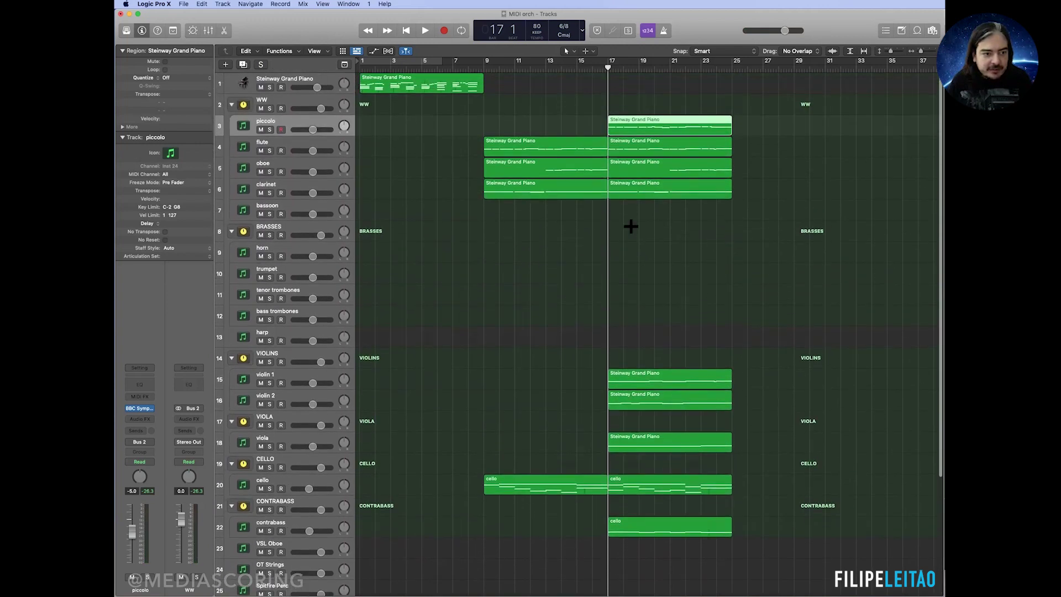
pyautogui.click(621, 210)
pyautogui.click(480, 70)
pyautogui.press('space')
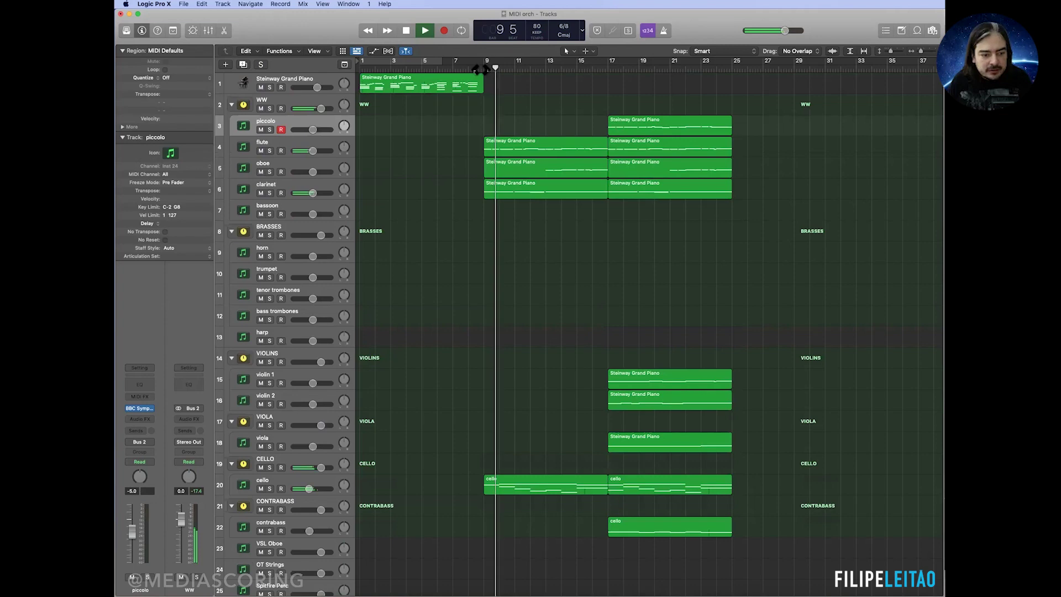